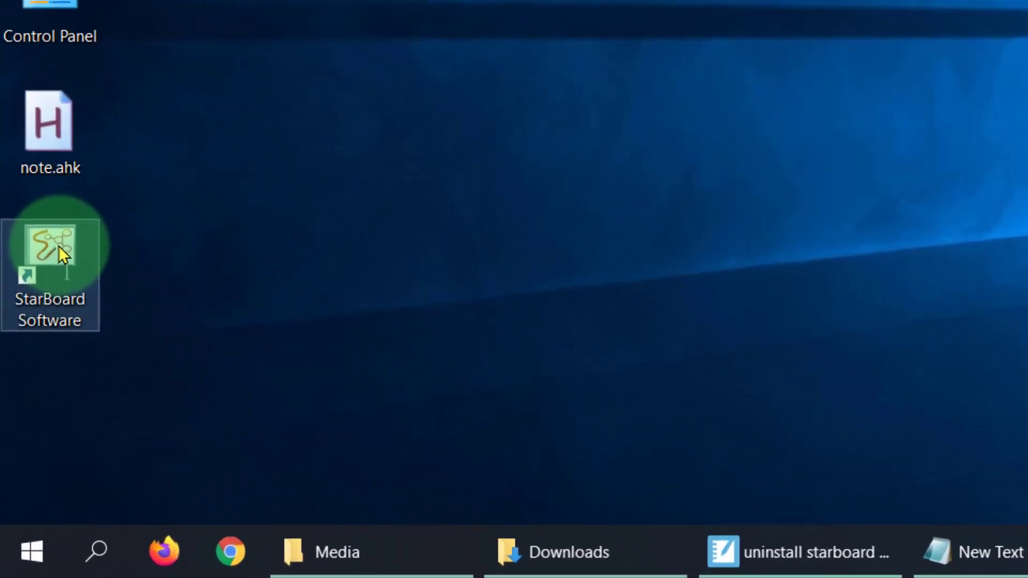
# Launch StarBoard Software from the desktop and dismiss its licence activation request.
pyautogui.doubleClick(69, 196)
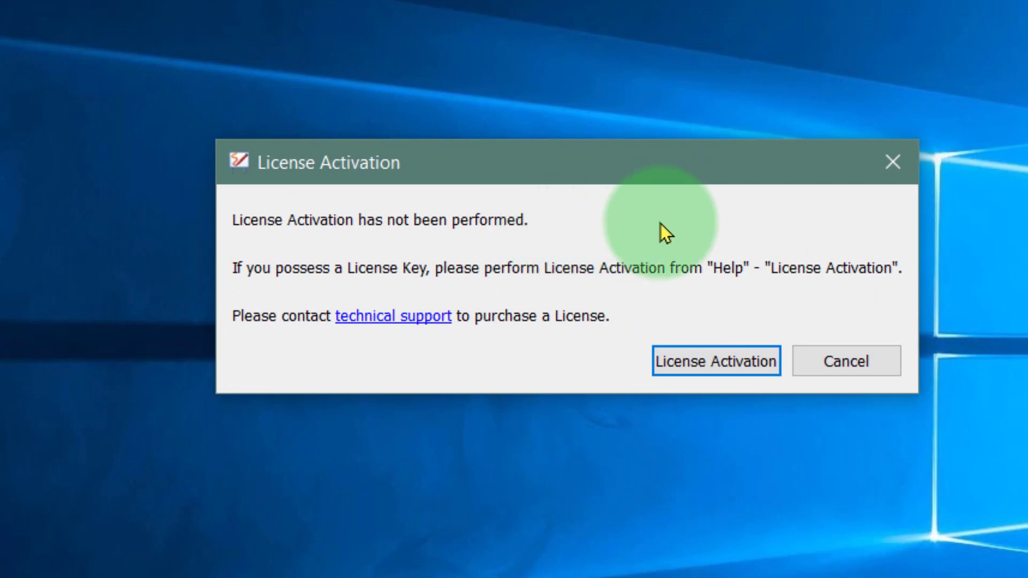
pyautogui.click(866, 362)
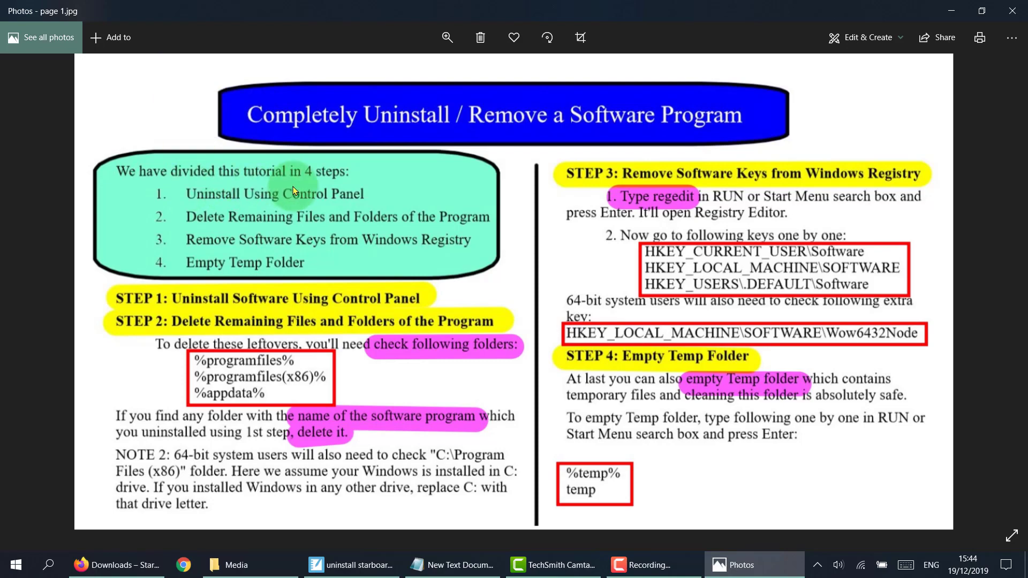
# Open Control Panel's list of installed programs and locate the StarBoard entries.
pyautogui.click(48, 567)
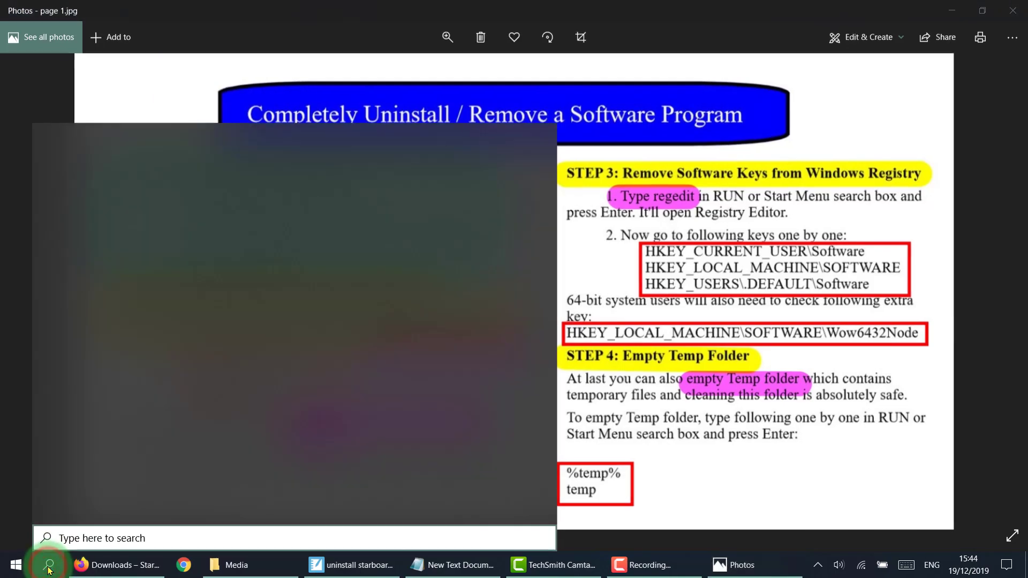
pyautogui.write('control')
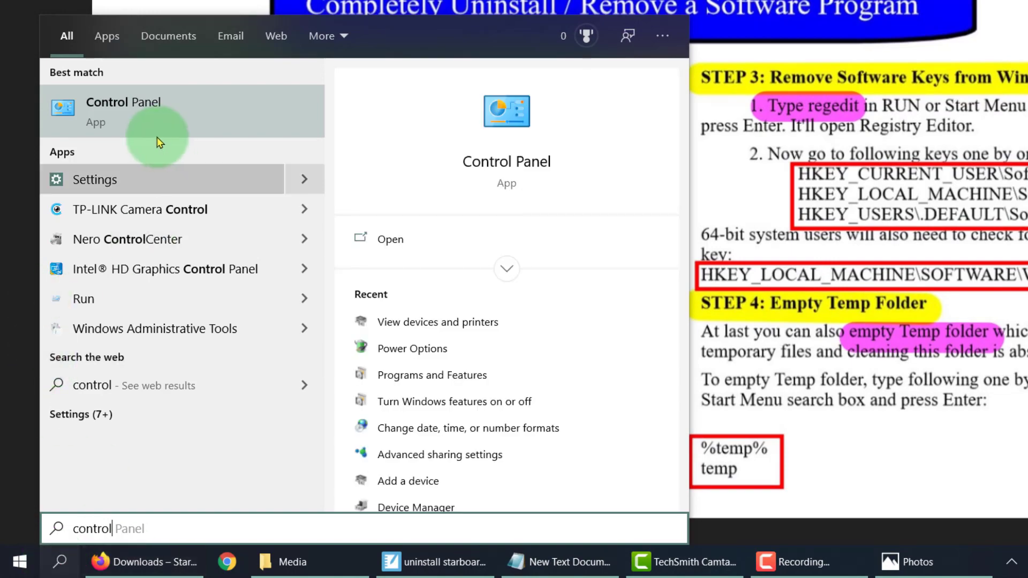
pyautogui.click(157, 117)
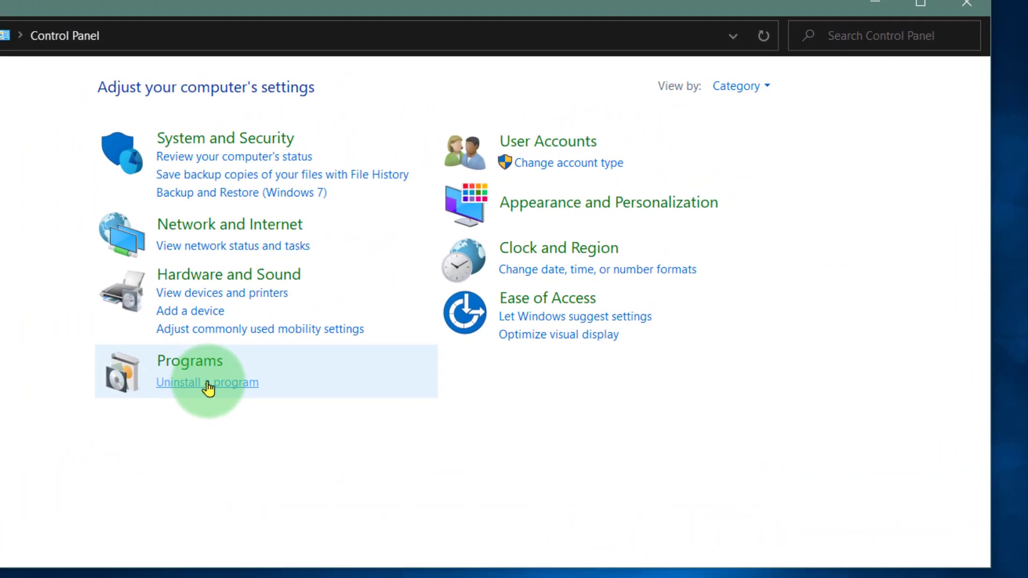
pyautogui.click(208, 383)
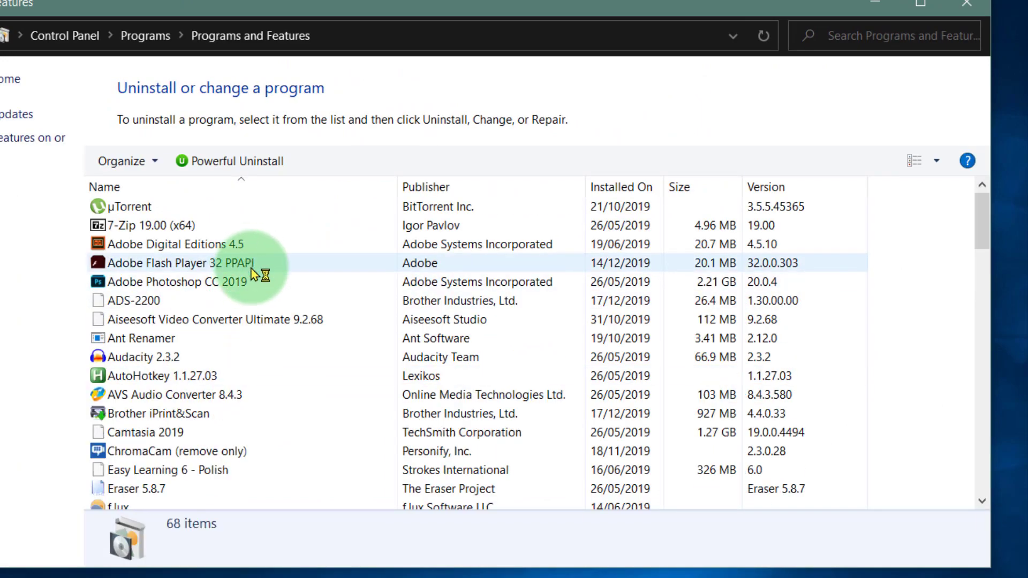
pyautogui.scroll(-8, 209, 332)
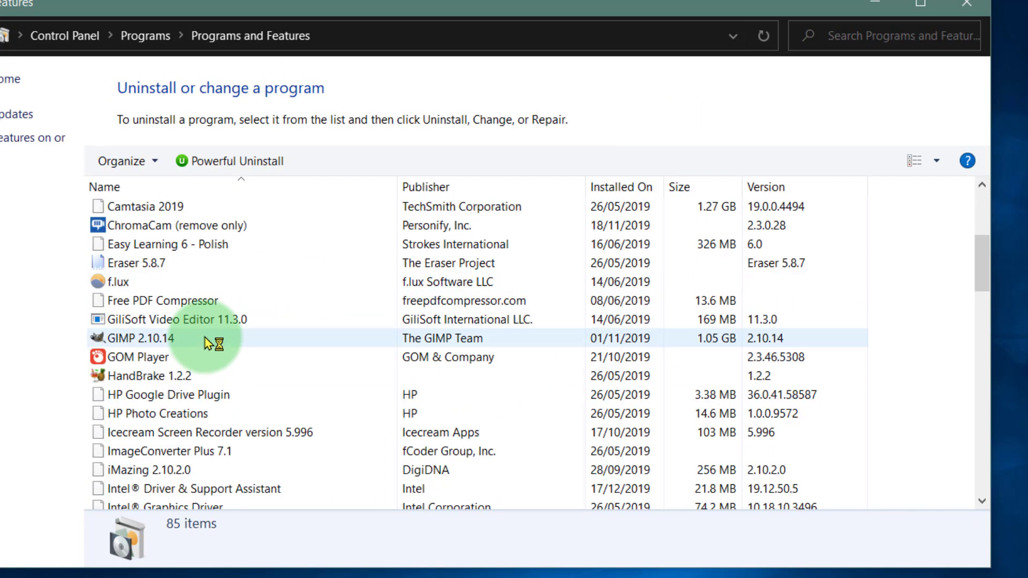
pyautogui.scroll(-15, 212, 341)
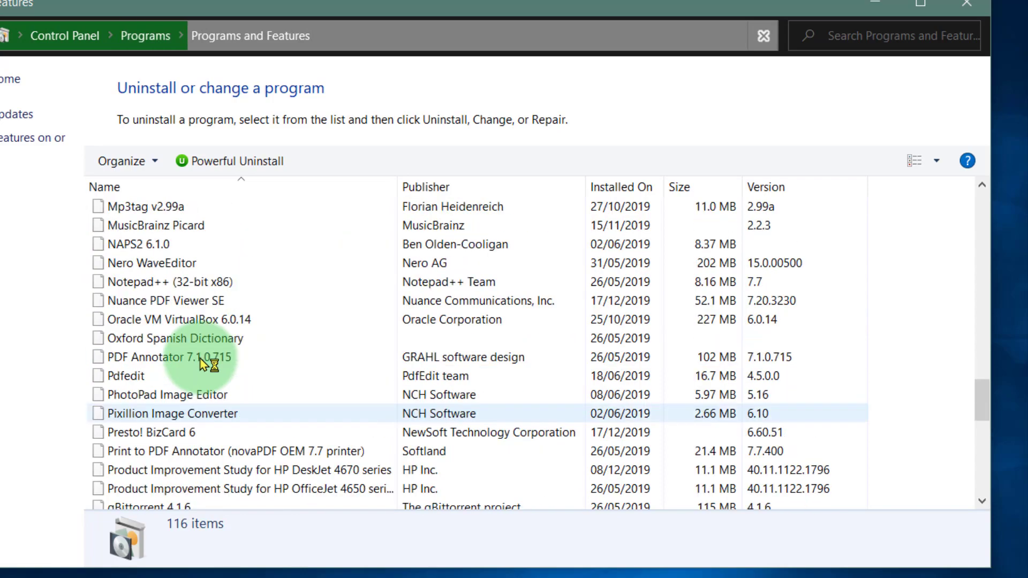
pyautogui.scroll(2, 182, 356)
pyautogui.scroll(-3, 179, 356)
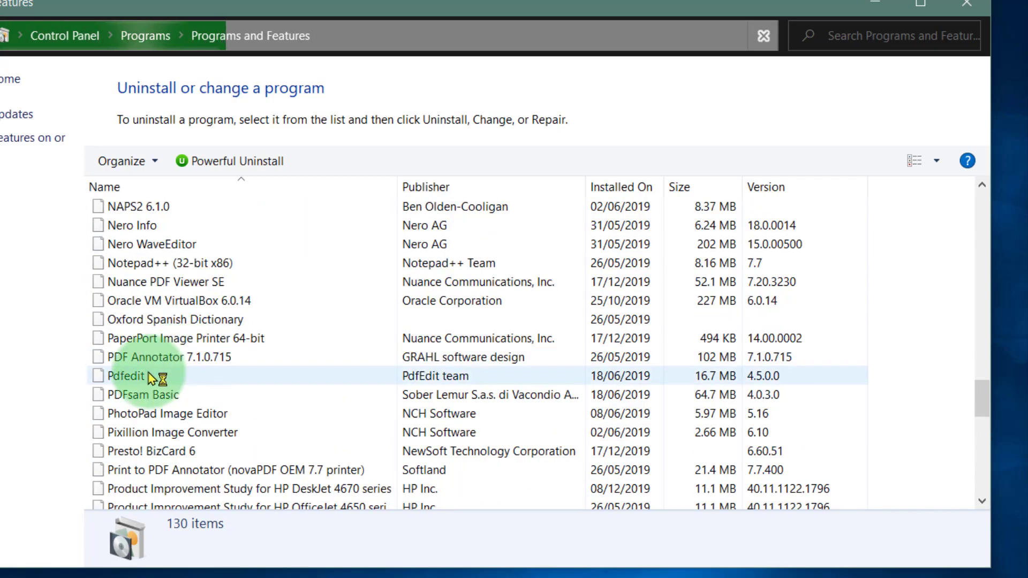
pyautogui.scroll(3, 177, 386)
pyautogui.scroll(-10, 183, 394)
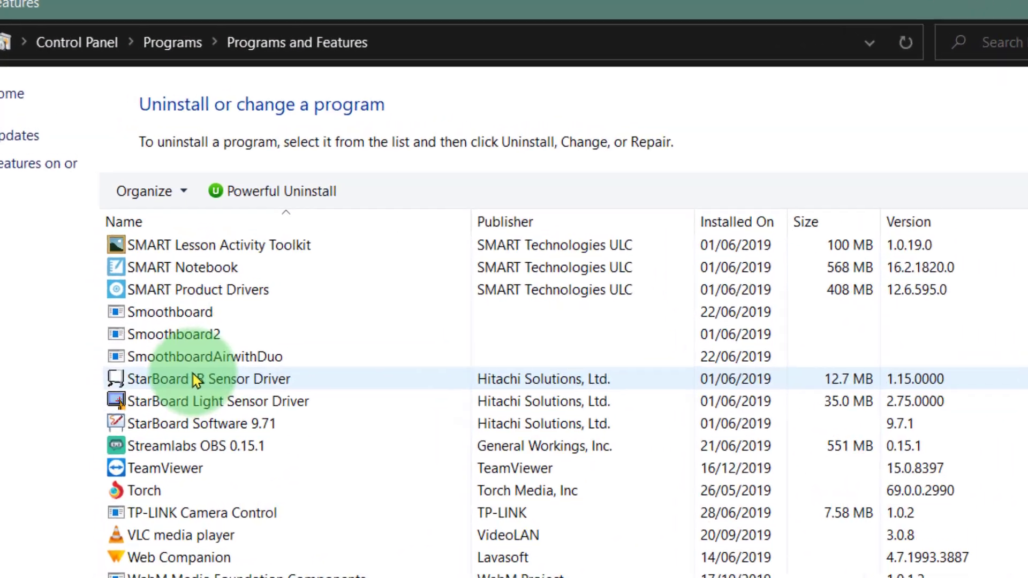
# Uninstall StarBoard Software 9.71, letting setup close open applications automatically and choosing to restart the computer later.
pyautogui.click(193, 378)
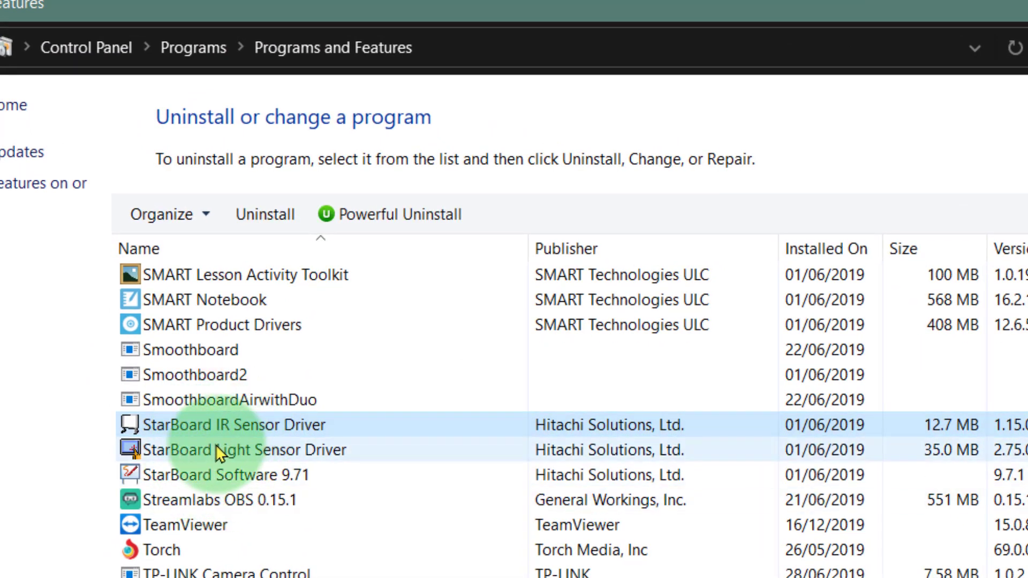
pyautogui.click(210, 450)
pyautogui.click(198, 474)
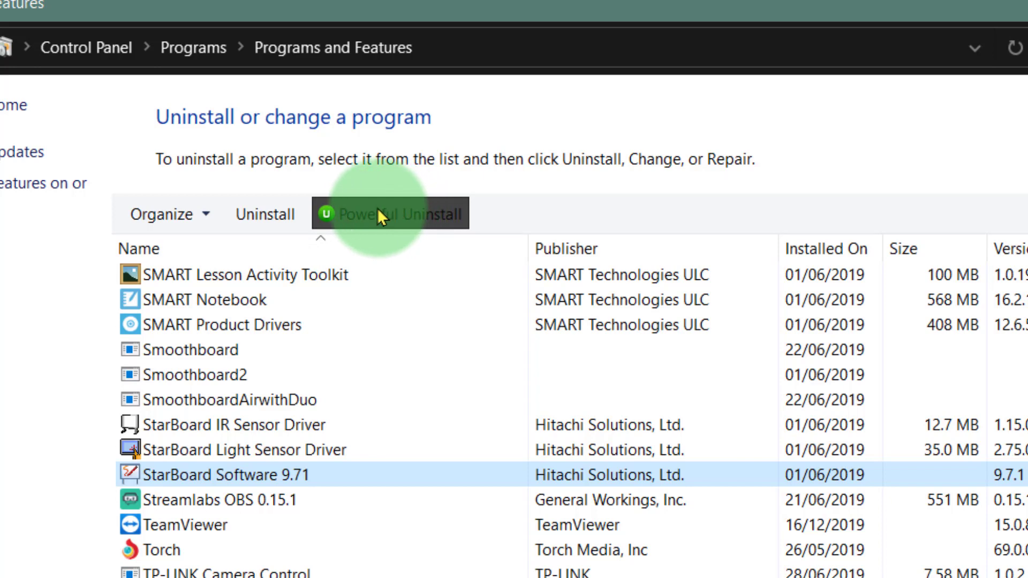
pyautogui.click(269, 213)
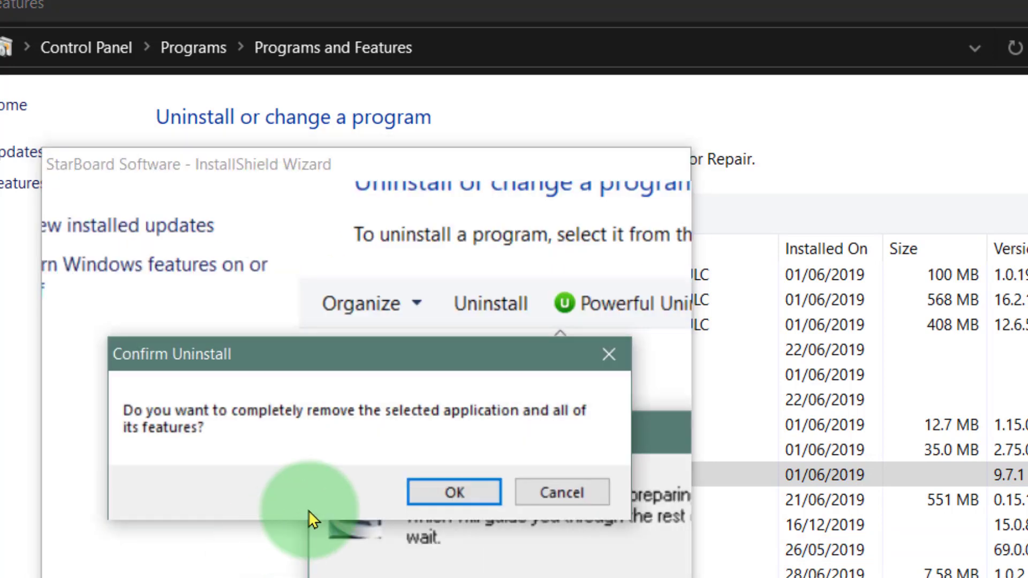
pyautogui.click(451, 496)
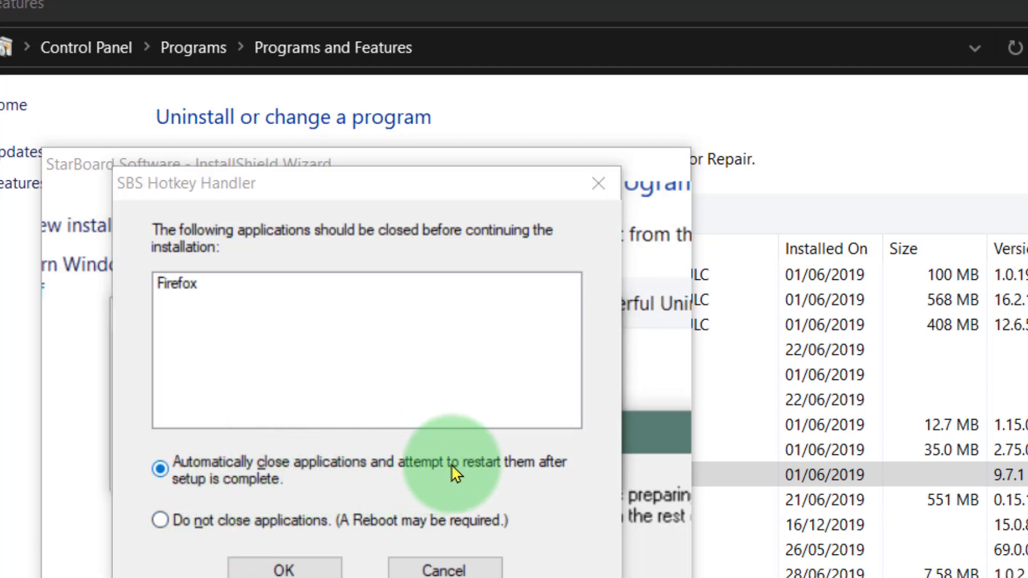
pyautogui.click(280, 568)
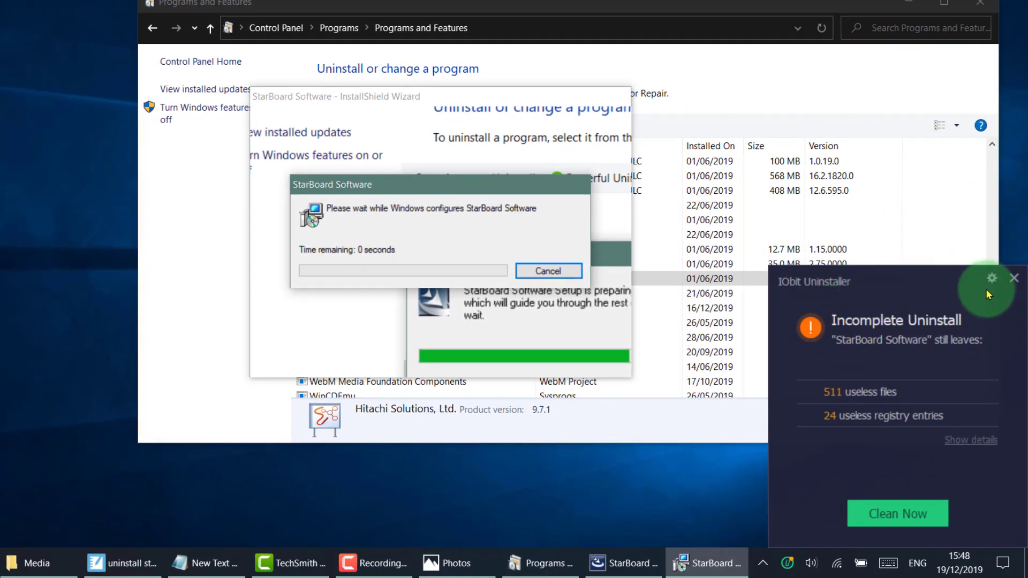
pyautogui.click(1013, 282)
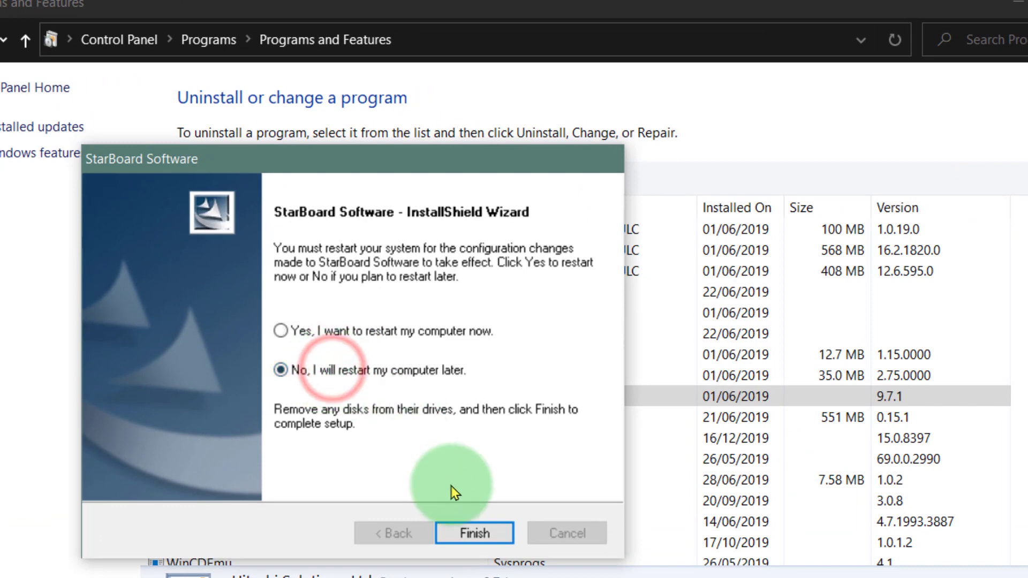
pyautogui.click(471, 533)
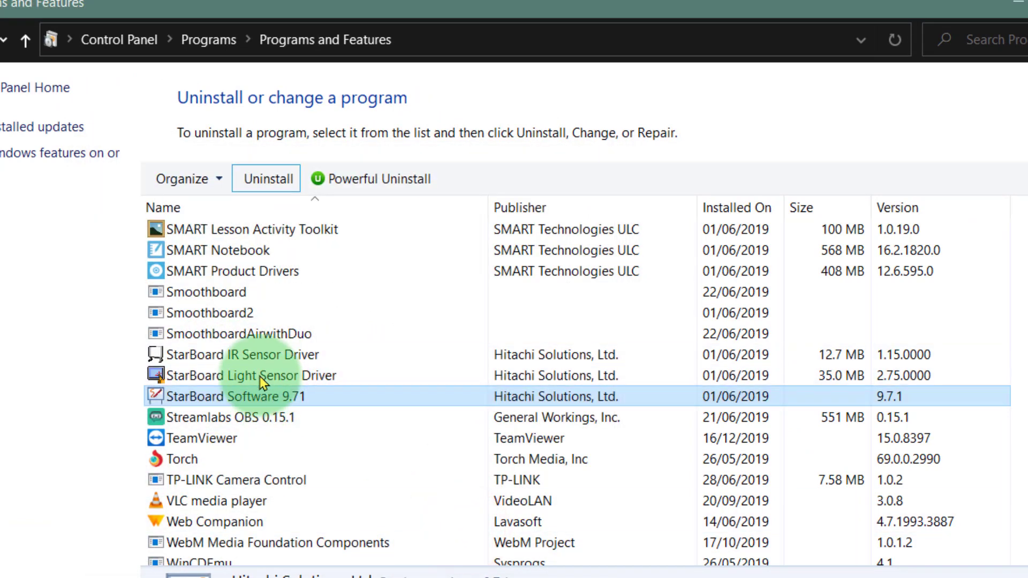
# Try to uninstall StarBoard Light Sensor Driver, and uninstall StarBoard IR Sensor Driver.
pyautogui.click(237, 377)
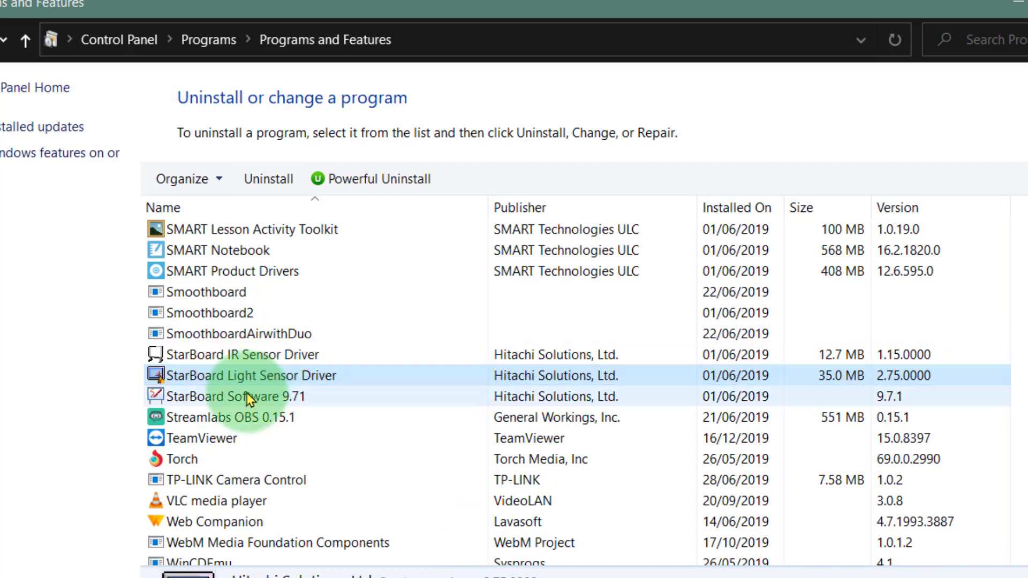
pyautogui.click(260, 183)
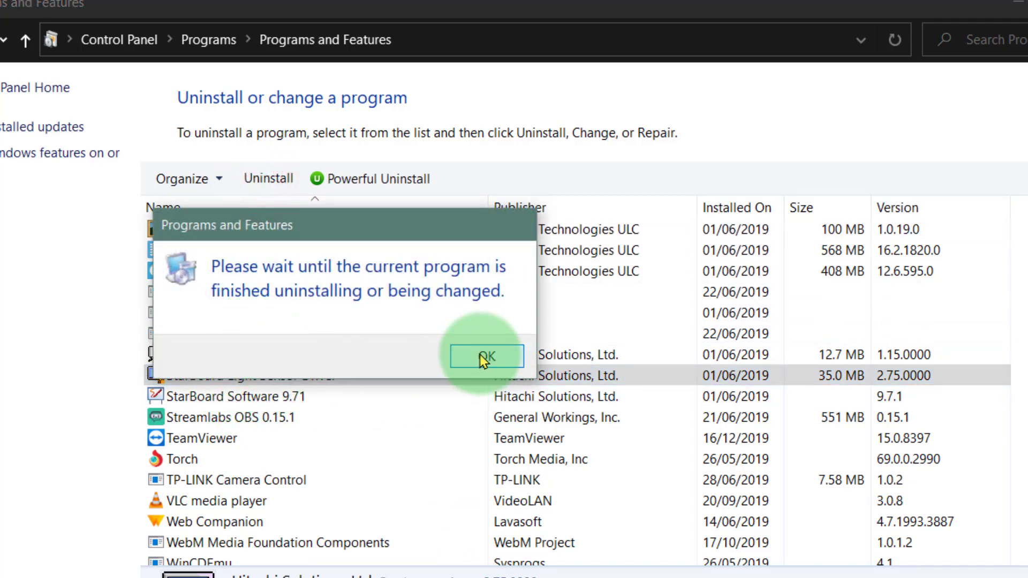
pyautogui.click(484, 357)
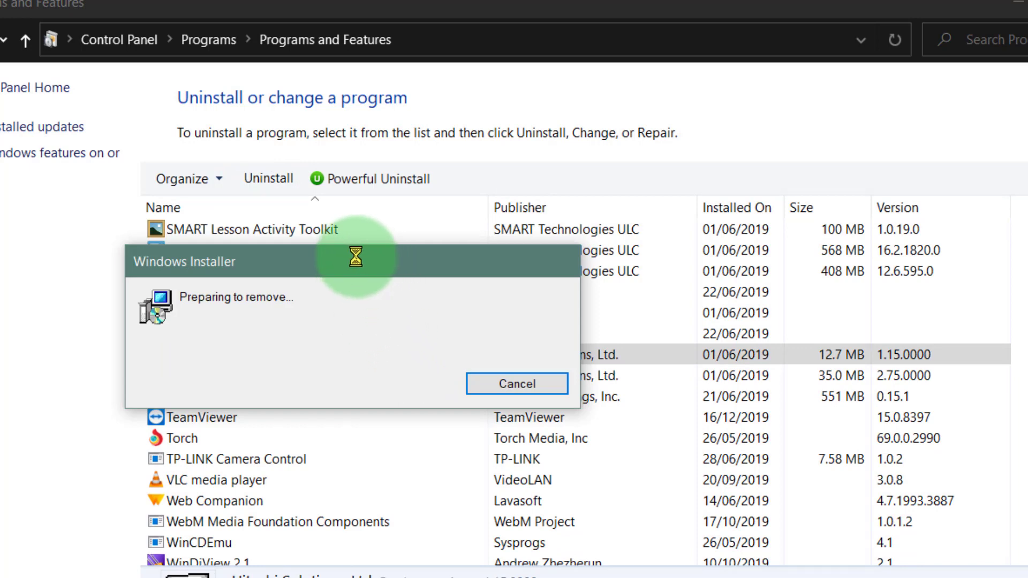
# Uninstall StarBoard Light Sensor Driver, declining the immediate restart and dismissing any remaining message.
pyautogui.click(214, 354)
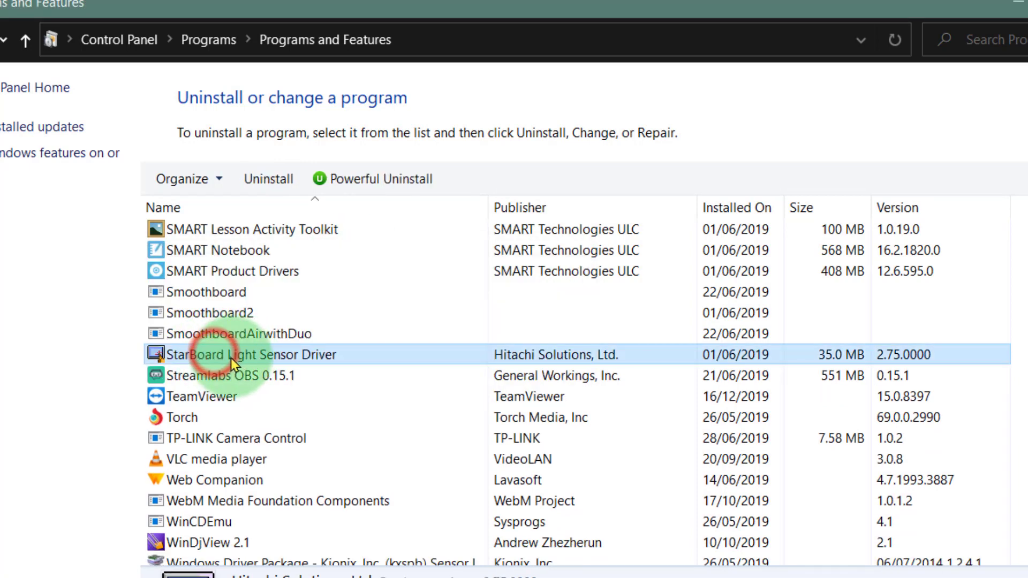
pyautogui.click(252, 181)
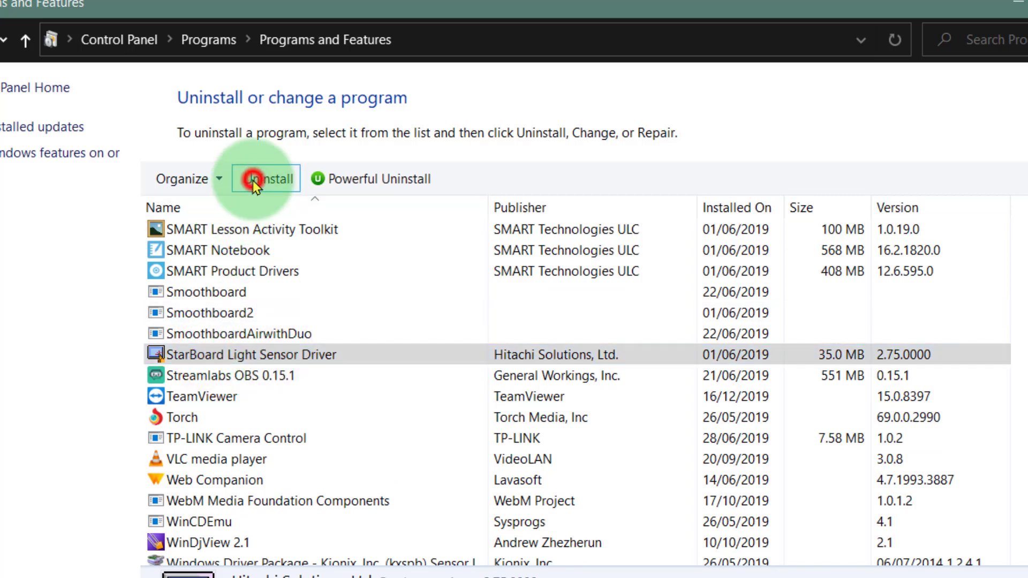
pyautogui.click(429, 339)
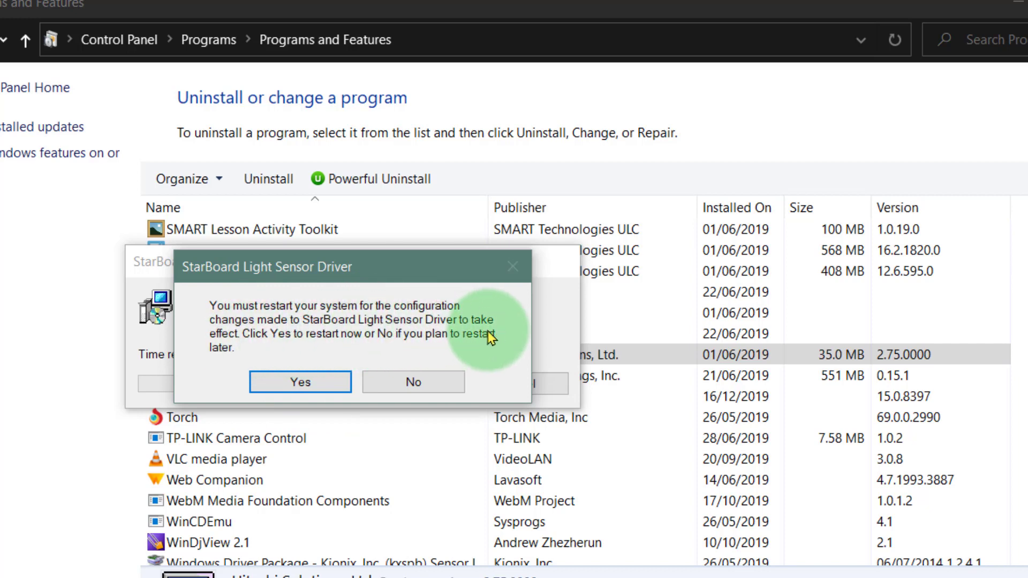
pyautogui.click(397, 385)
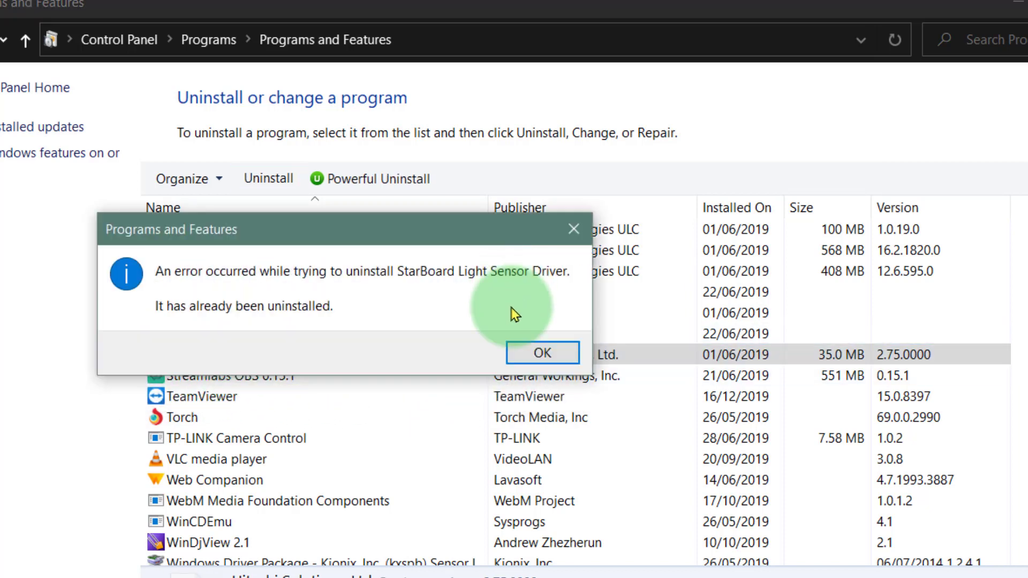
pyautogui.click(531, 349)
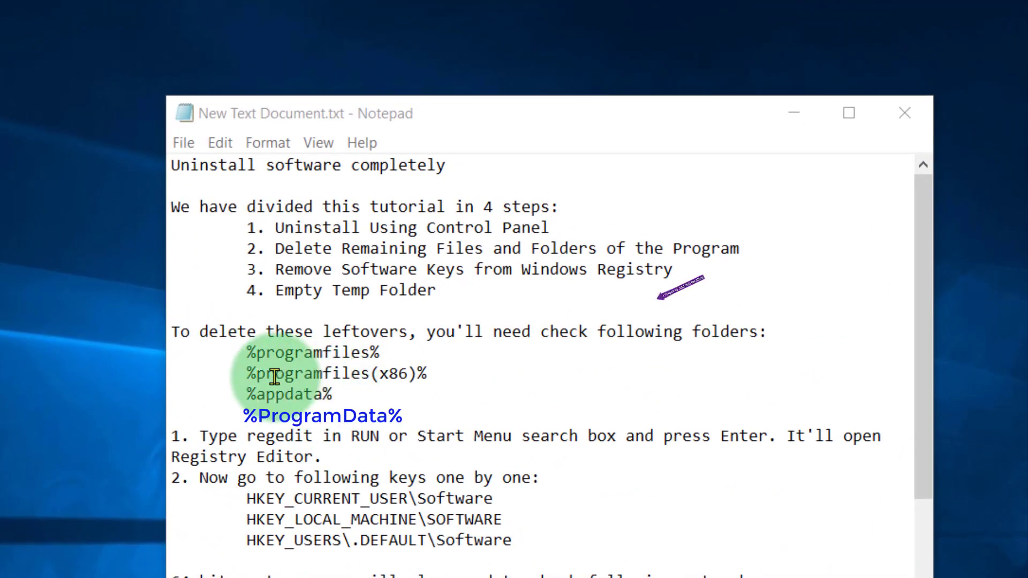
# Copy %programfiles(x86)% from the Notepad notes and open that folder through Windows search.
pyautogui.moveTo(245, 373); pyautogui.dragTo(434, 368)
pyautogui.hotkey('ctrl', 'c')
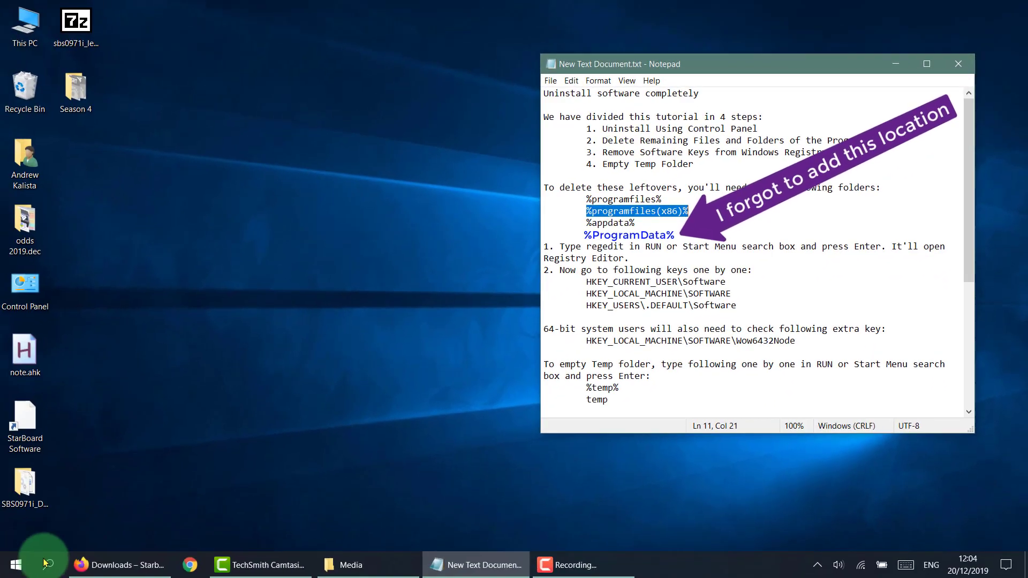
pyautogui.click(46, 559)
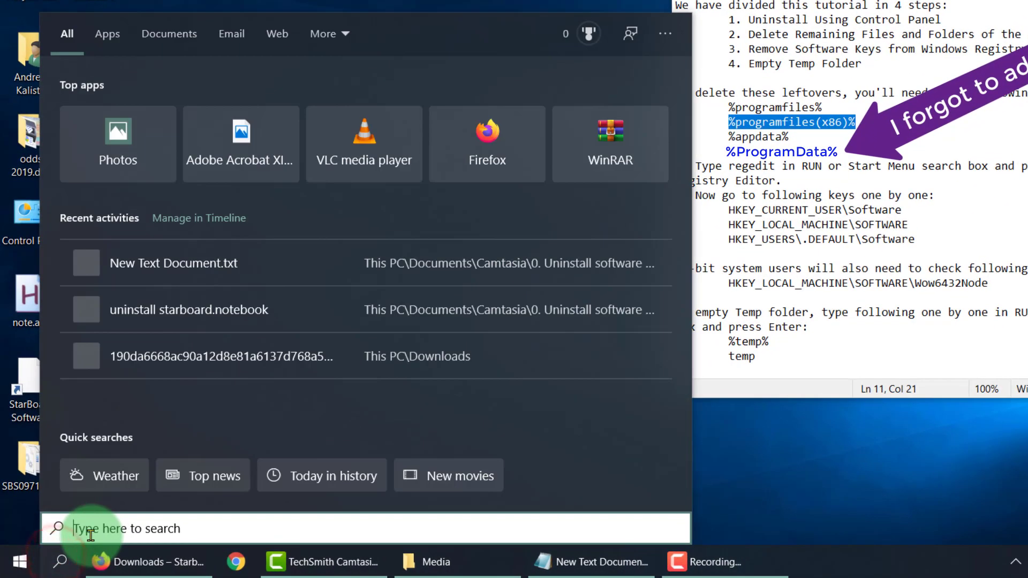
pyautogui.hotkey('ctrl', 'v')
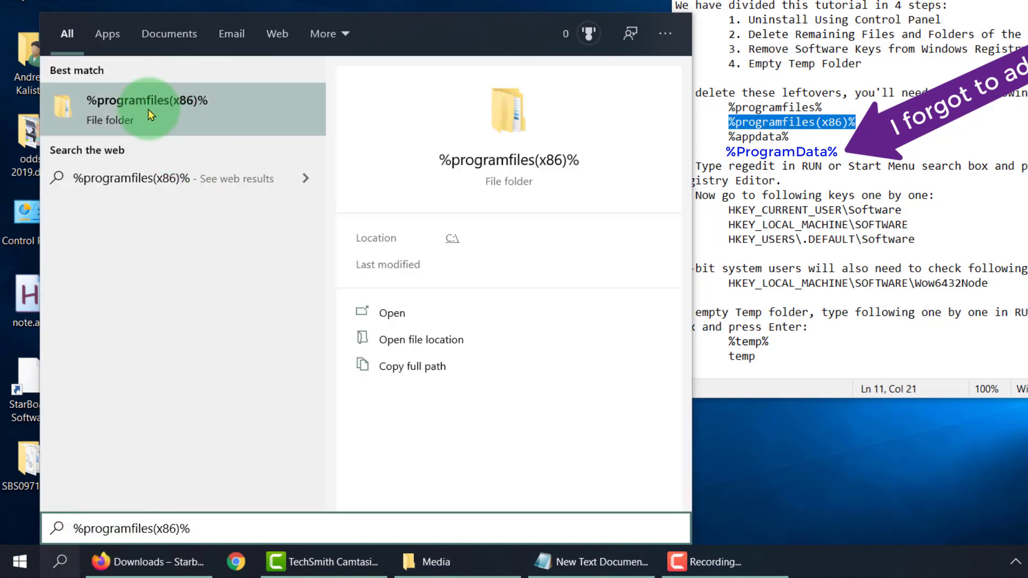
pyautogui.click(149, 109)
# Find the HitachiSoft folder among the Program Files (x86) folders and open it.
pyautogui.scroll(-12, 261, 447)
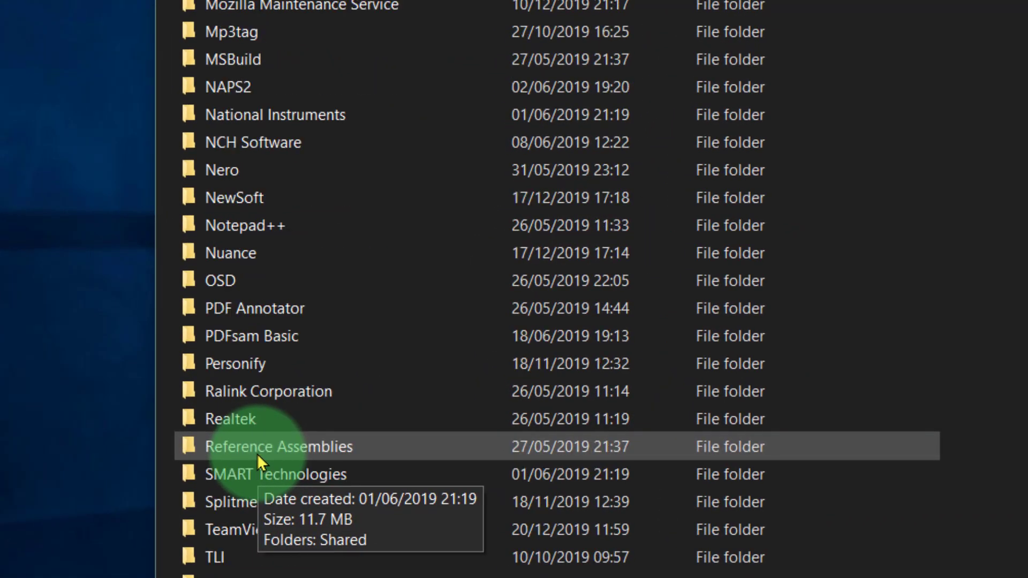
pyautogui.scroll(-2, 257, 454)
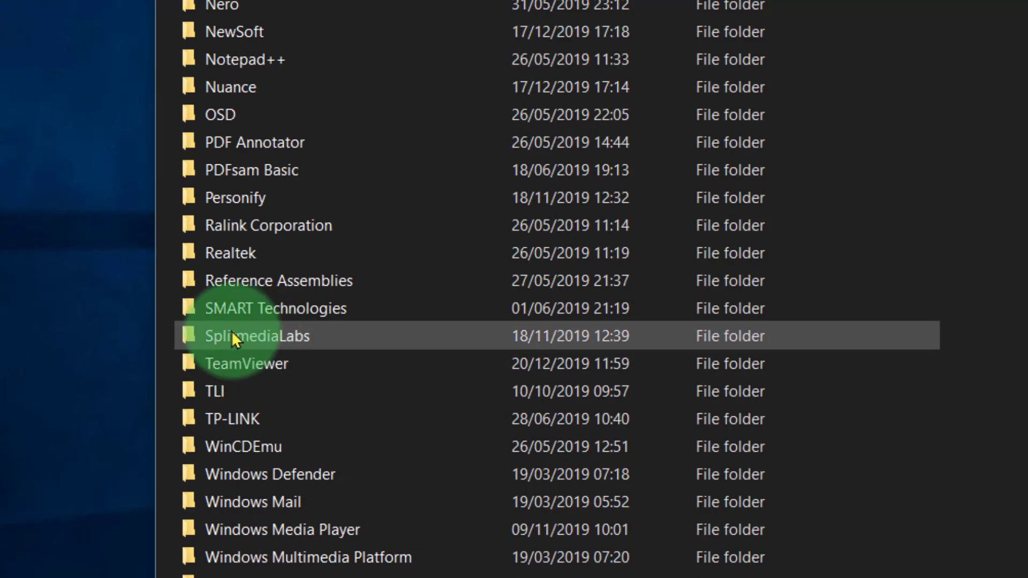
pyautogui.scroll(11, 253, 377)
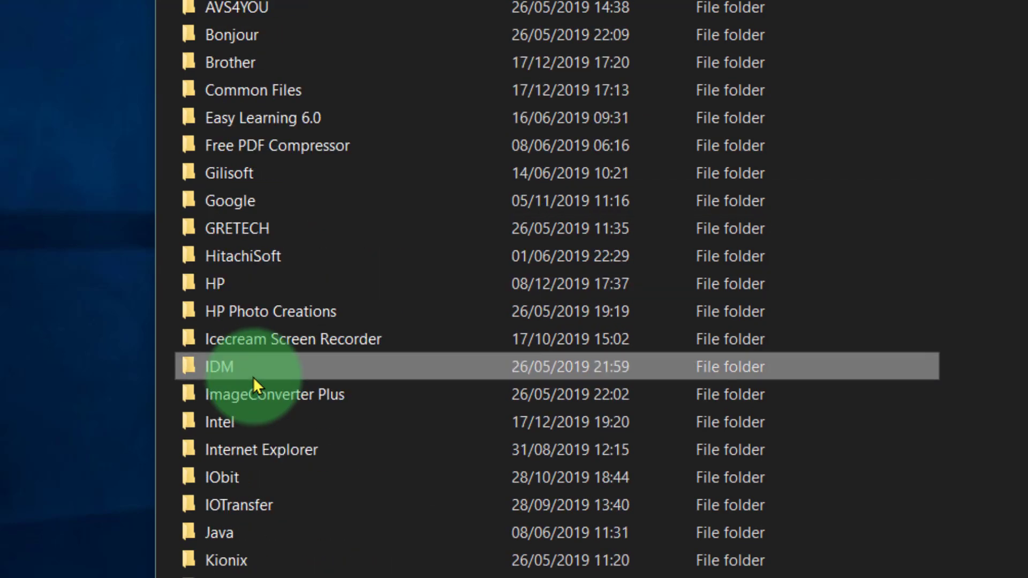
pyautogui.scroll(1, 266, 373)
pyautogui.scroll(-1, 266, 373)
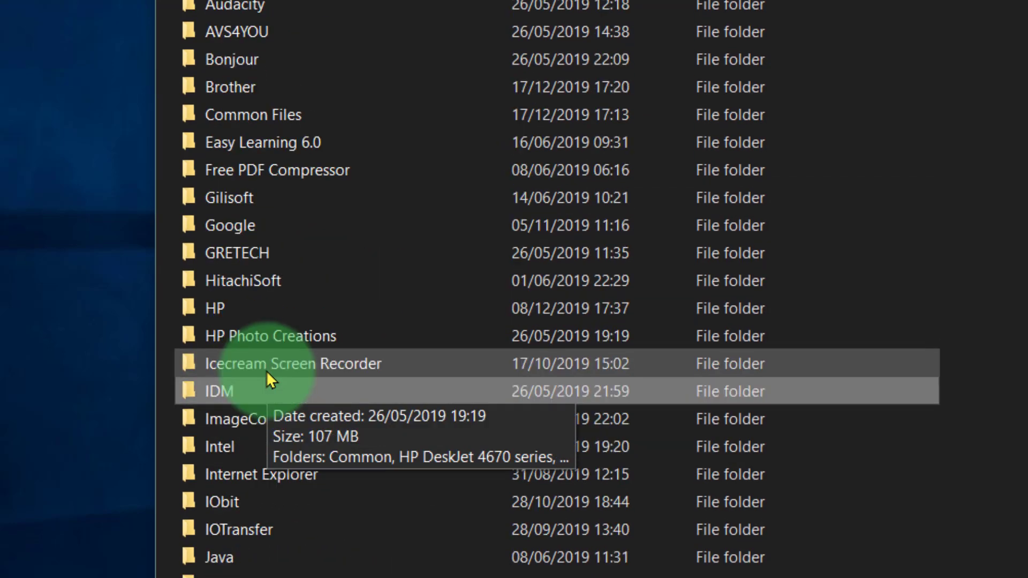
pyautogui.click(263, 280)
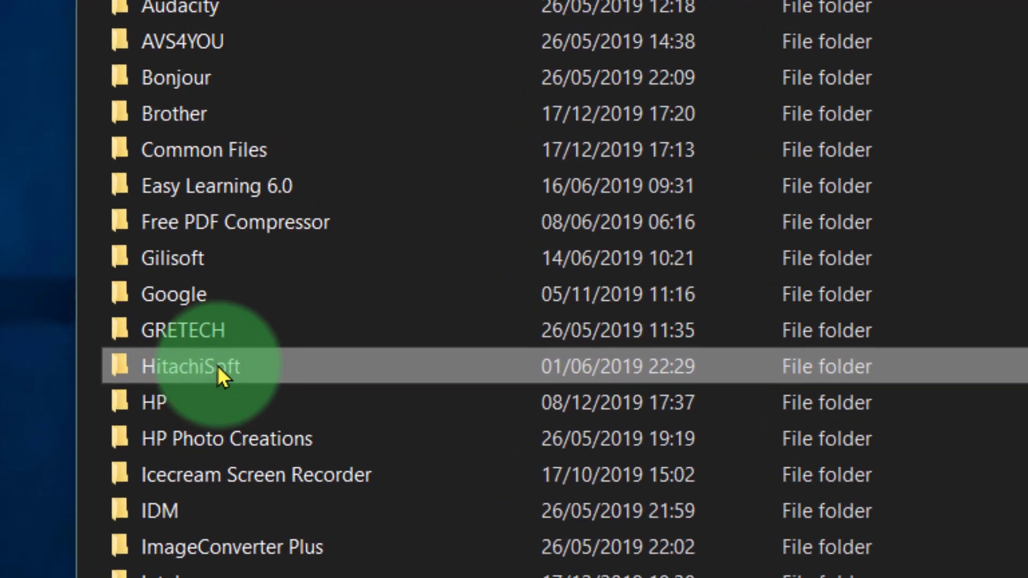
pyautogui.doubleClick(207, 375)
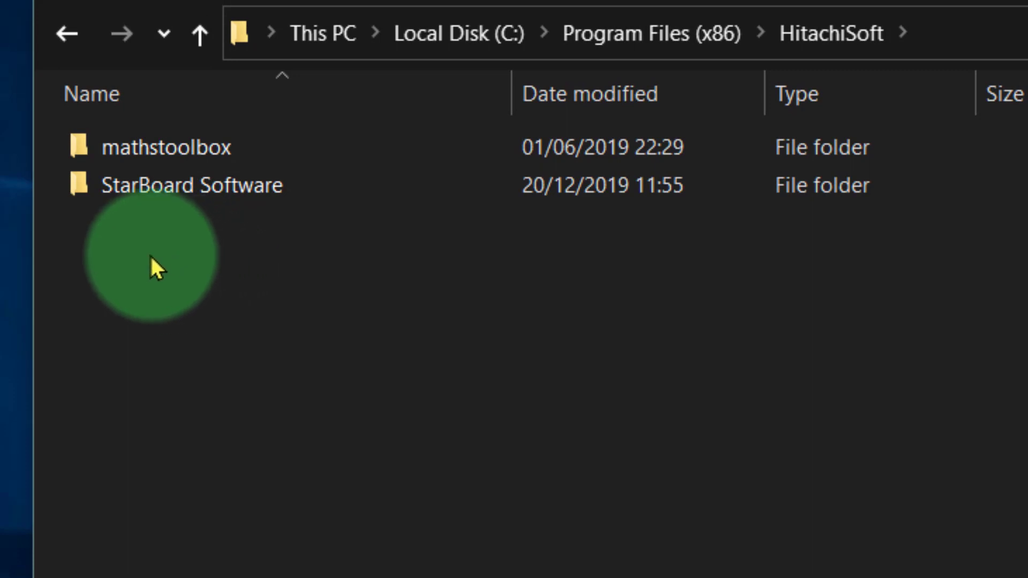
# Check the mathstoolbox subfolder and delete the whole HitachiSoft folder from Program Files (x86).
pyautogui.click(185, 184)
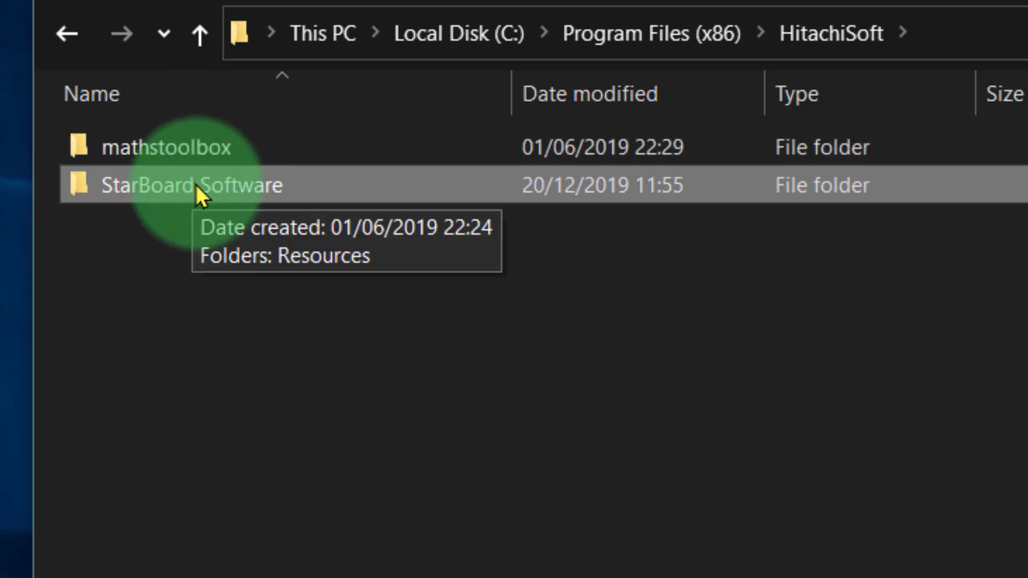
pyautogui.doubleClick(182, 147)
pyautogui.click(199, 25)
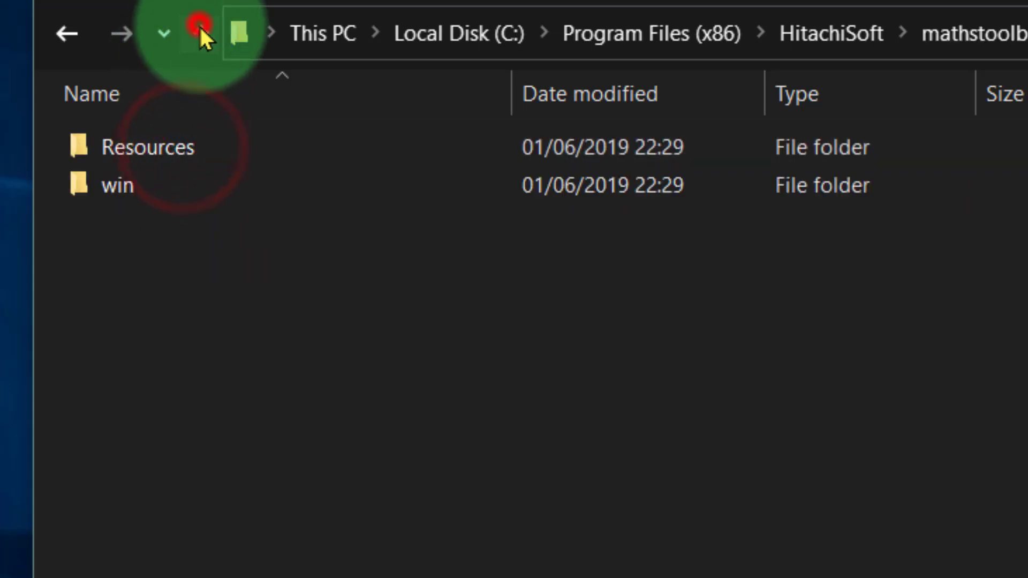
pyautogui.click(200, 29)
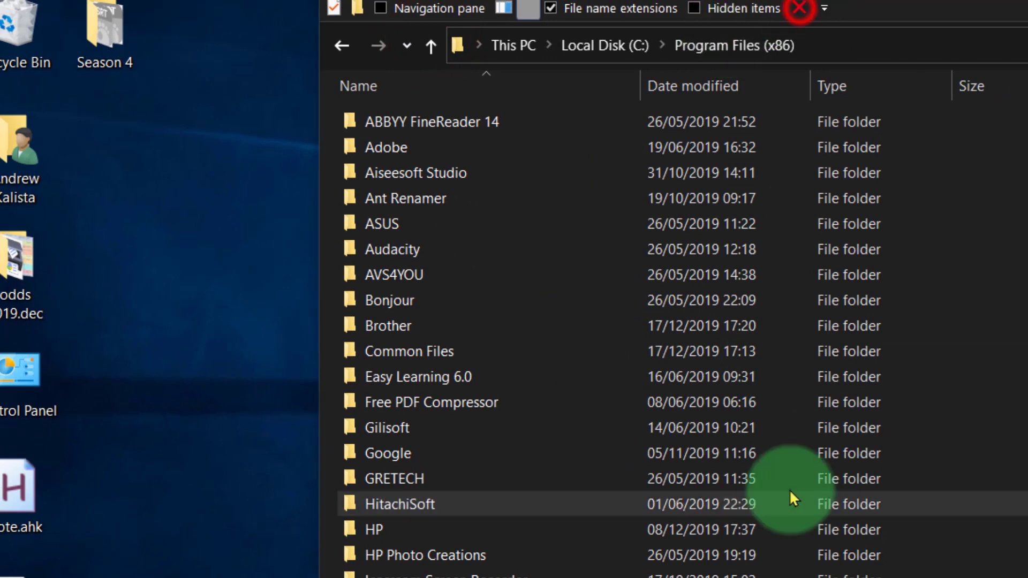
pyautogui.click(423, 266)
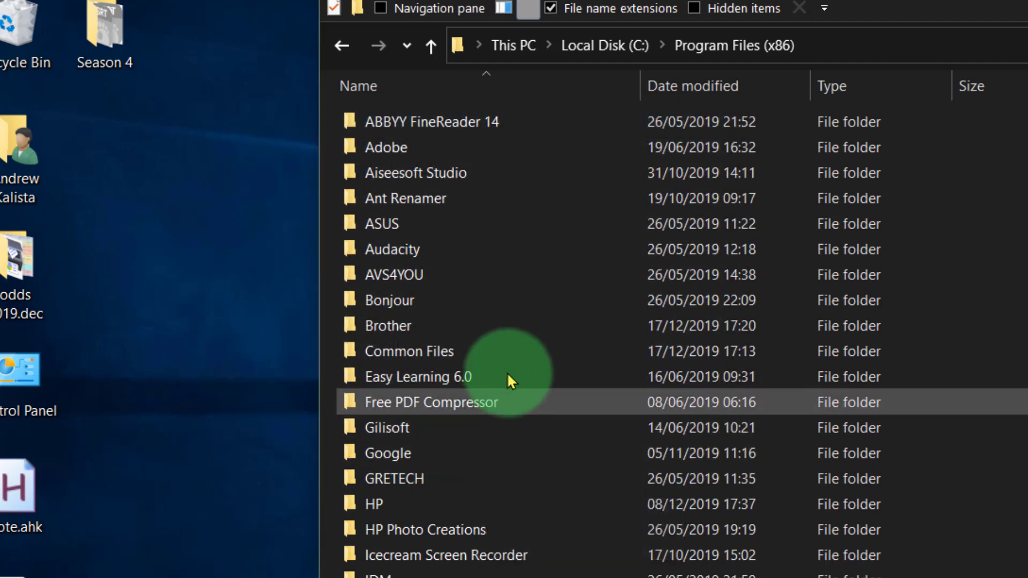
# Check the Common Files folder for StarBoard leftovers and close the Program Files (x86) window.
pyautogui.click(431, 351)
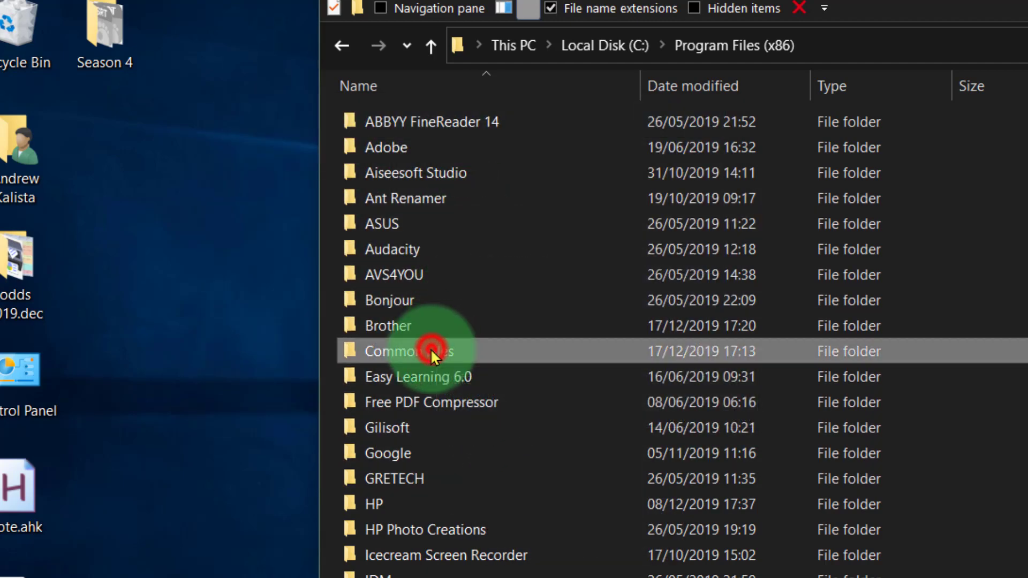
pyautogui.doubleClick(431, 352)
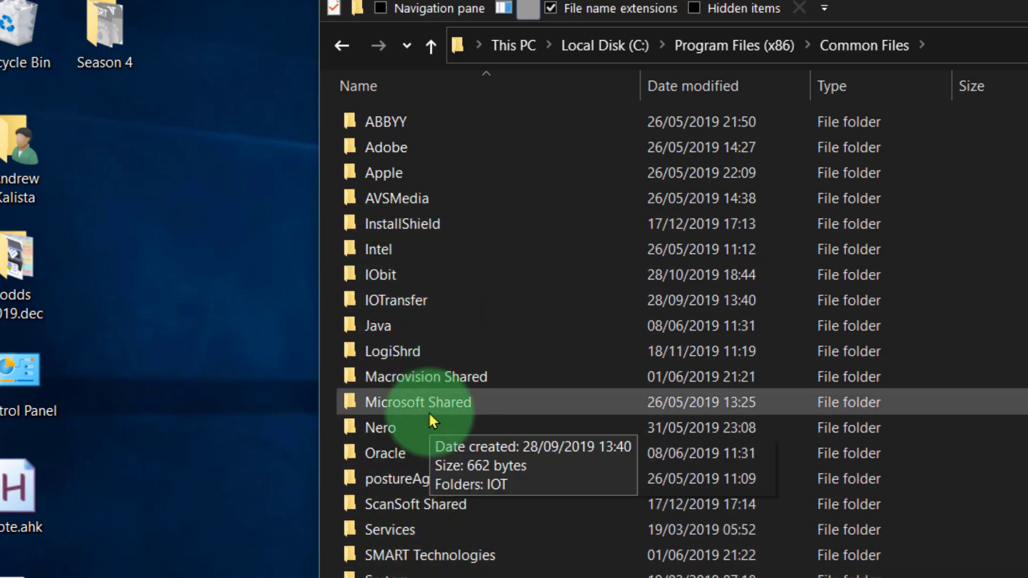
pyautogui.click(431, 46)
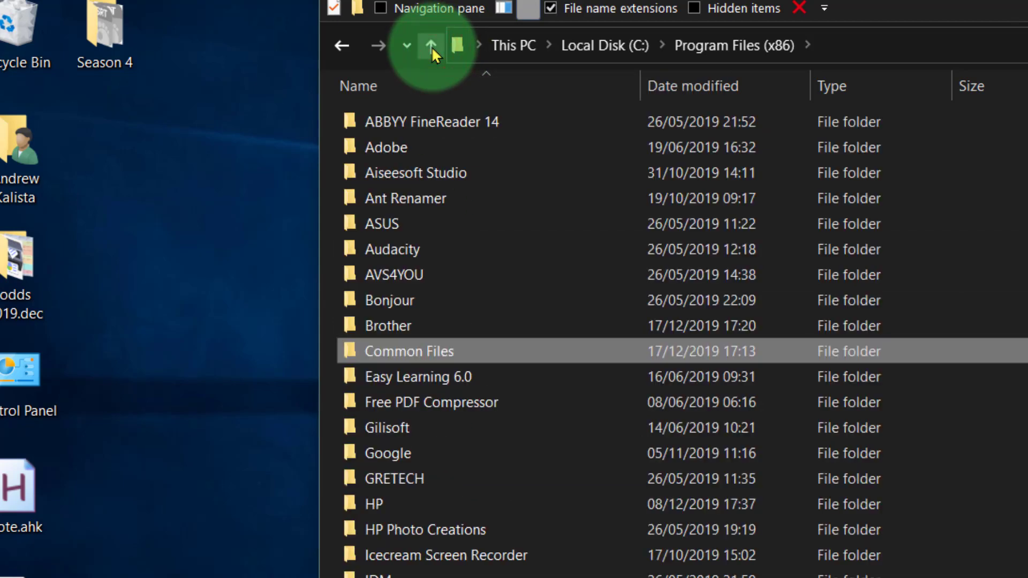
pyautogui.hotkey('alt', 'F4')
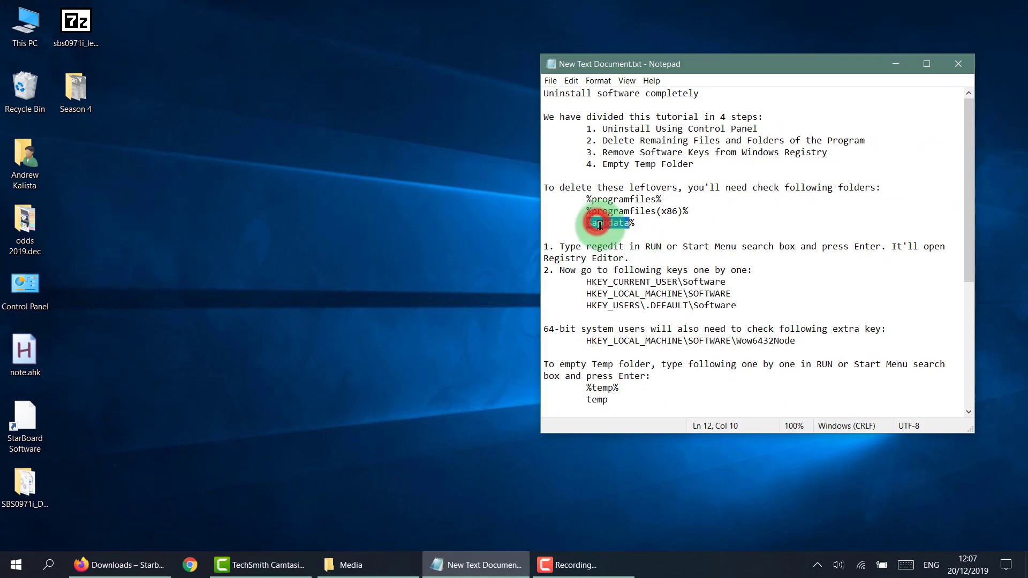
# Copy %appdata% from the Notepad notes and open that folder through Windows search.
pyautogui.moveTo(596, 222); pyautogui.dragTo(643, 221)
pyautogui.hotkey('ctrl', 'c')
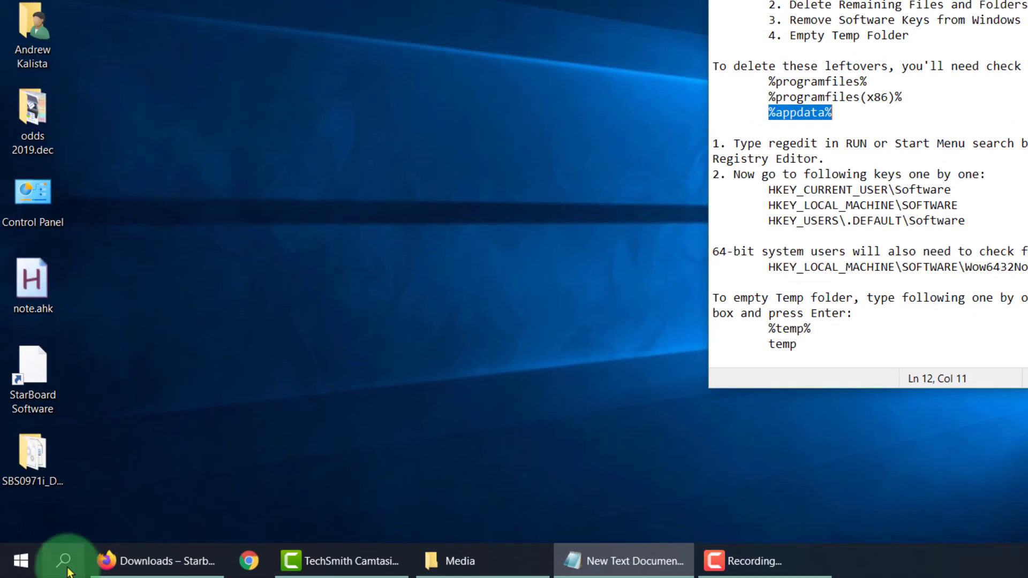
pyautogui.click(64, 563)
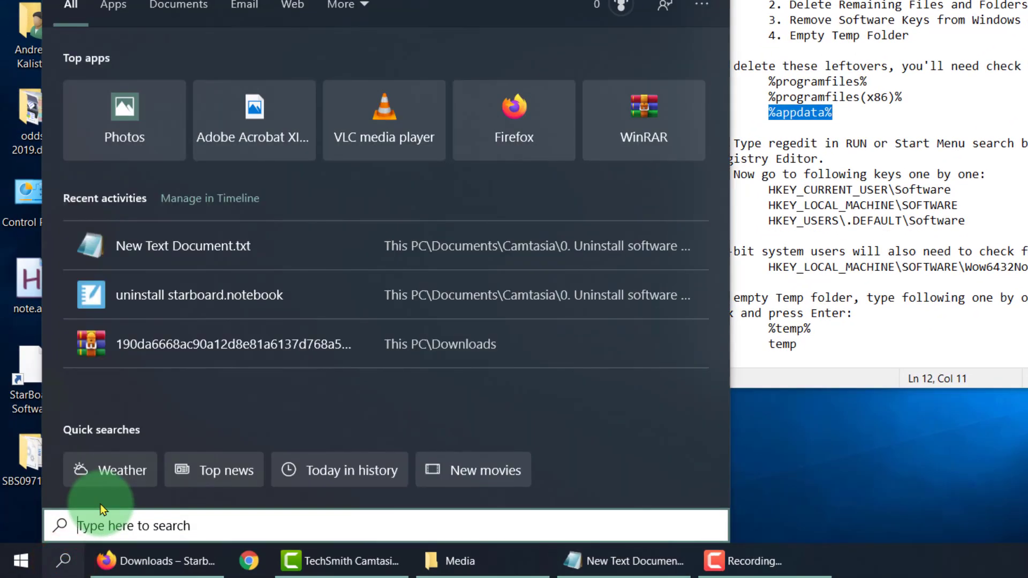
pyautogui.hotkey('ctrl', 'v')
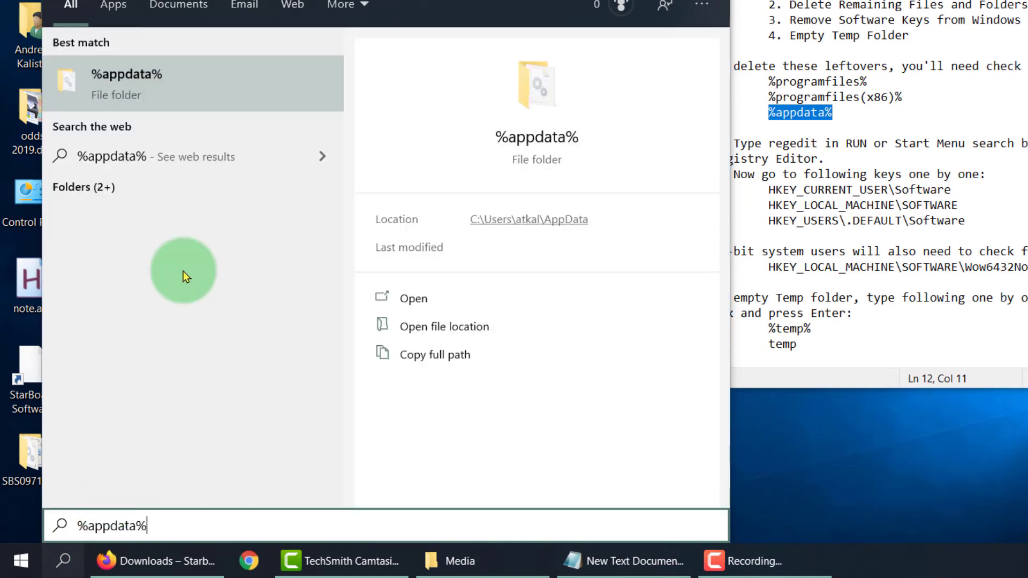
pyautogui.click(185, 87)
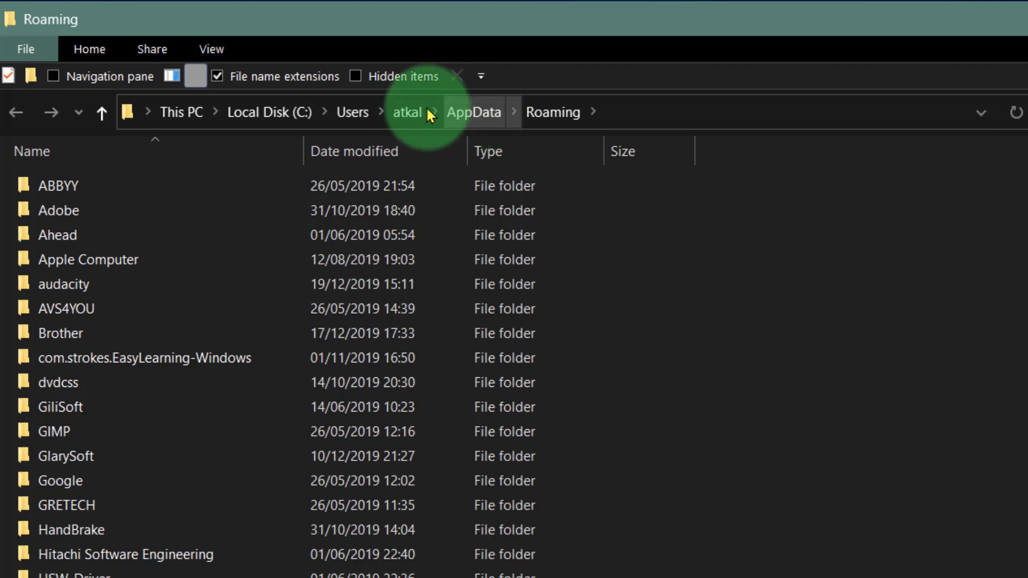
# Show hidden items in the account's profile folder and open its AppData folder.
pyautogui.click(409, 113)
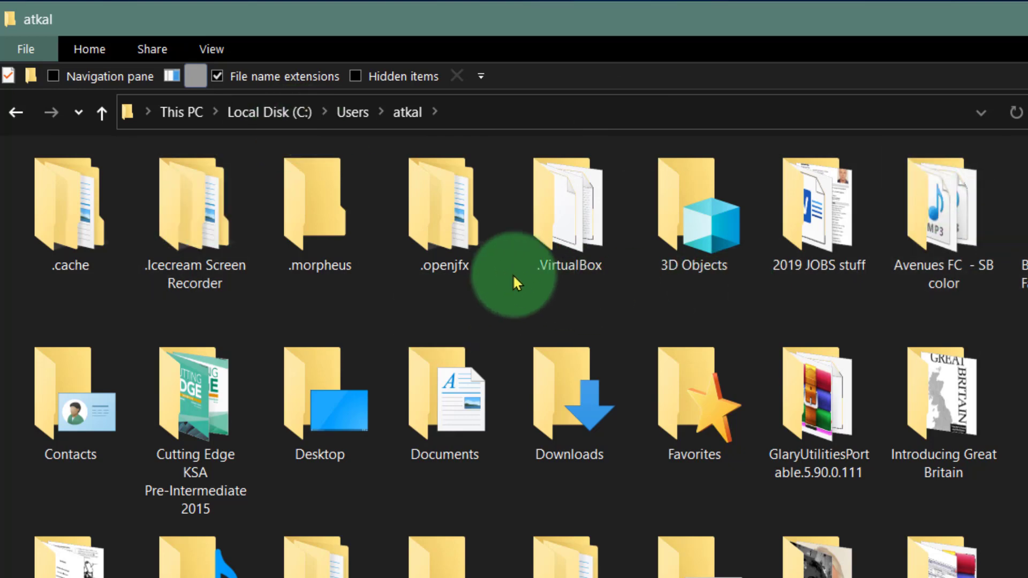
pyautogui.click(203, 49)
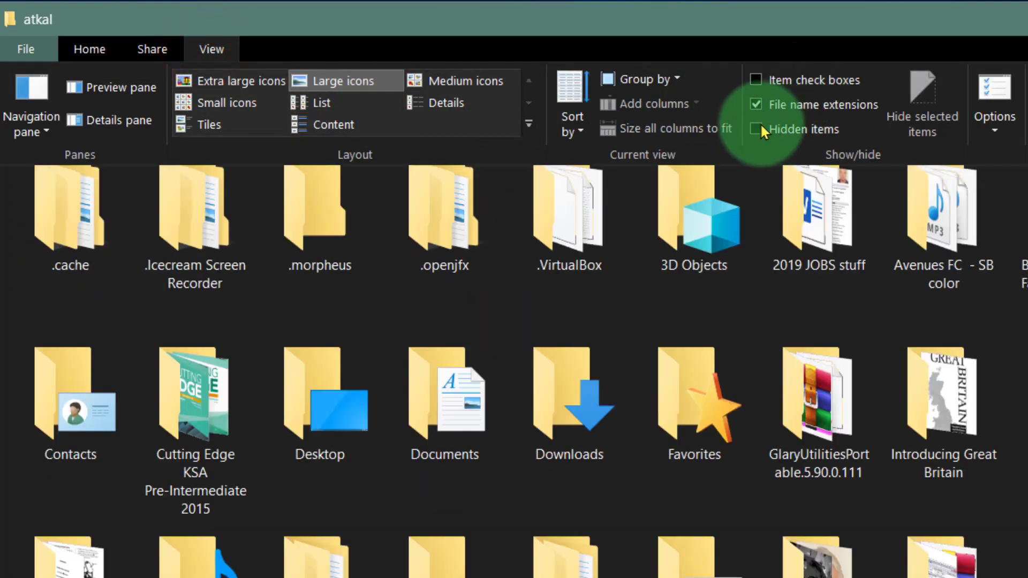
pyautogui.click(752, 129)
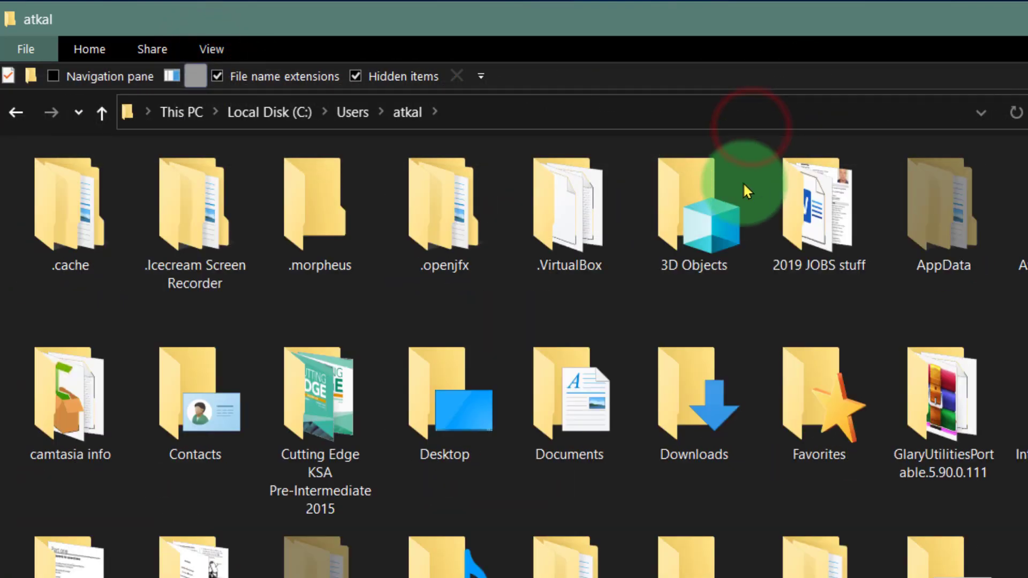
pyautogui.click(941, 220)
pyautogui.doubleClick(948, 218)
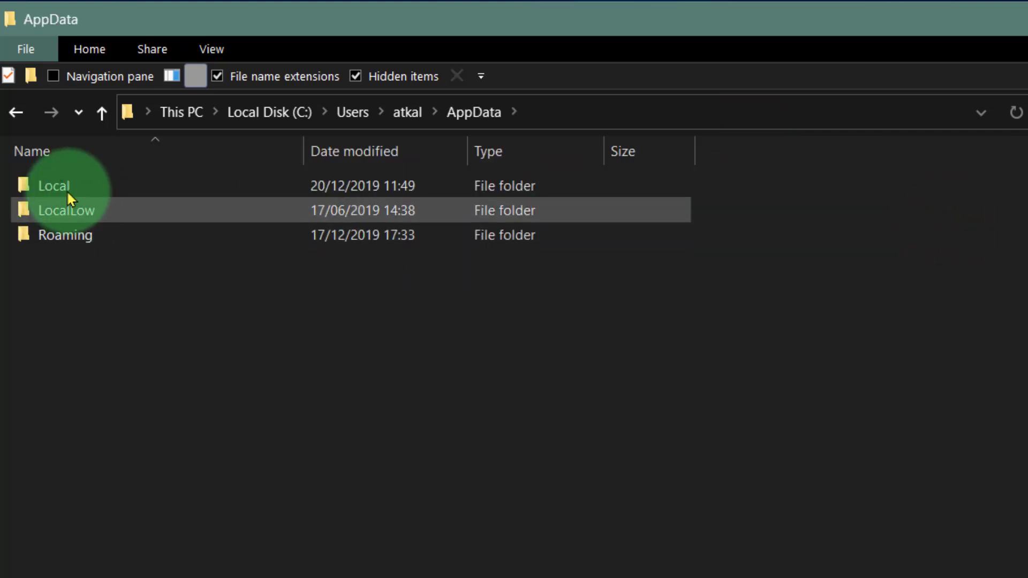
# Look inside the StarBoard Software folder in AppData\Local and delete that folder.
pyautogui.doubleClick(75, 177)
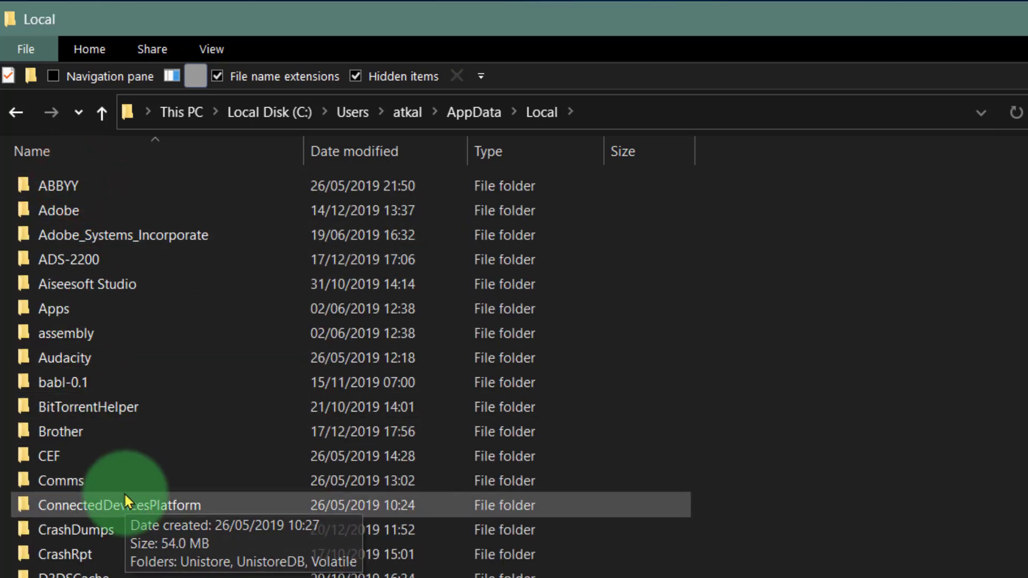
pyautogui.scroll(-1, 124, 492)
pyautogui.scroll(-2, 127, 491)
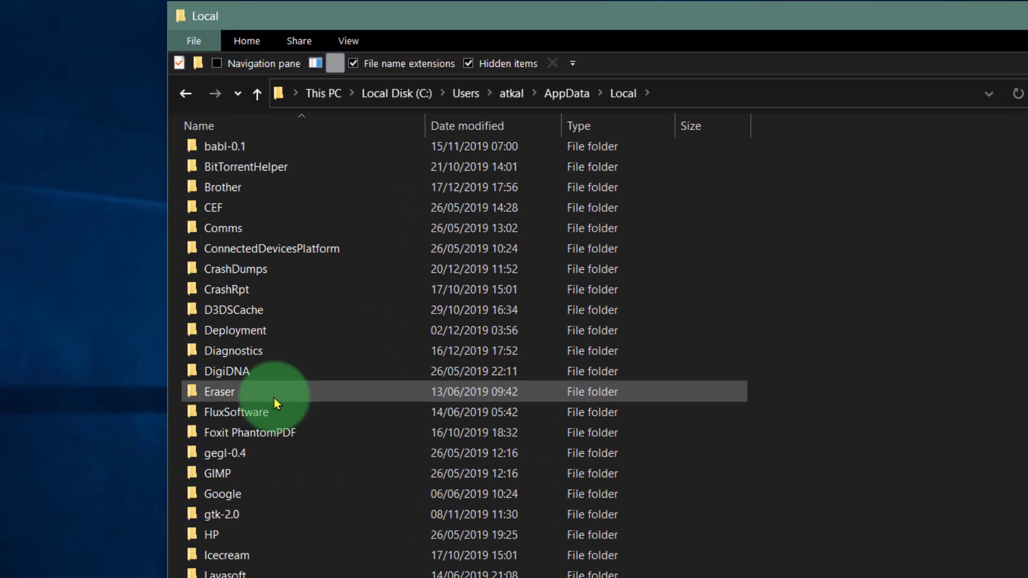
pyautogui.scroll(-5, 126, 474)
pyautogui.scroll(-5, 274, 397)
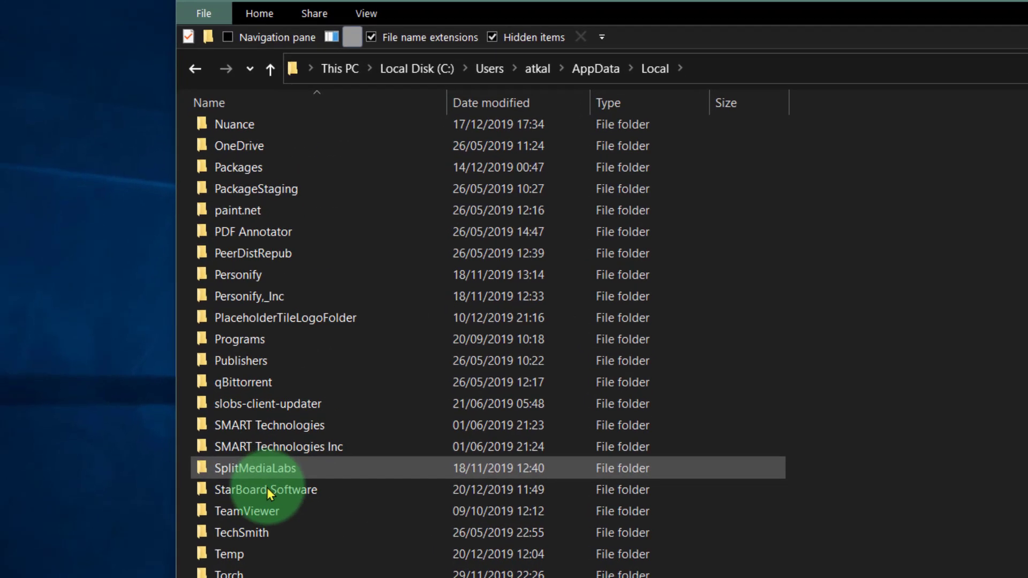
pyautogui.click(258, 490)
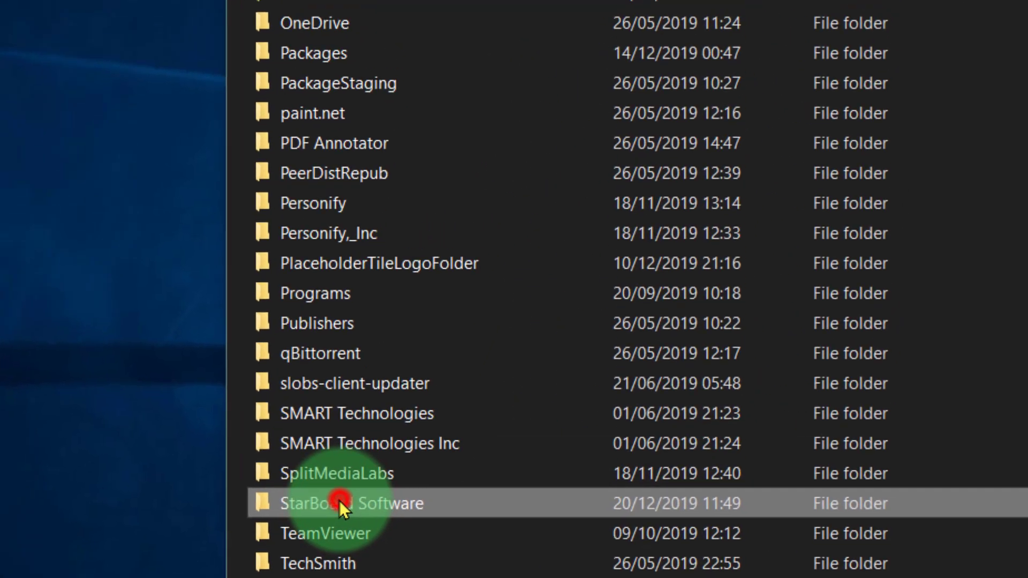
pyautogui.click(340, 500)
pyautogui.click(271, 136)
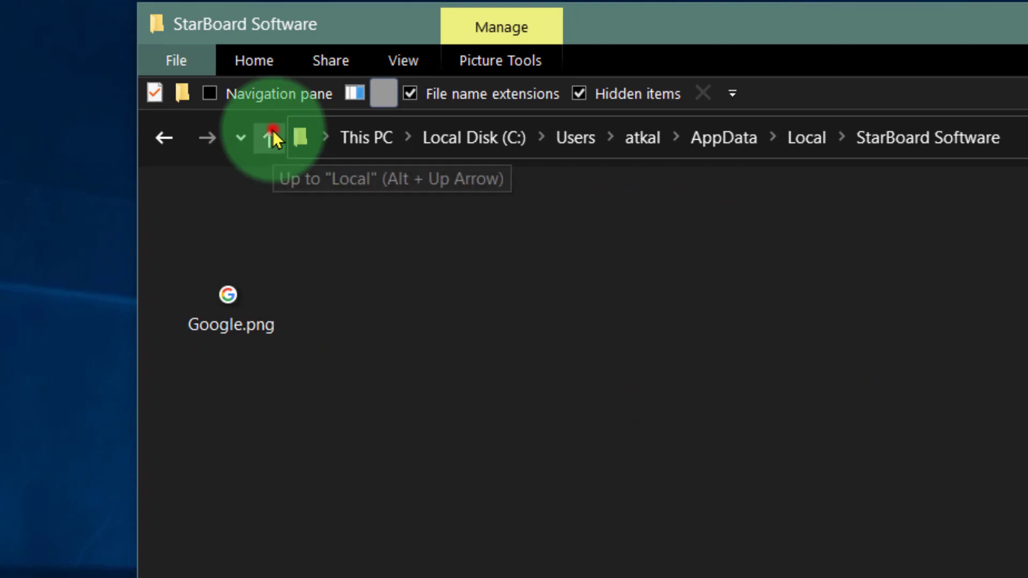
pyautogui.click(702, 92)
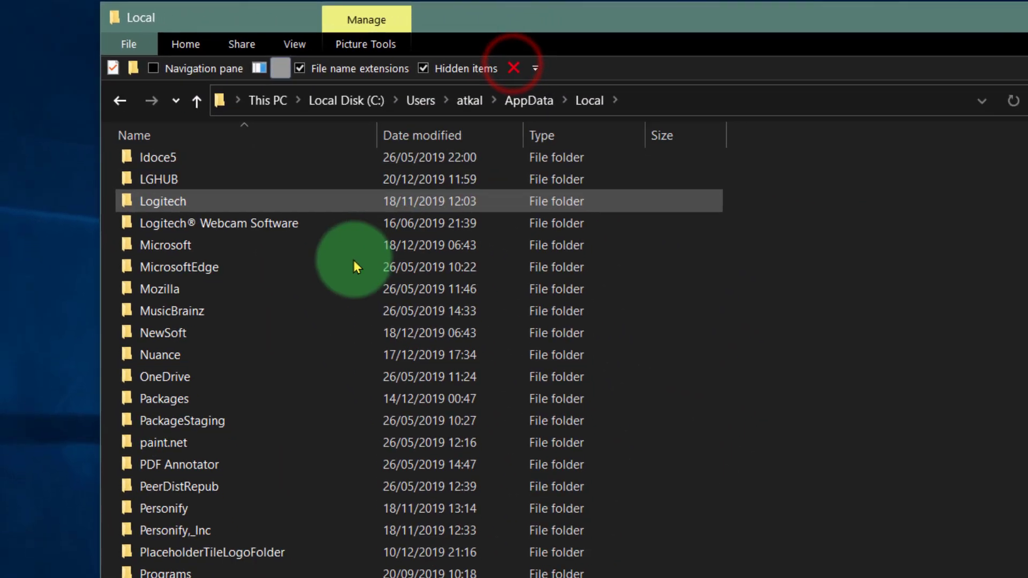
# Look through the remaining AppData\Local folders, including Comms, for StarBoard leftovers and return to AppData.
pyautogui.scroll(10, 194, 425)
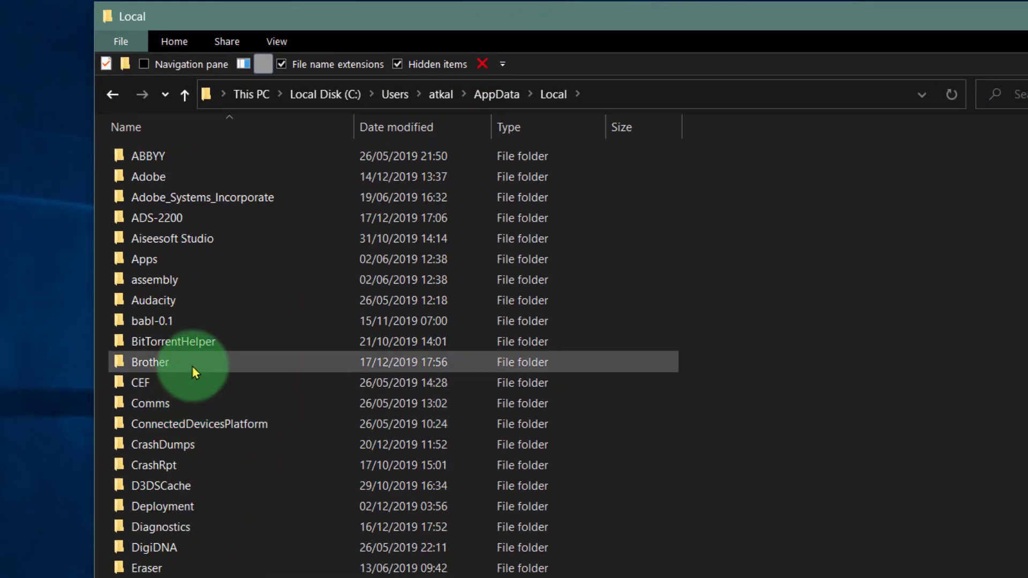
pyautogui.scroll(-2, 182, 423)
pyautogui.scroll(-1, 177, 536)
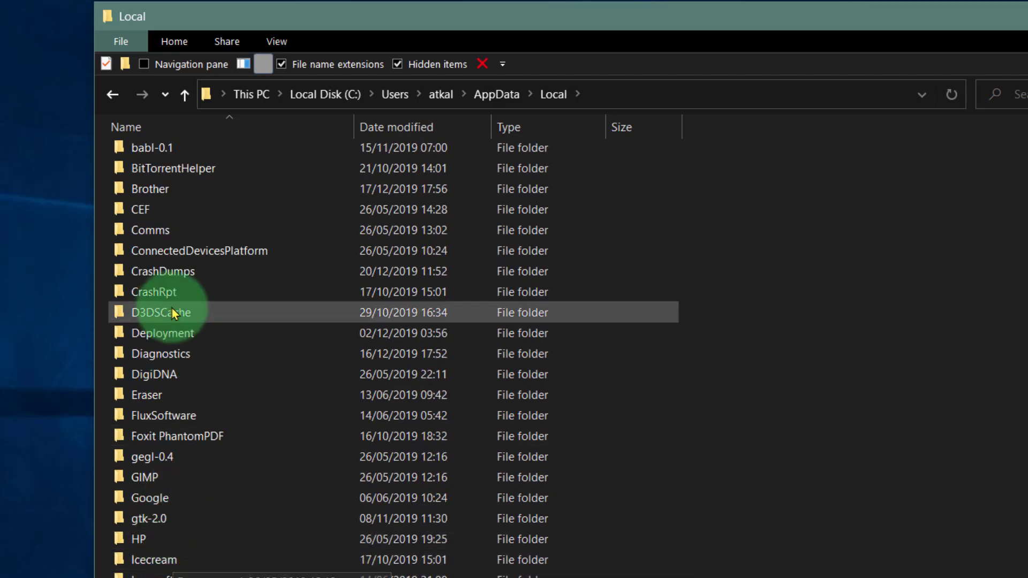
pyautogui.scroll(3, 198, 381)
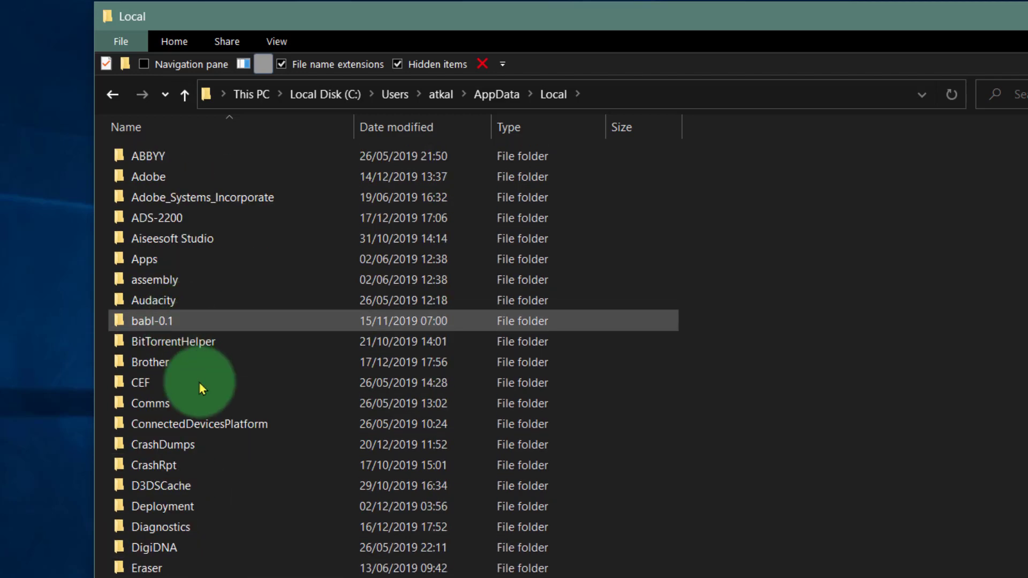
pyautogui.doubleClick(172, 399)
pyautogui.click(185, 95)
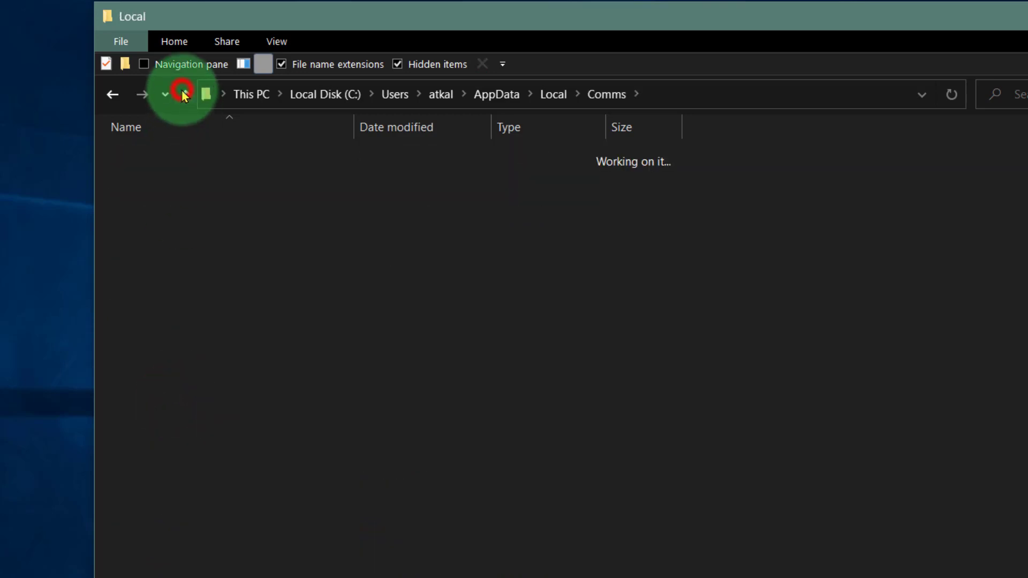
pyautogui.click(184, 95)
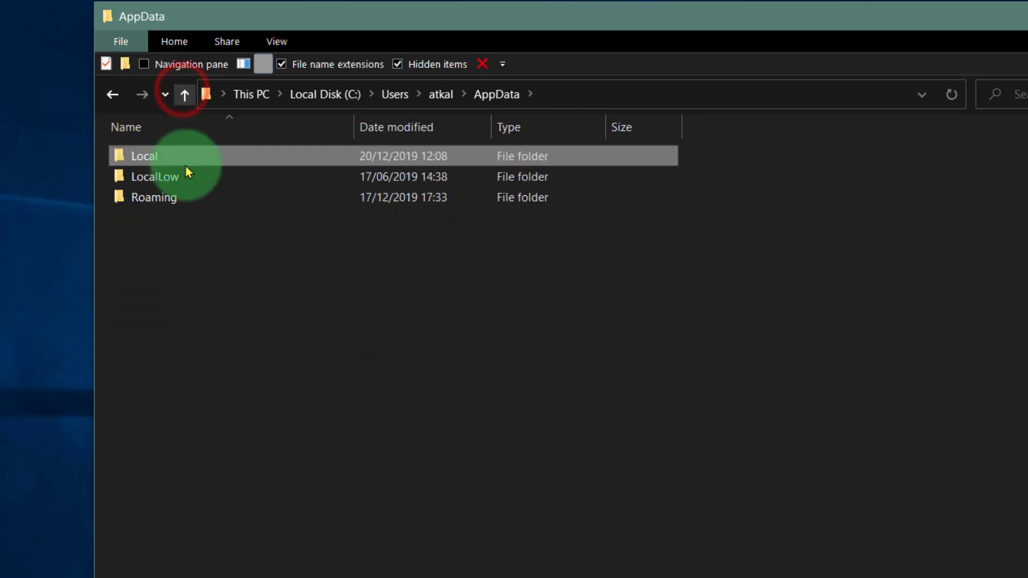
# Check the AppData\LocalLow folder and its Temp subfolder for StarBoard leftovers, and return to AppData.
pyautogui.click(188, 181)
pyautogui.doubleClick(188, 180)
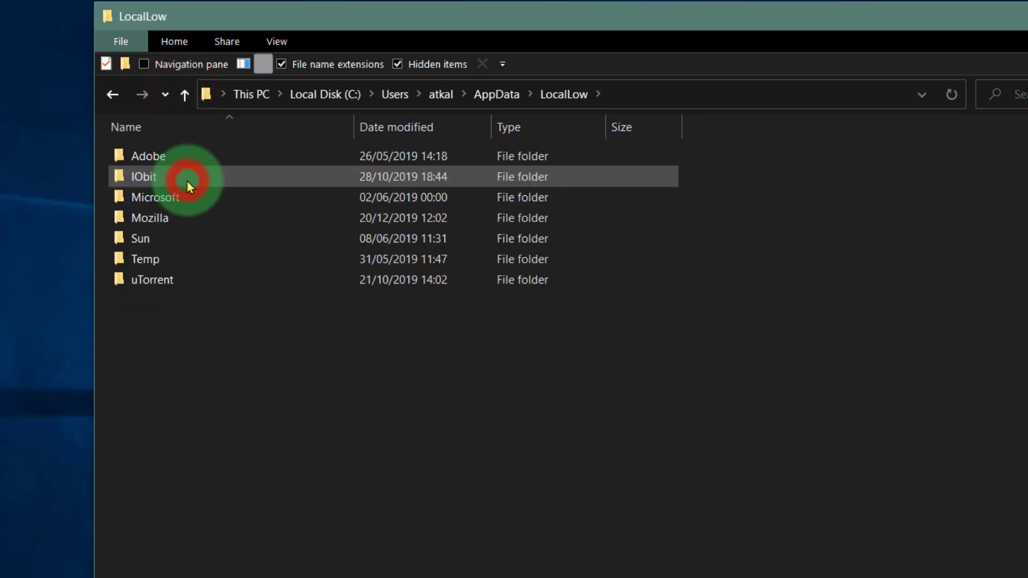
pyautogui.click(166, 256)
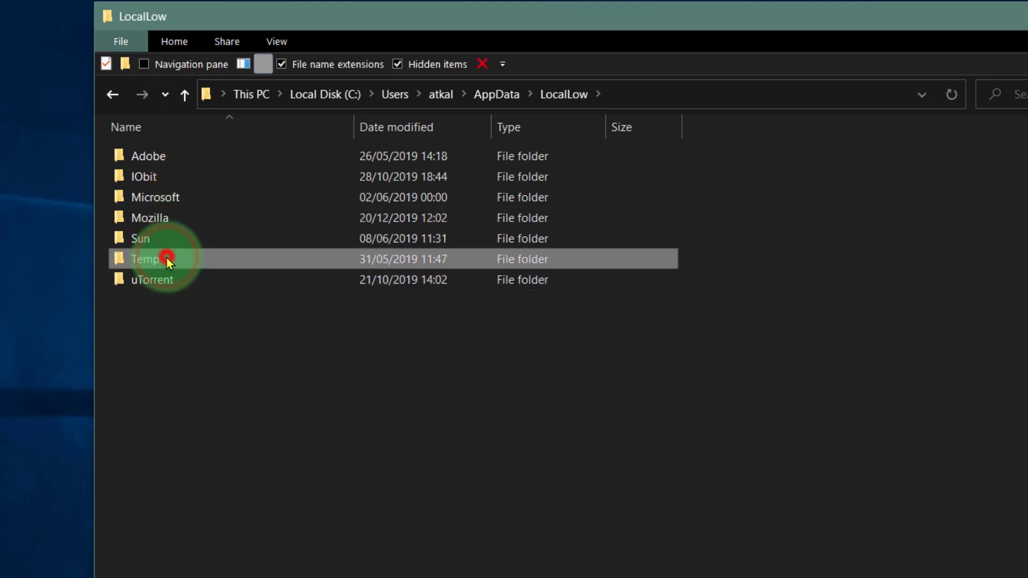
pyautogui.doubleClick(166, 255)
pyautogui.click(179, 93)
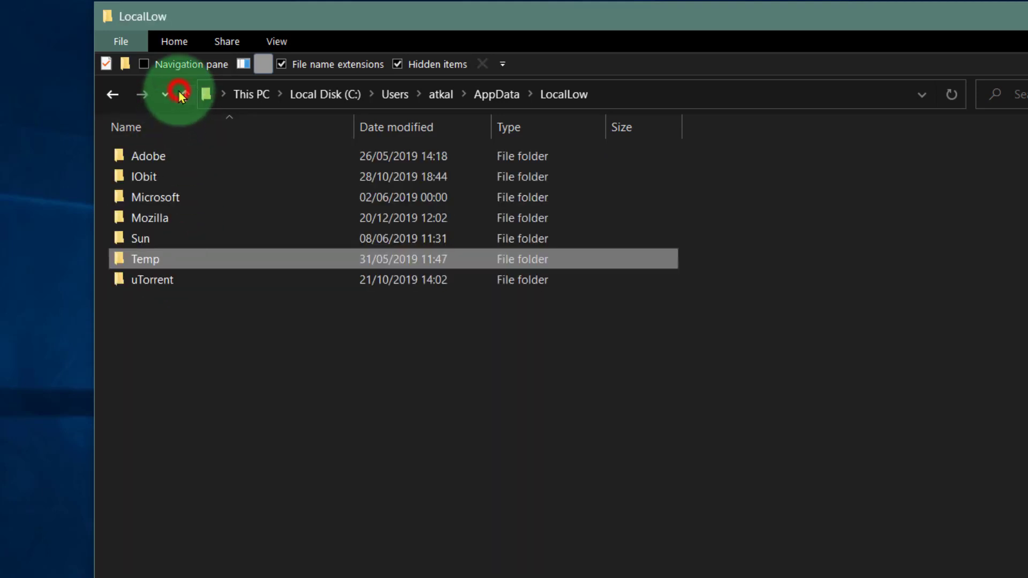
pyautogui.click(183, 94)
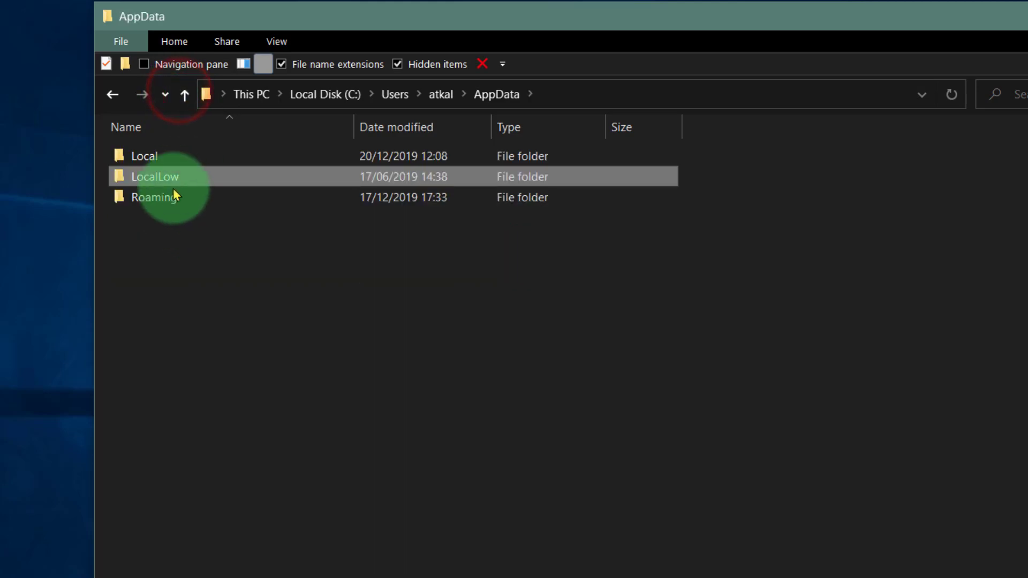
# Inspect the Hitachi Software Engineering folder and its morpheus subfolder in AppData\Roaming, and delete the Hitachi Software Engineering folder.
pyautogui.doubleClick(173, 195)
pyautogui.scroll(-3, 171, 331)
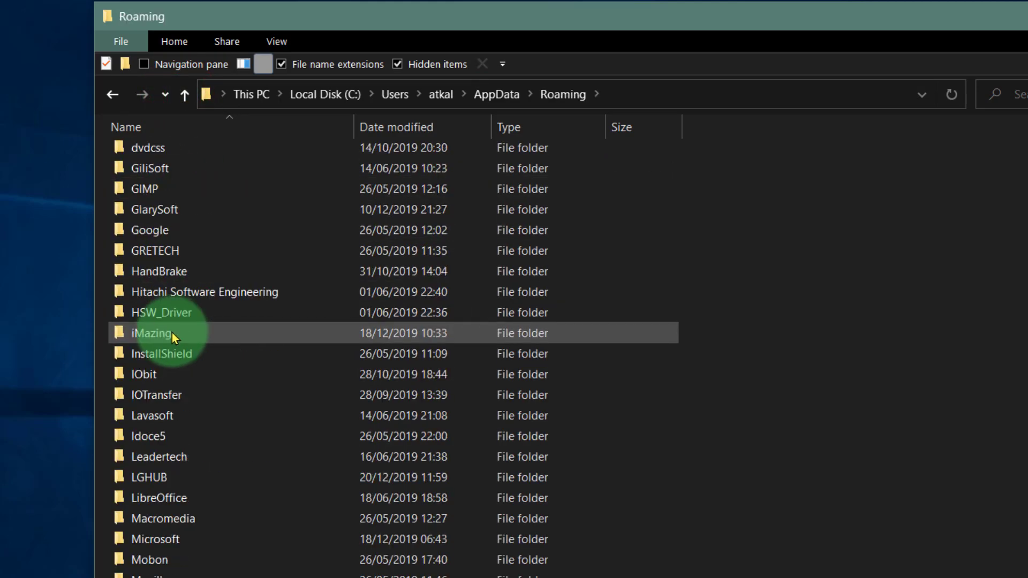
pyautogui.click(208, 292)
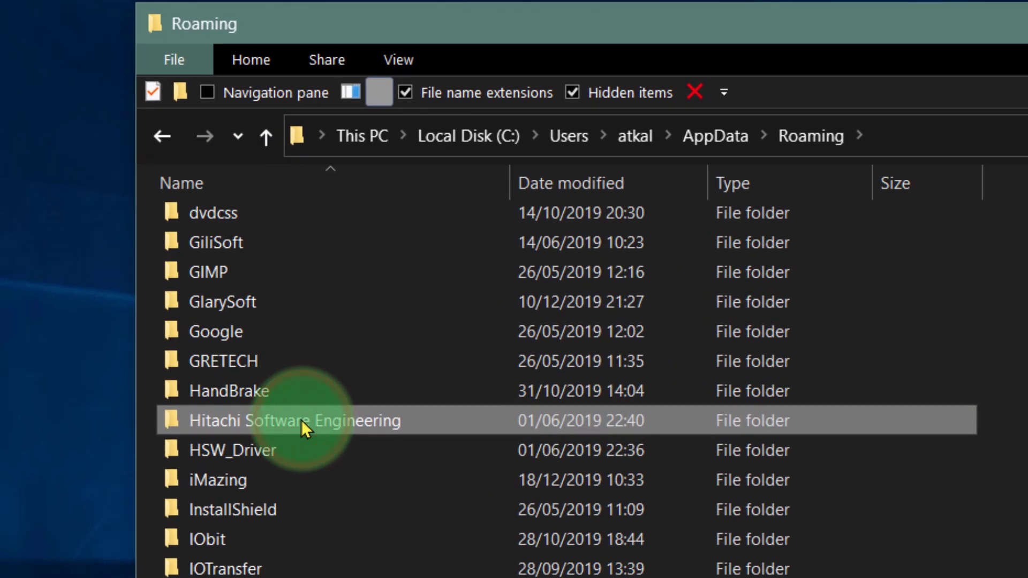
pyautogui.doubleClick(308, 416)
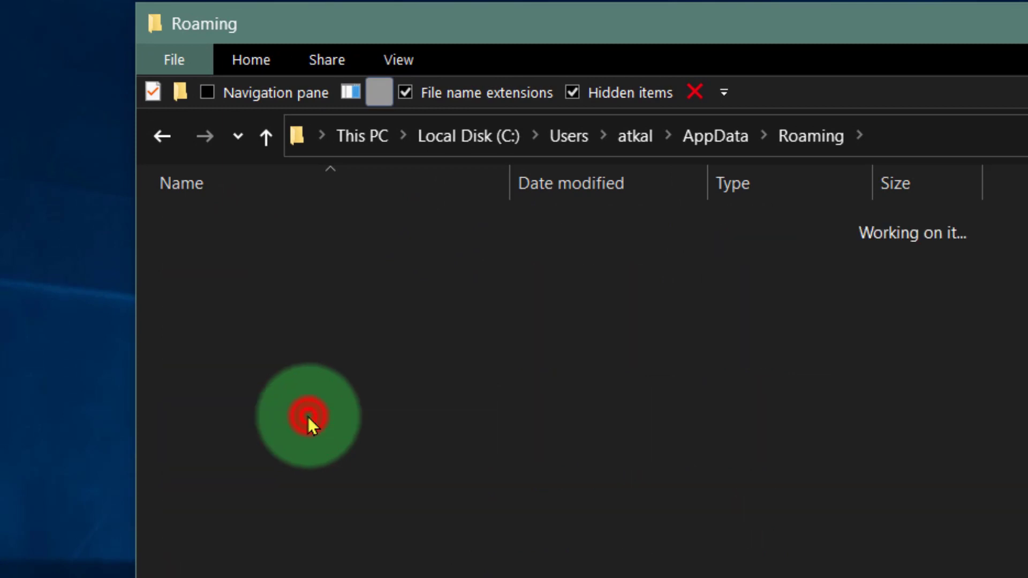
pyautogui.doubleClick(265, 226)
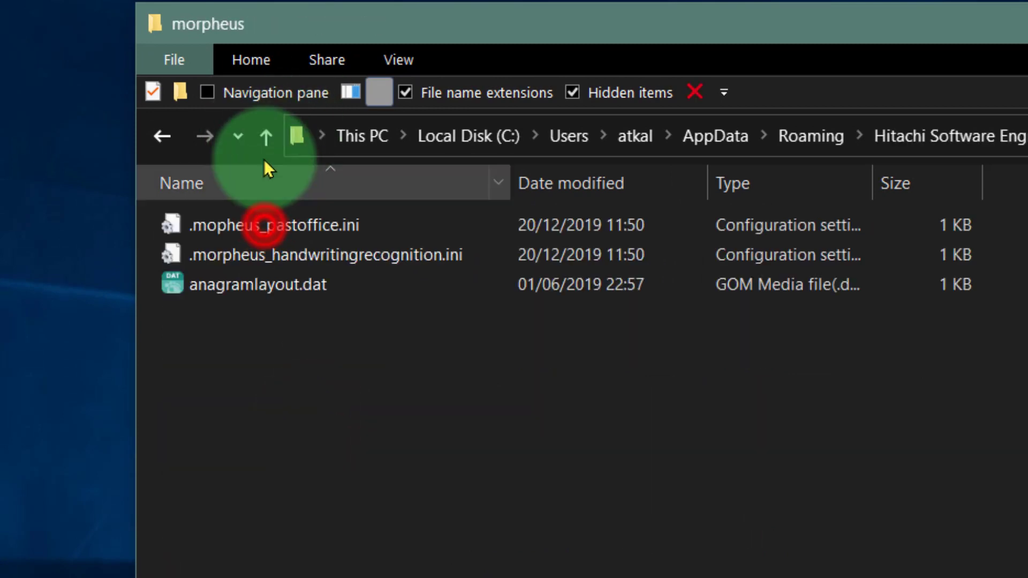
pyautogui.click(265, 140)
pyautogui.doubleClick(266, 223)
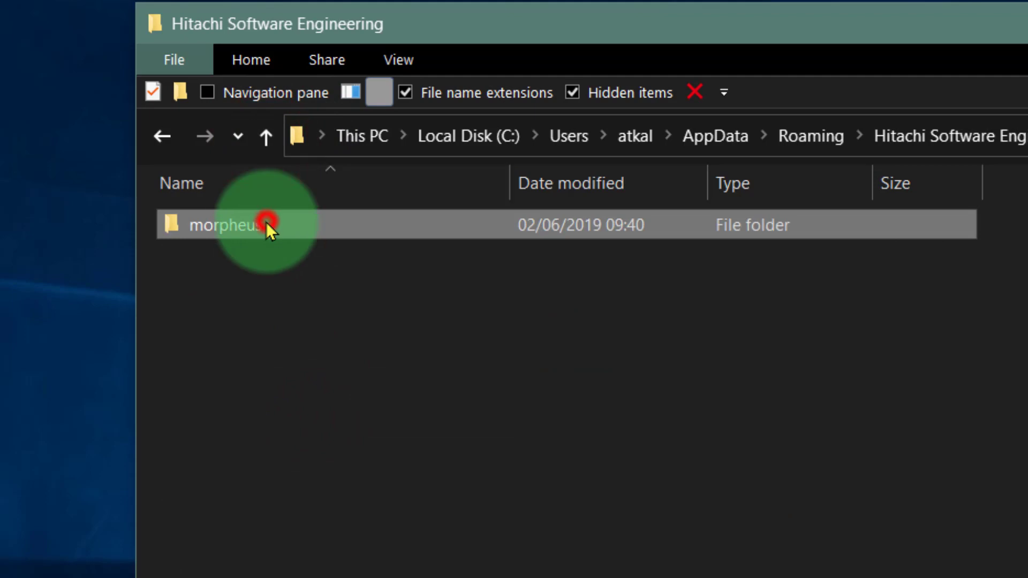
pyautogui.click(256, 143)
pyautogui.click(256, 143)
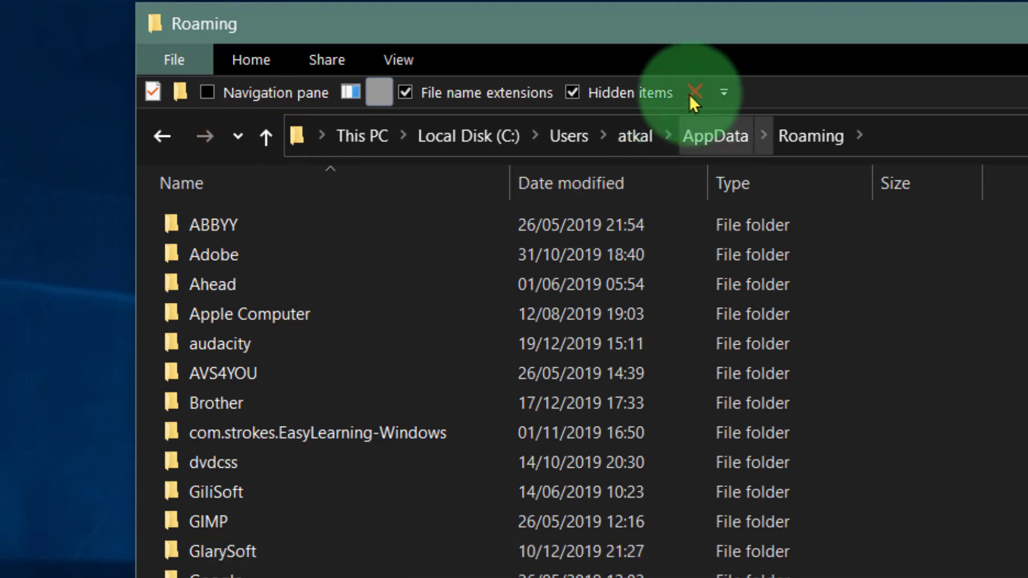
pyautogui.click(691, 88)
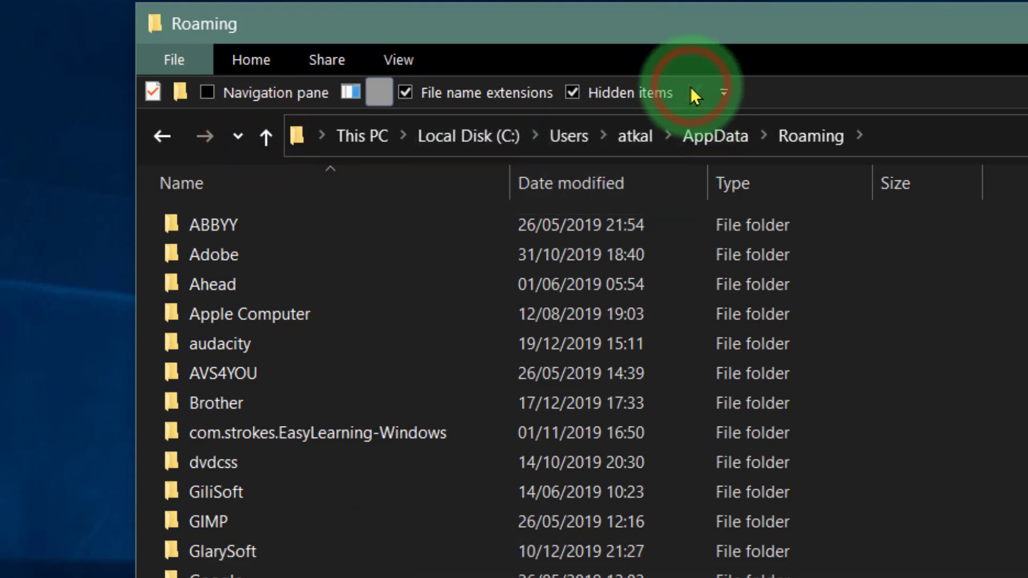
# Look through the remaining AppData\Roaming folders for other StarBoard or Hitachi leftovers.
pyautogui.scroll(-4, 177, 530)
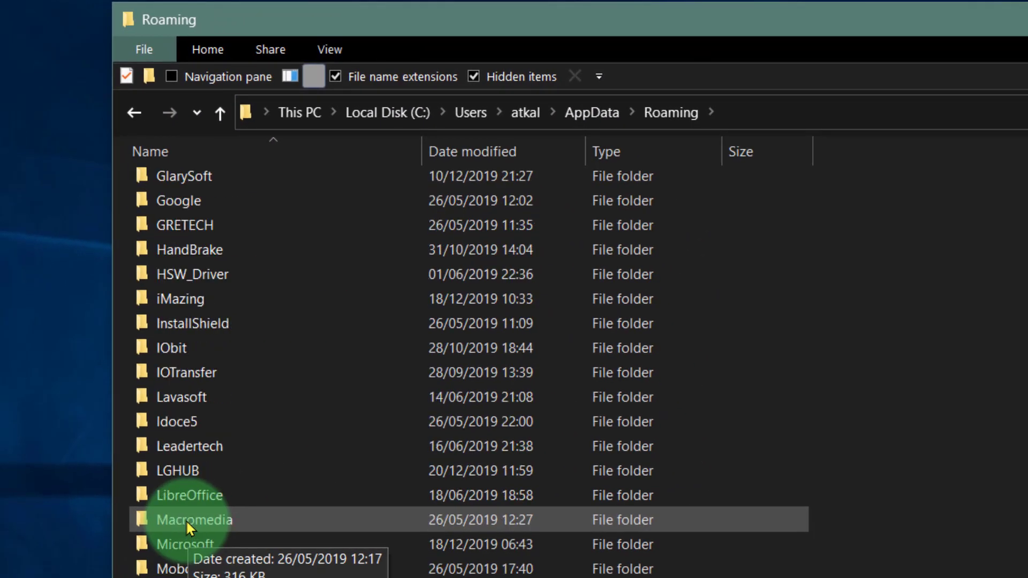
pyautogui.scroll(-6, 186, 522)
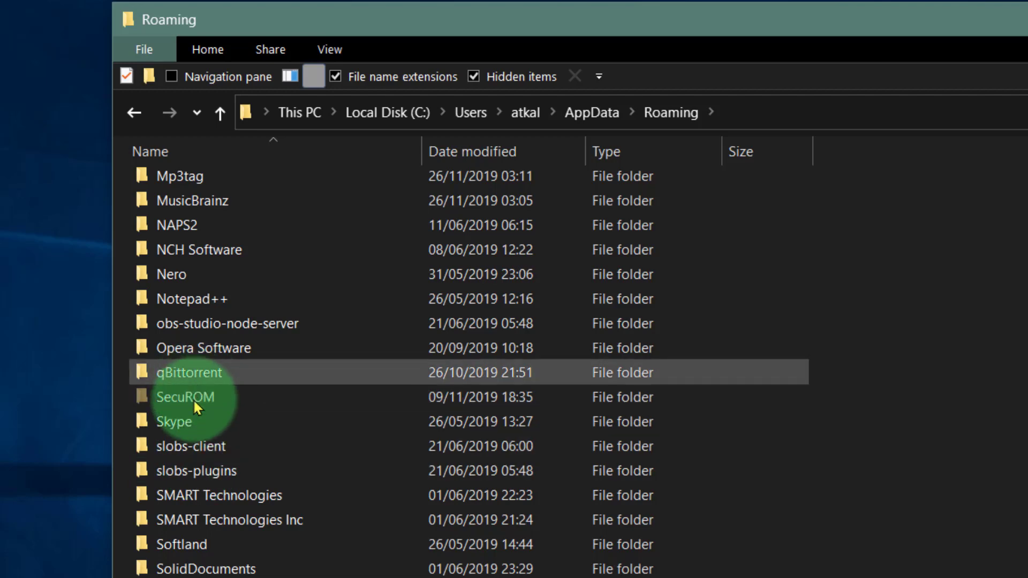
pyautogui.scroll(5, 214, 568)
pyautogui.scroll(5, 220, 572)
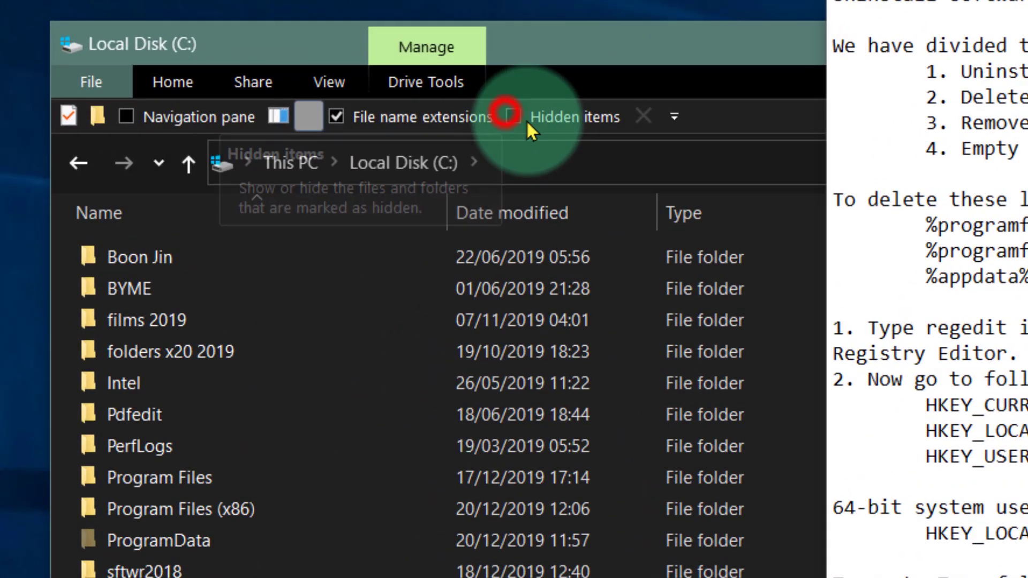
# Show hidden items on Local Disk (C:) and open the ProgramData folder.
pyautogui.click(410, 128)
pyautogui.click(512, 118)
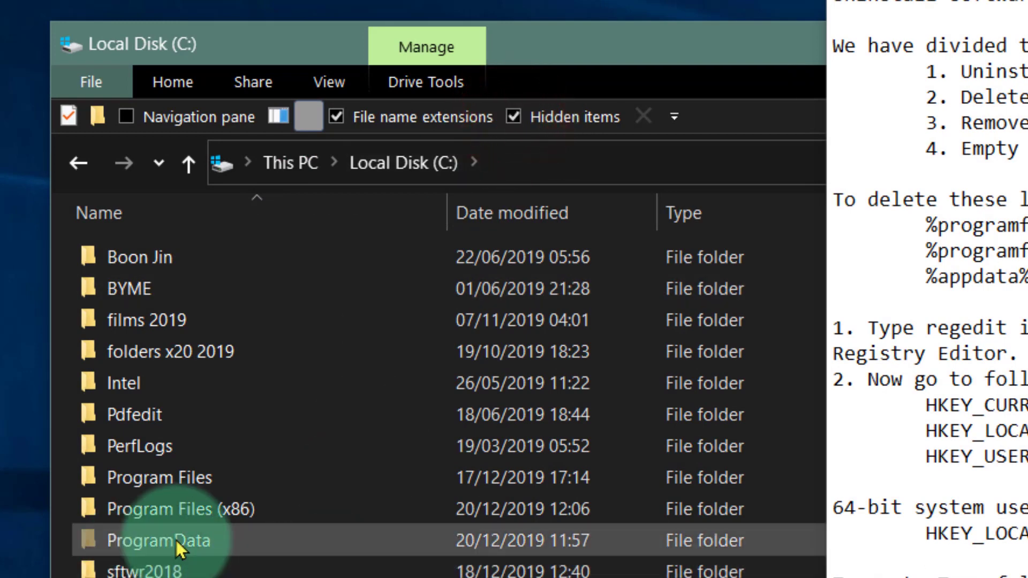
pyautogui.doubleClick(176, 541)
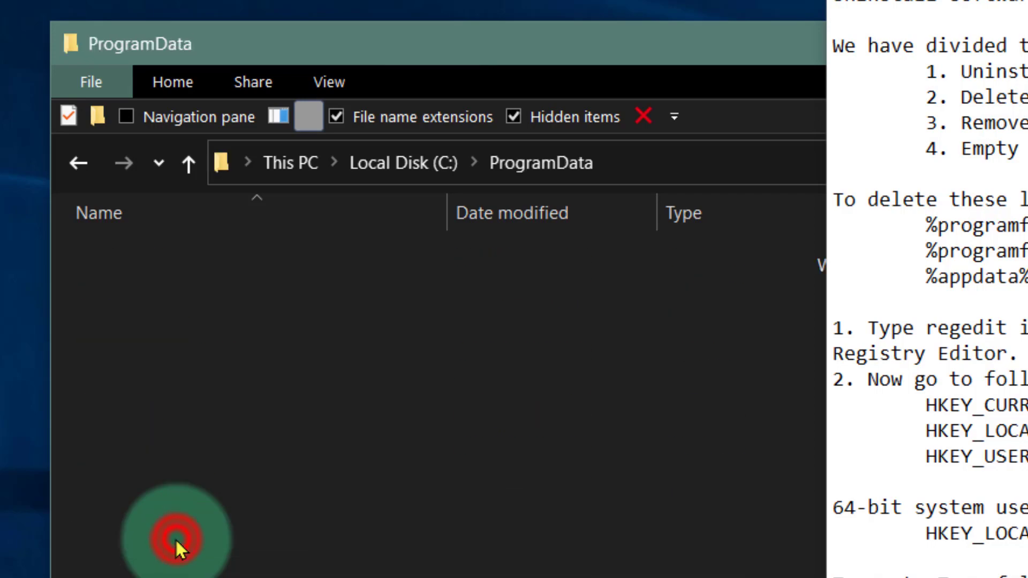
pyautogui.moveTo(425, 46); pyautogui.dragTo(323, 10)
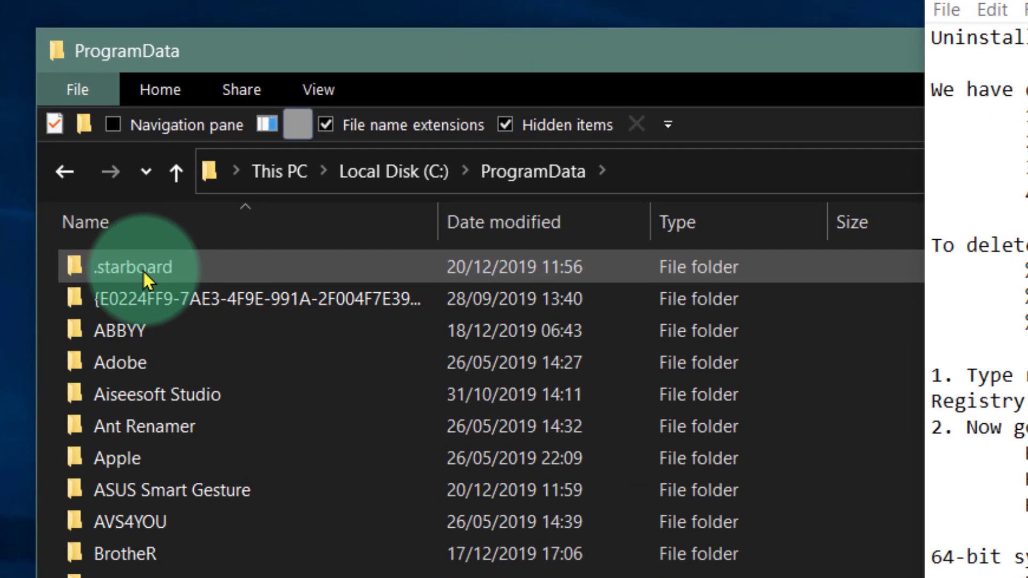
# Look inside the .starboard folder in ProgramData and delete that folder.
pyautogui.doubleClick(109, 252)
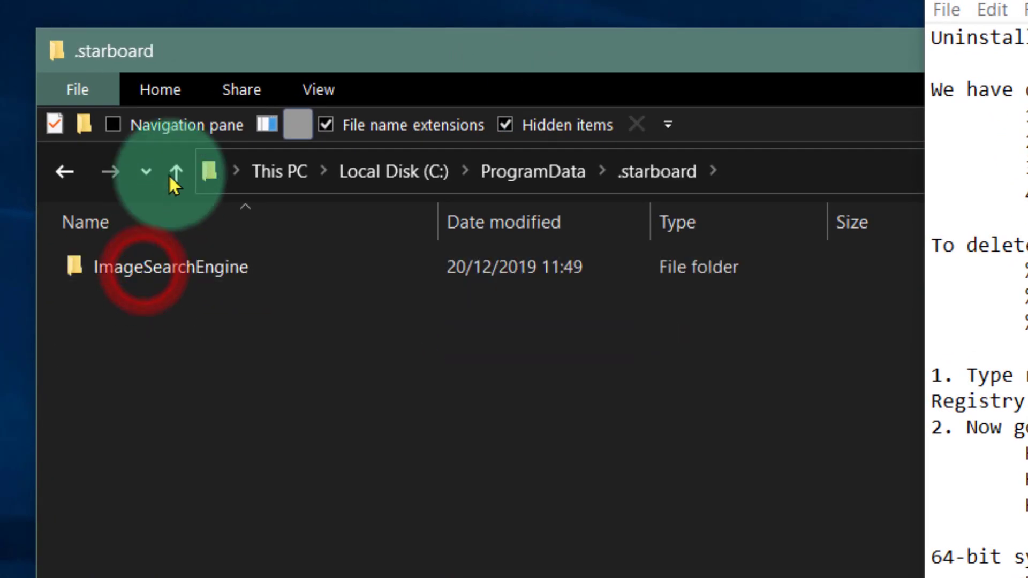
pyautogui.click(139, 155)
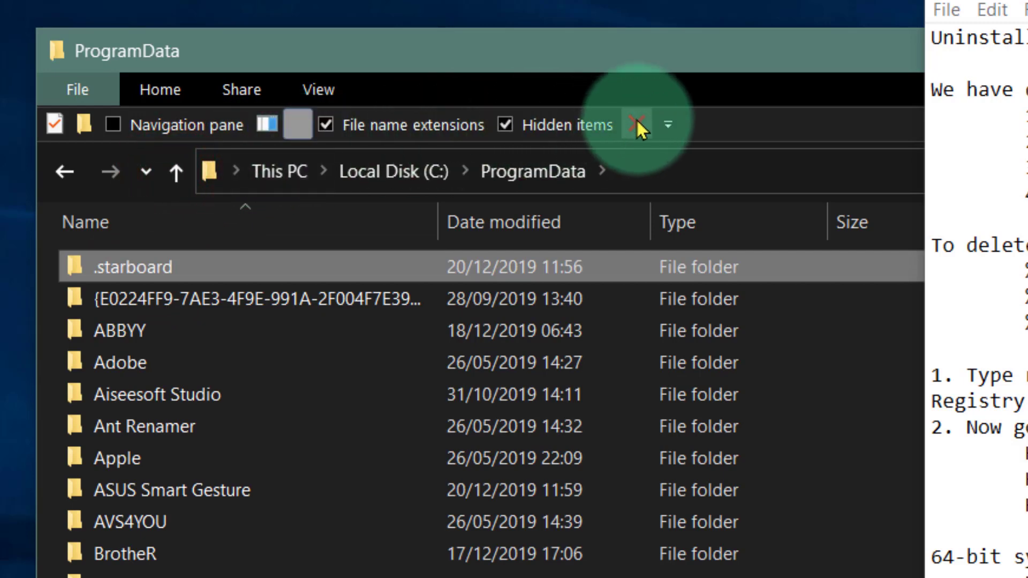
pyautogui.click(638, 119)
pyautogui.click(760, 369)
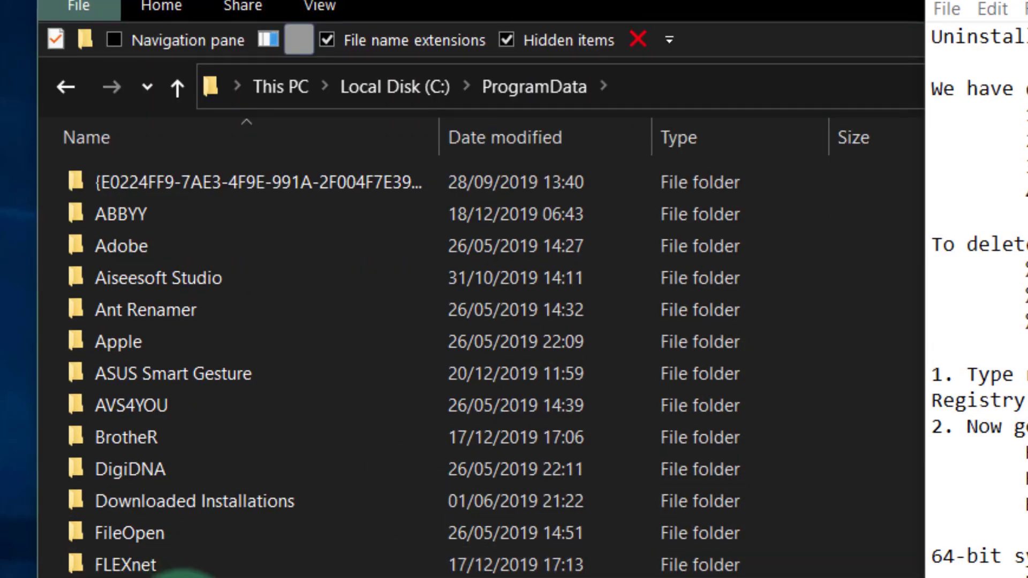
# Try to delete the HitachiSoft folder from ProgramData with administrator permission.
pyautogui.click(161, 446)
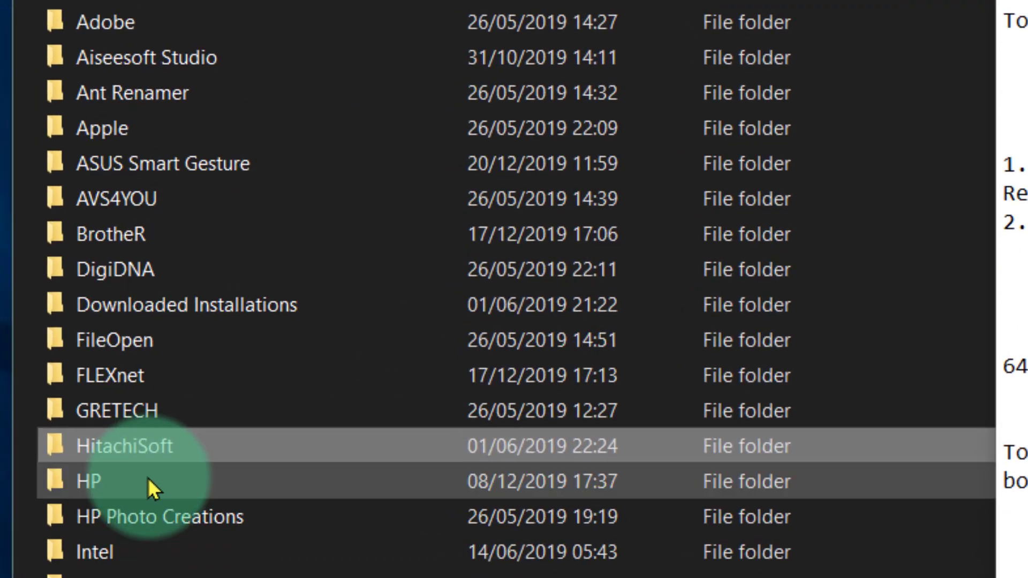
pyautogui.click(155, 515)
pyautogui.click(138, 305)
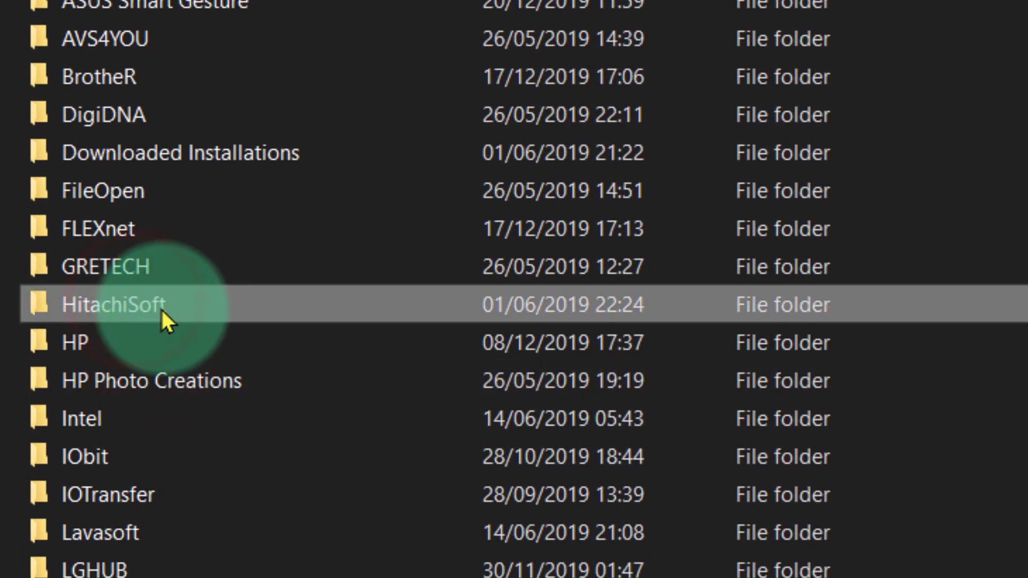
pyautogui.moveTo(160, 310)
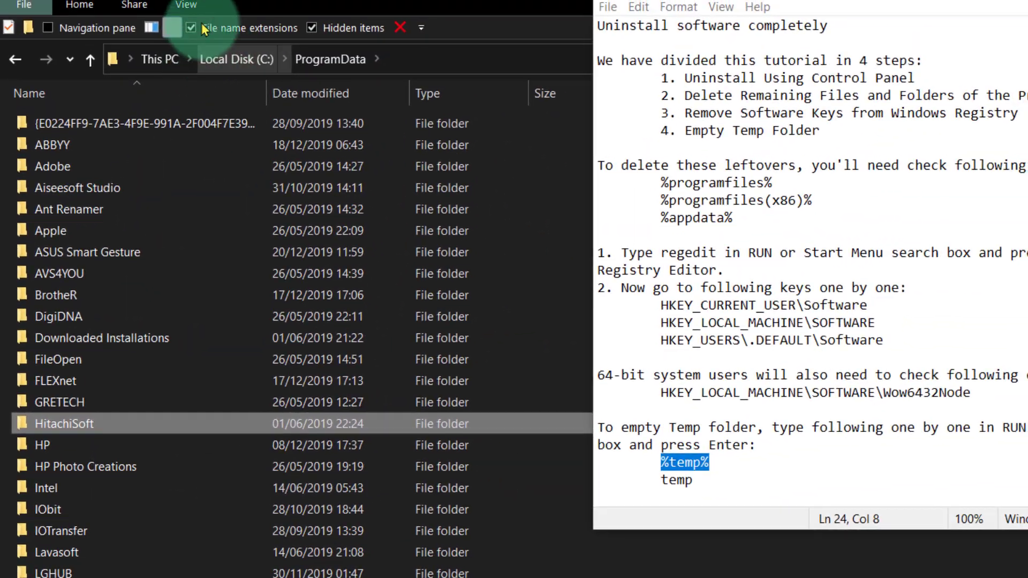
pyautogui.click(402, 27)
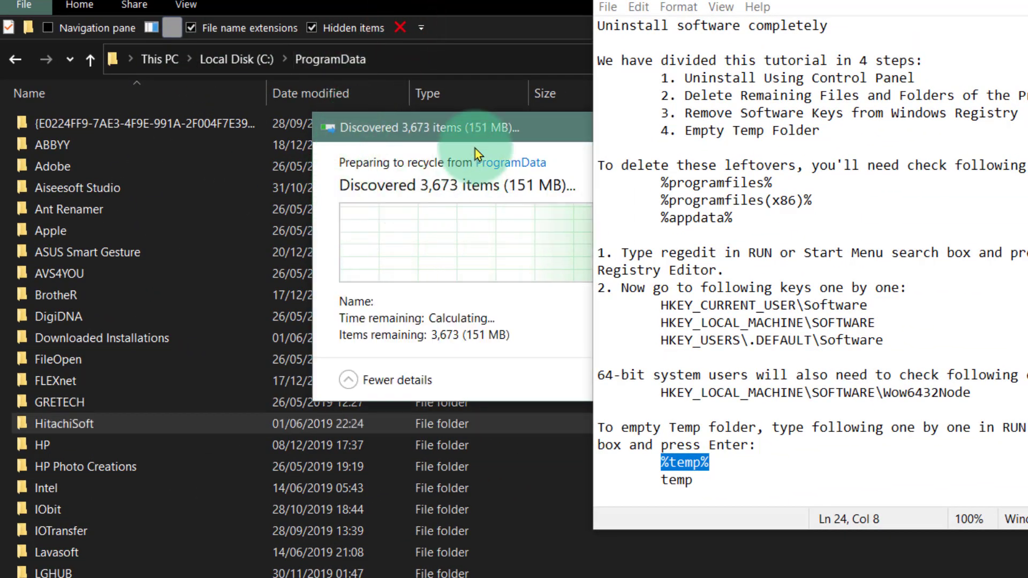
pyautogui.moveTo(483, 138); pyautogui.dragTo(244, 153)
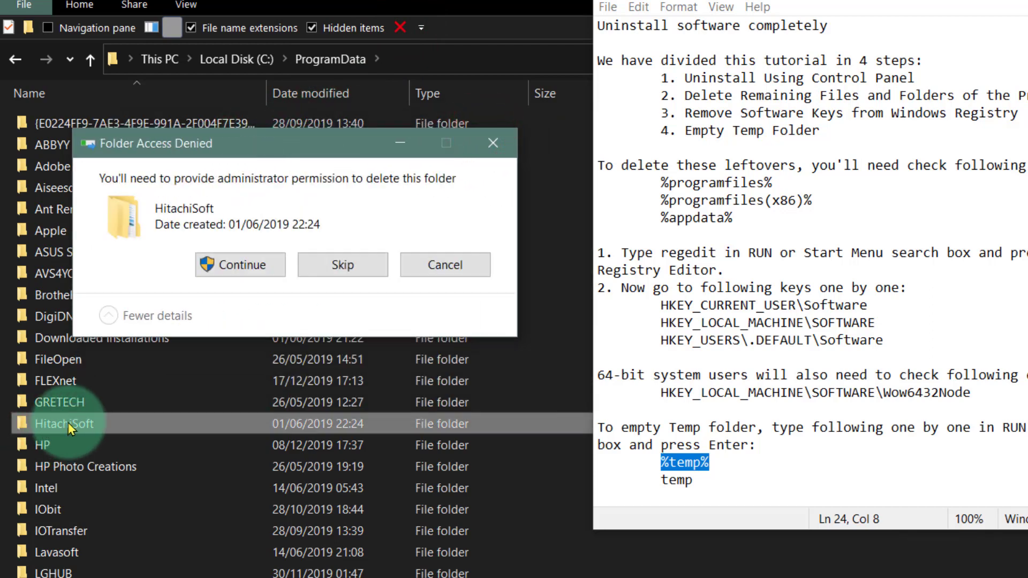
pyautogui.click(240, 265)
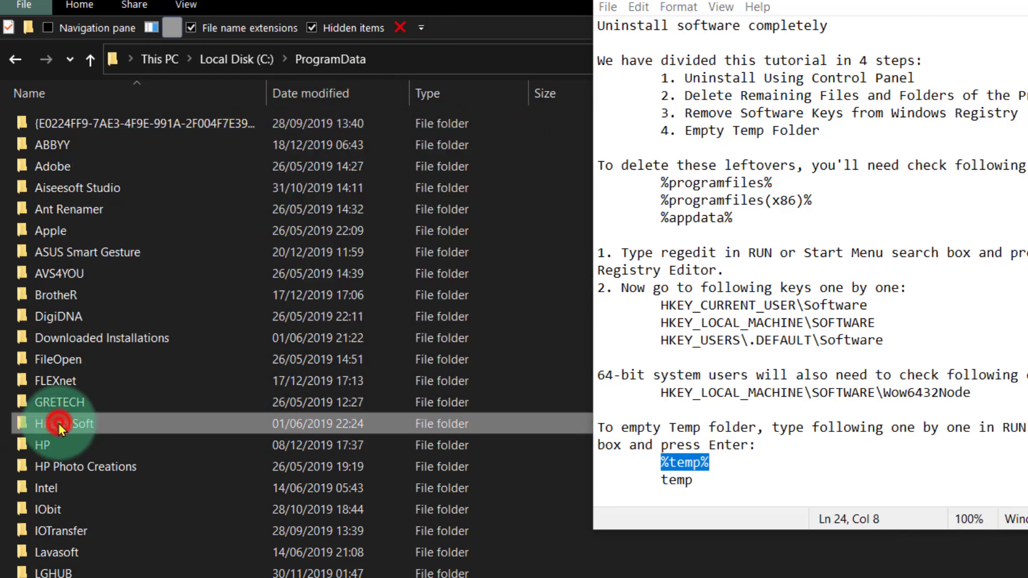
# Look inside HitachiSoft and its StarBoard subfolder, and delete the HitachiSoft folder from ProgramData with administrator permission.
pyautogui.doubleClick(59, 423)
pyautogui.doubleClick(65, 126)
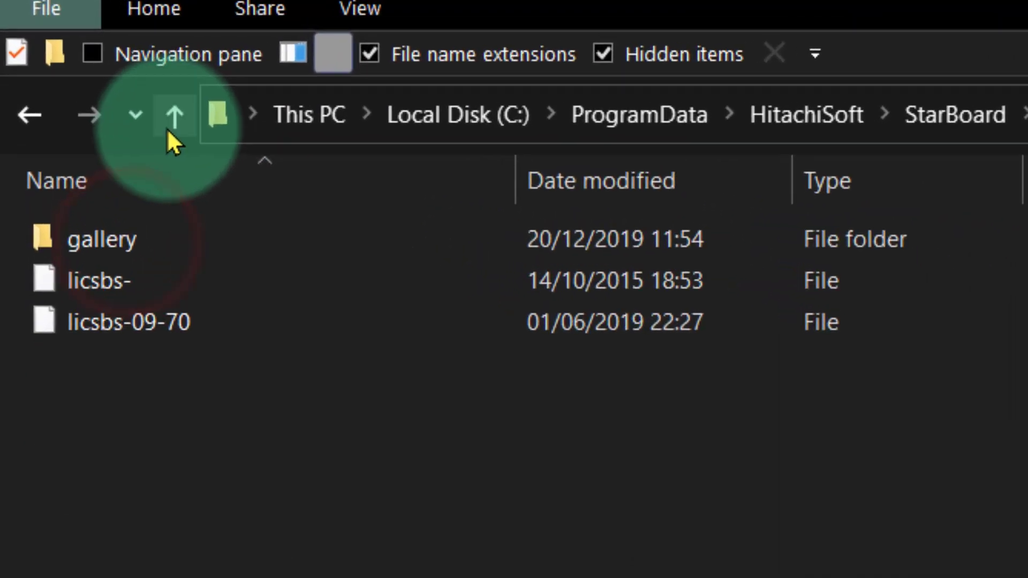
pyautogui.click(175, 114)
pyautogui.click(175, 114)
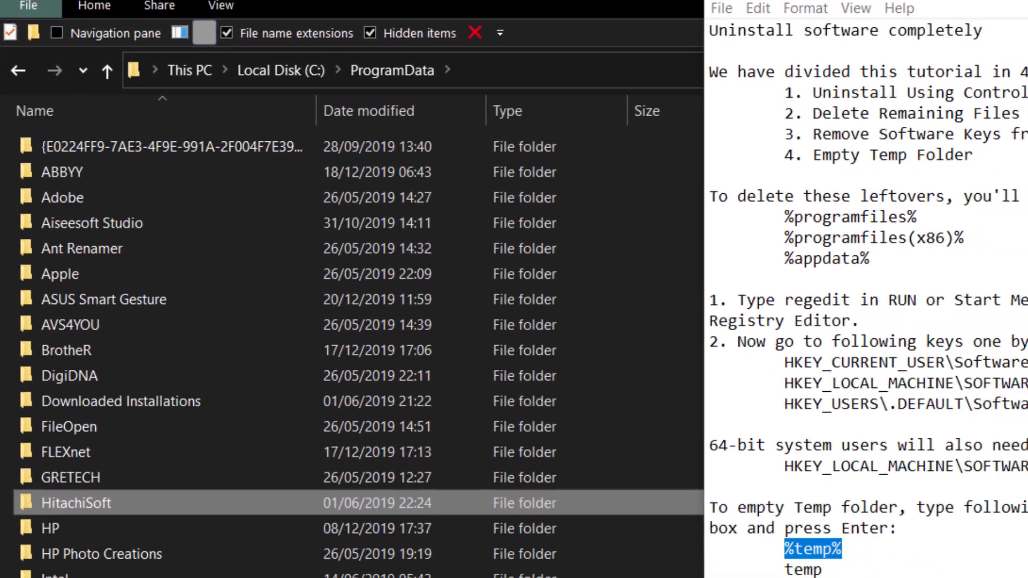
pyautogui.press('Delete')
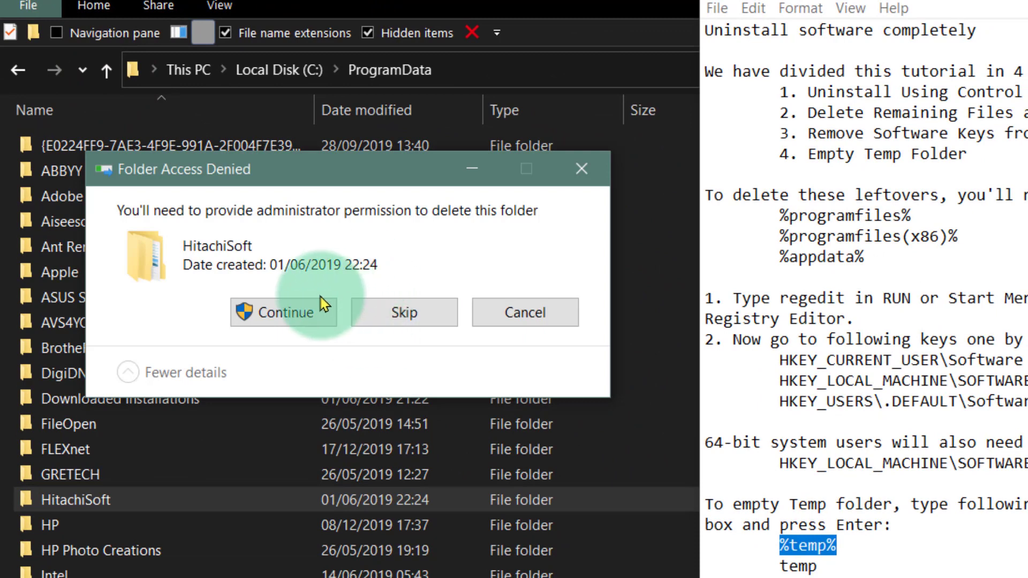
pyautogui.click(300, 321)
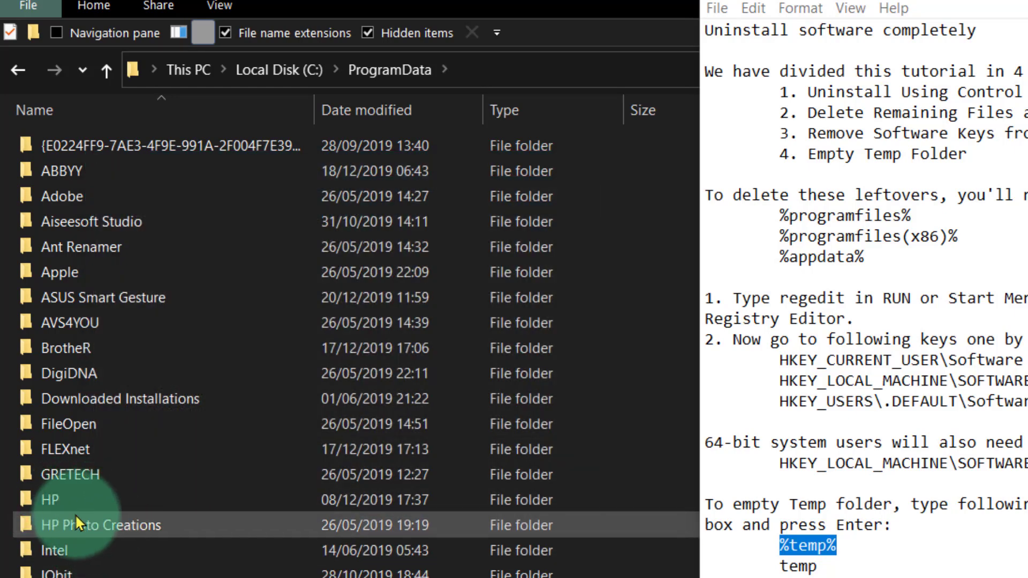
# Look through the remaining ProgramData folders and search Windows for Hitachi leftovers.
pyautogui.scroll(-6, 136, 568)
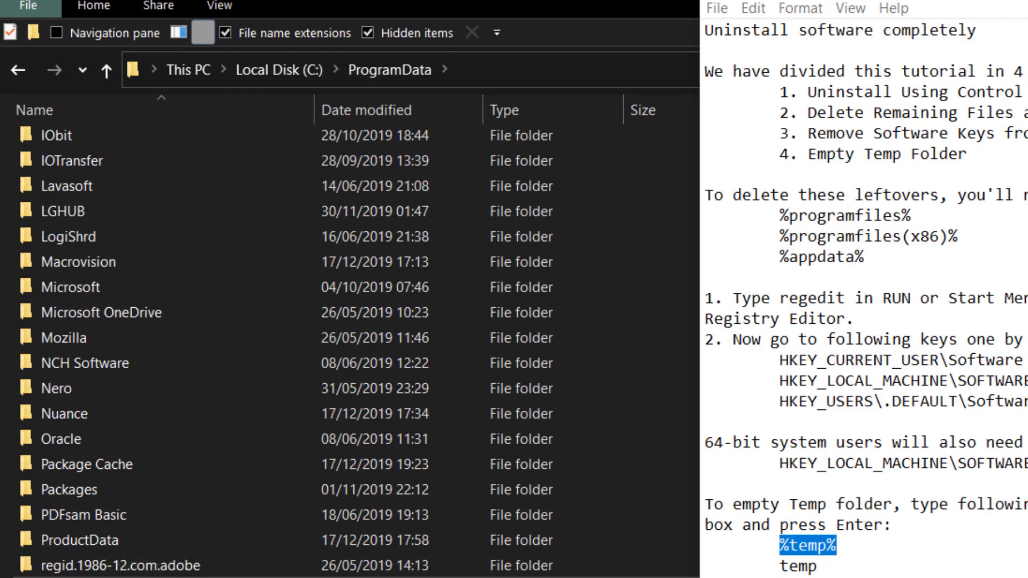
pyautogui.scroll(-3, 137, 568)
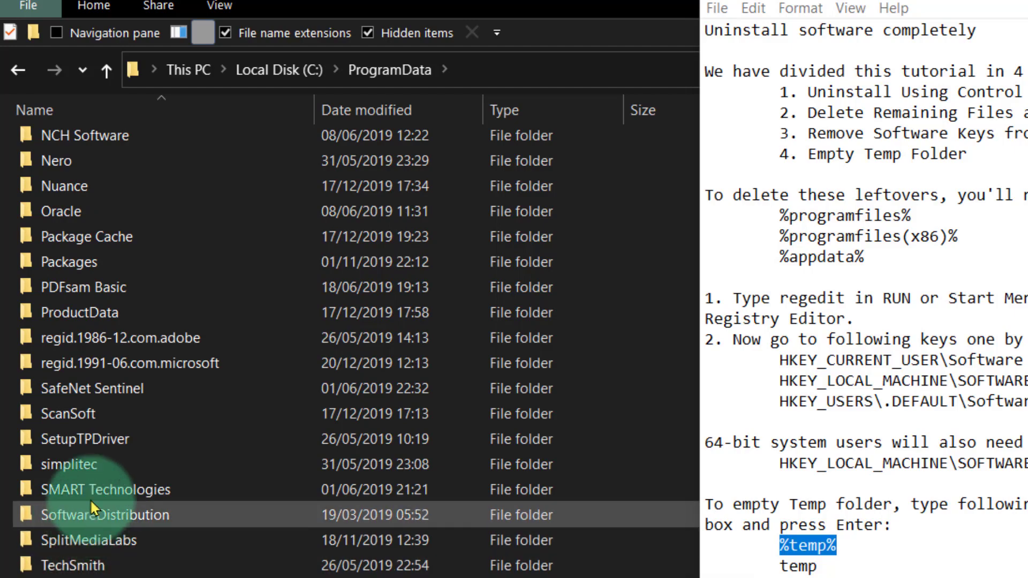
pyautogui.scroll(9, 131, 443)
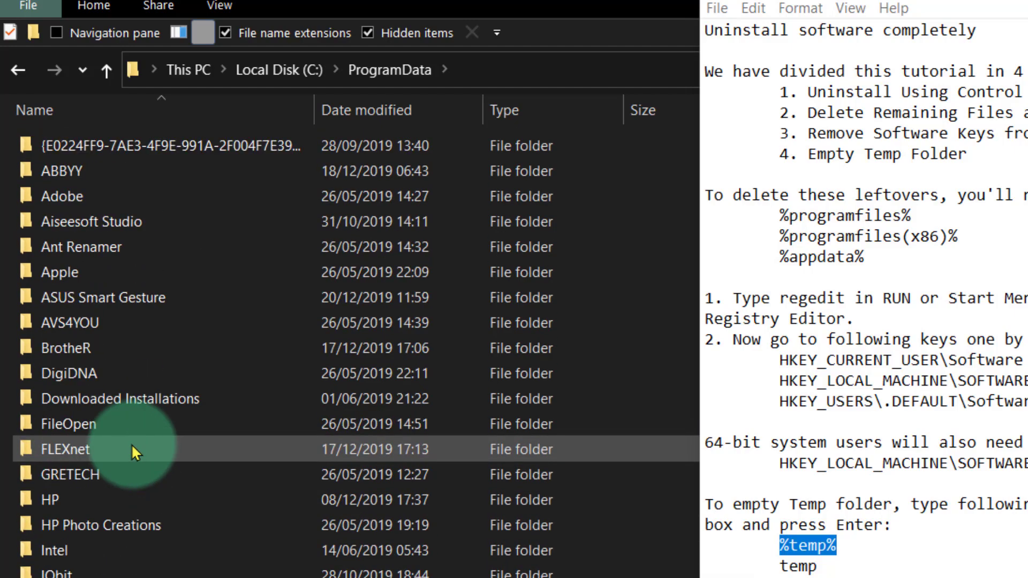
pyautogui.moveTo(486, 0); pyautogui.dragTo(0, 81)
pyautogui.moveTo(361, 75); pyautogui.dragTo(196, 77)
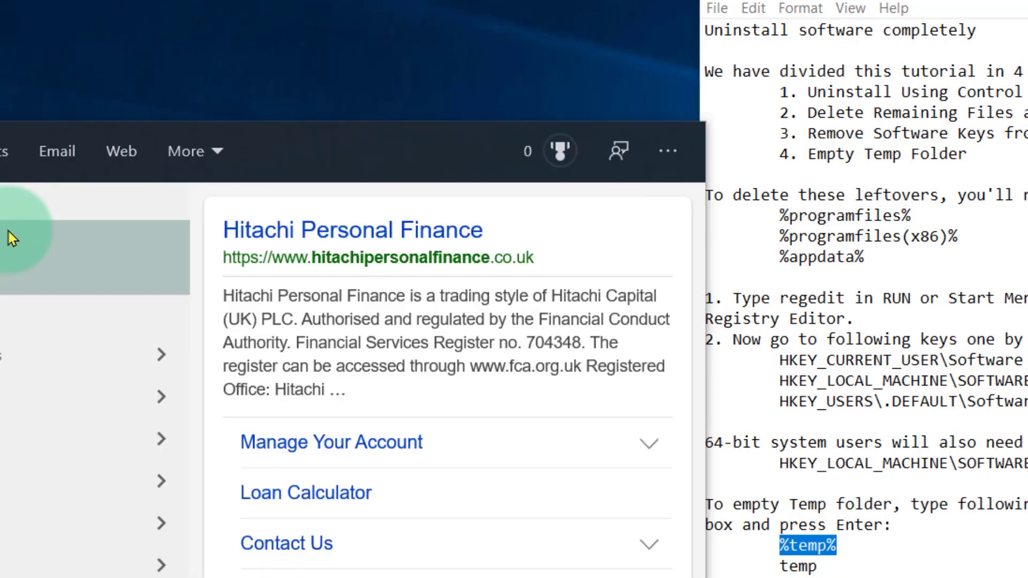
pyautogui.click(128, 140)
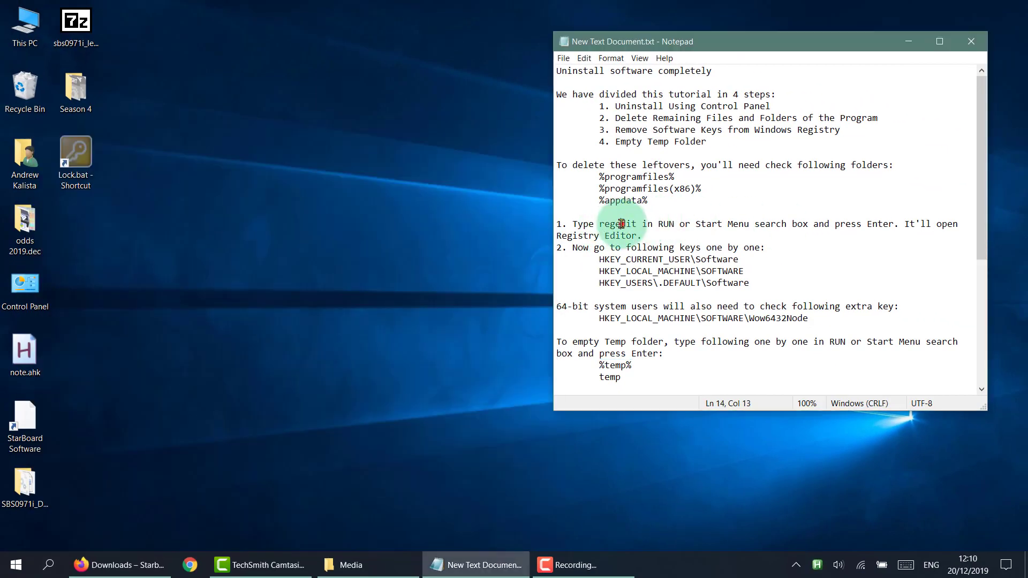
# Copy the word regedit from the notes, search Windows for it, open Registry Editor and place its window beside the notes.
pyautogui.doubleClick(621, 223)
pyautogui.hotkey('ctrl', 'c')
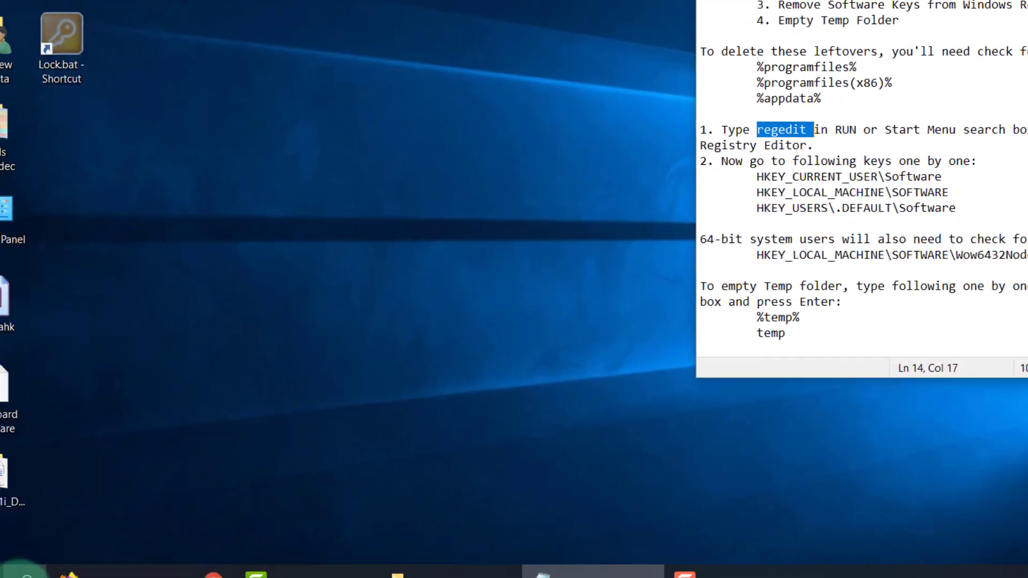
pyautogui.click(58, 565)
pyautogui.hotkey('ctrl', 'v')
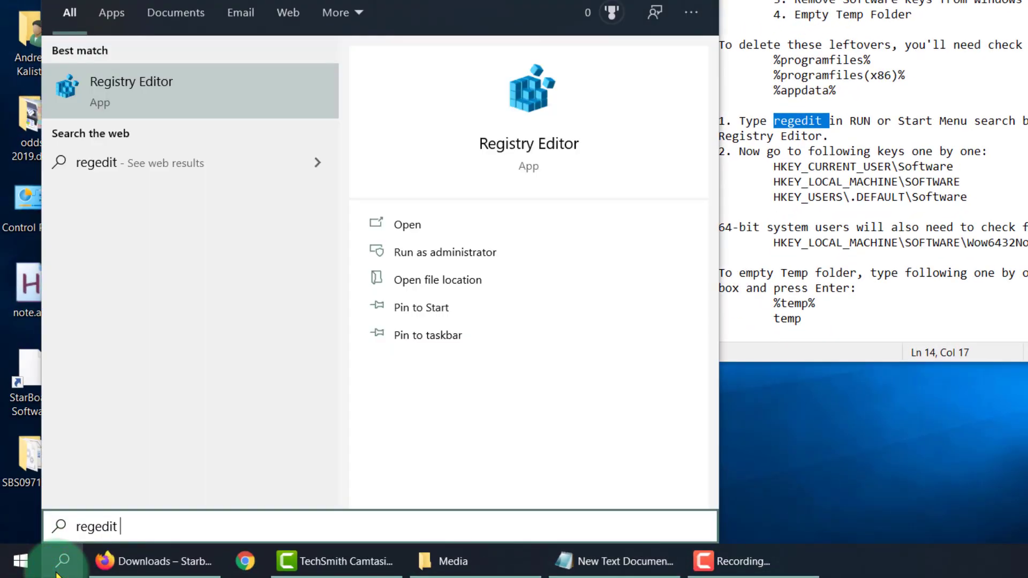
pyautogui.click(154, 101)
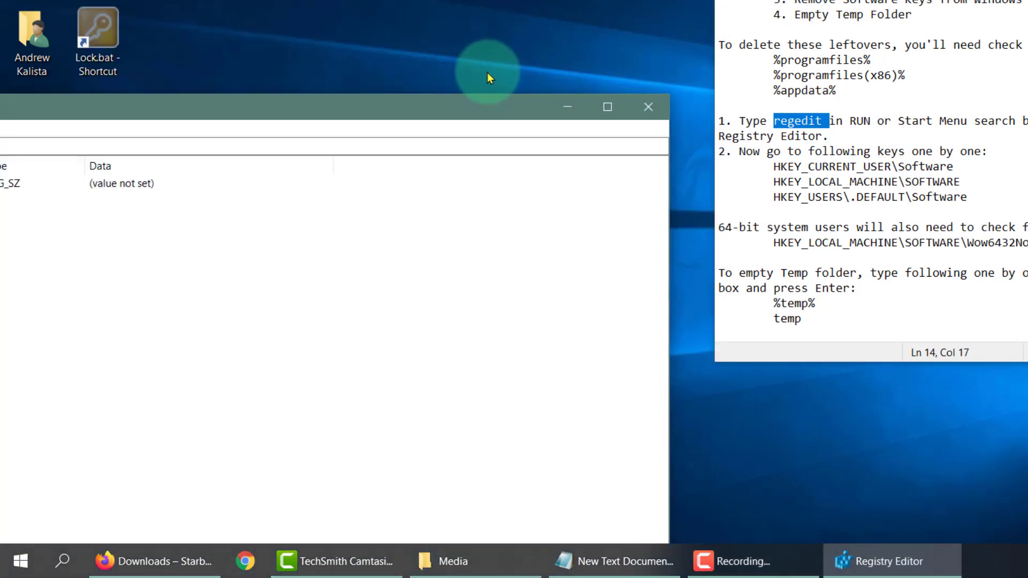
pyautogui.moveTo(372, 102); pyautogui.dragTo(773, 0)
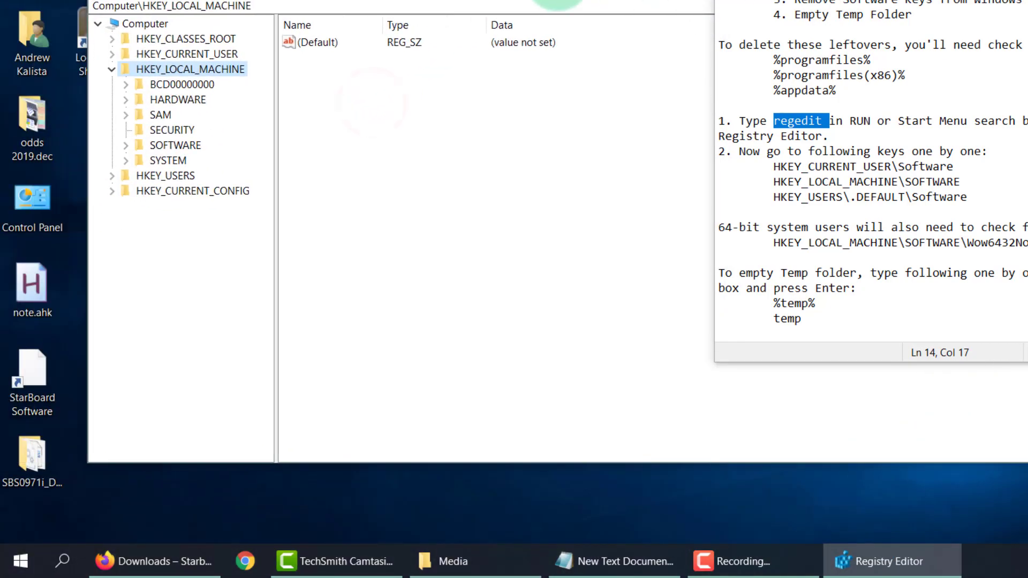
pyautogui.moveTo(557, 0); pyautogui.dragTo(626, 0)
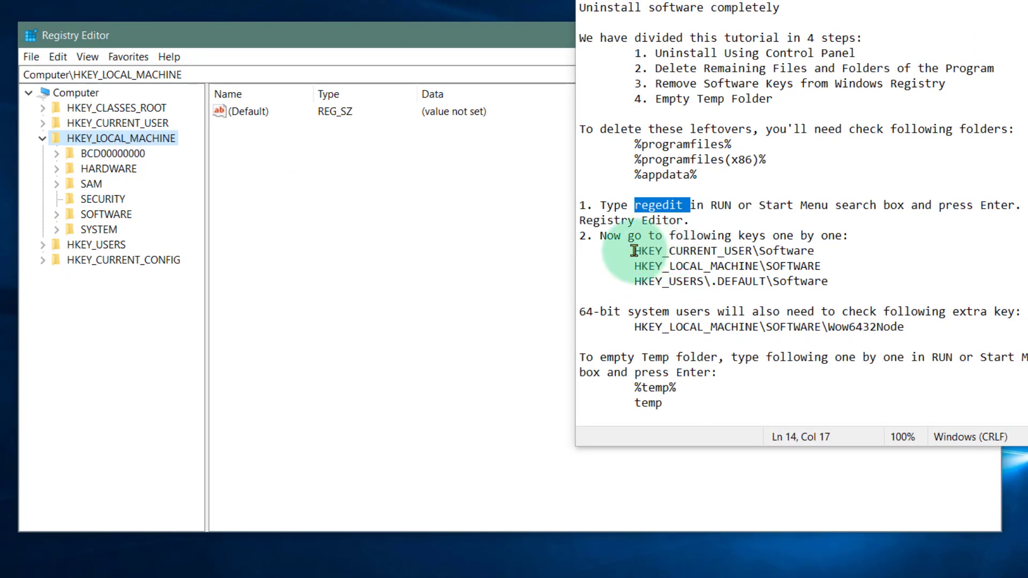
# Look through the subkeys of HKEY_CURRENT_USER\Software for Hitachi or StarBoard leftovers.
pyautogui.moveTo(634, 250); pyautogui.dragTo(829, 276)
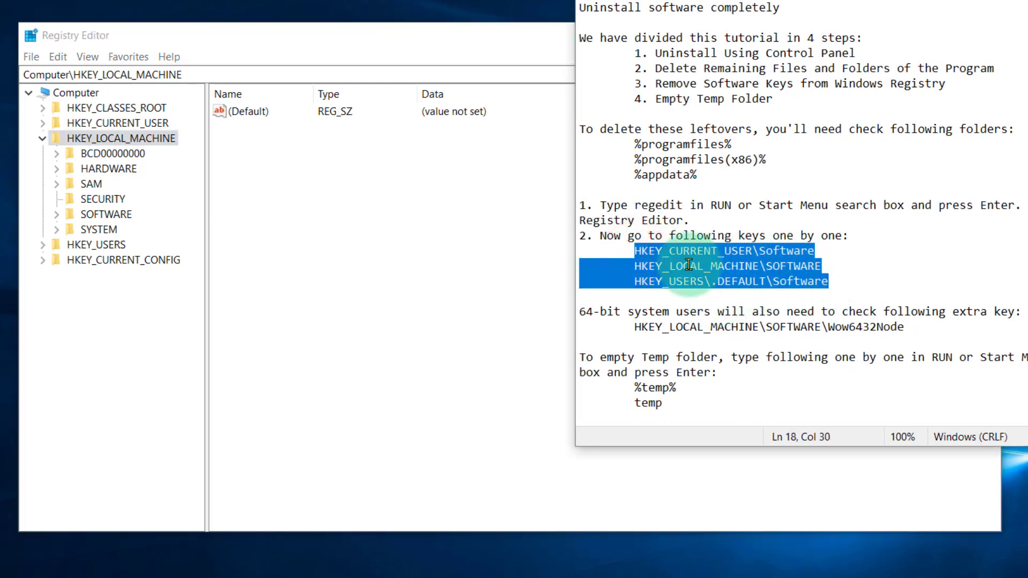
pyautogui.click(43, 138)
pyautogui.click(44, 123)
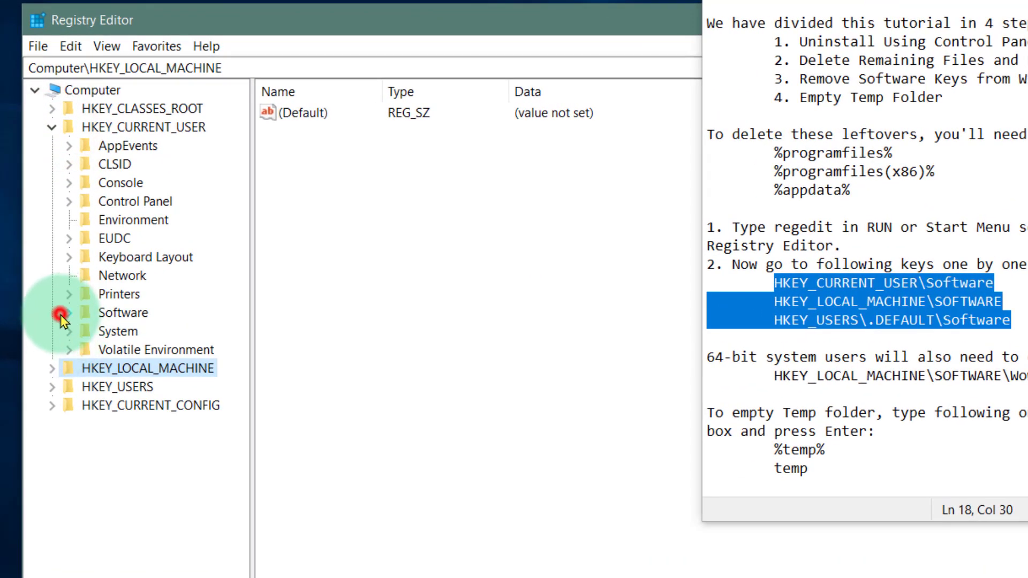
pyautogui.click(66, 314)
pyautogui.scroll(-6, 161, 343)
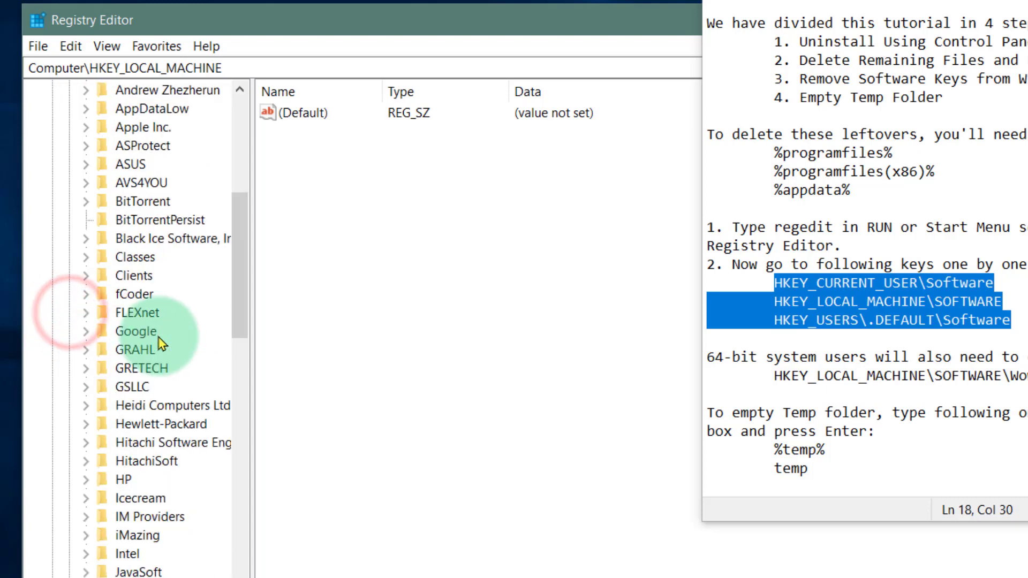
pyautogui.scroll(-3, 160, 343)
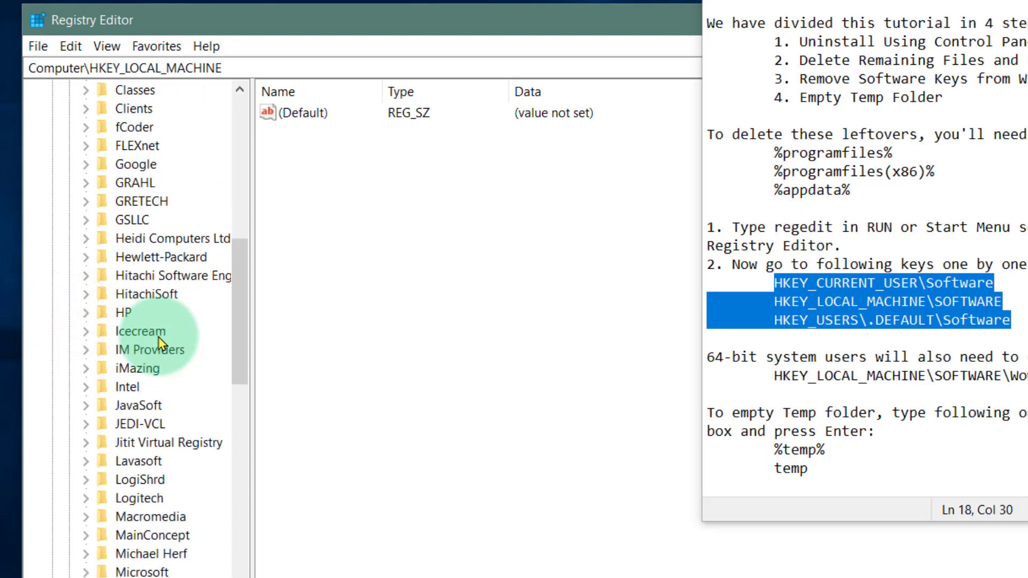
pyautogui.scroll(-11, 159, 364)
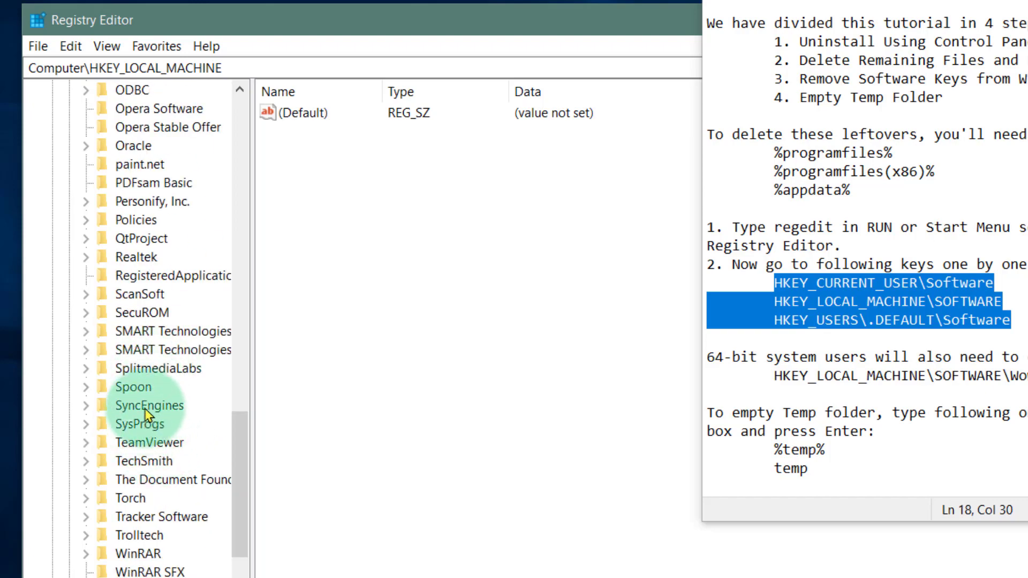
# Delete the Hitachi Software Engineering key and its subkeys from HKEY_CURRENT_USER\Software.
pyautogui.scroll(13, 146, 396)
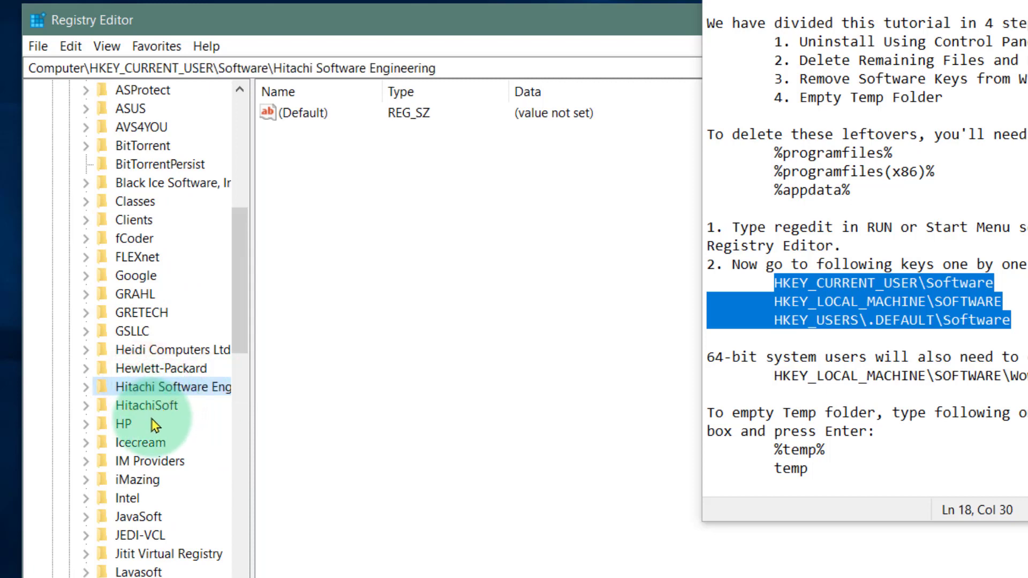
pyautogui.click(146, 386)
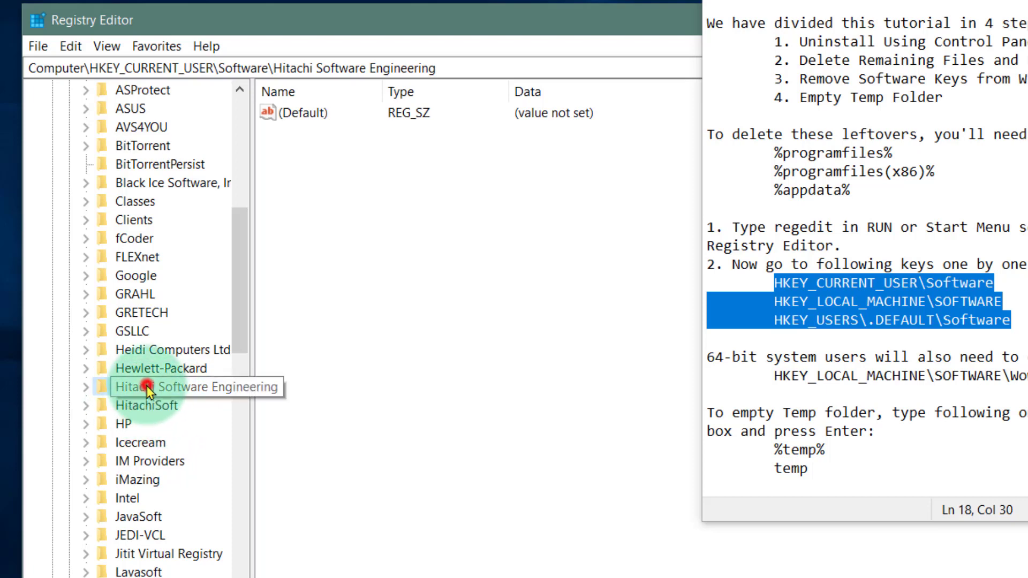
pyautogui.rightClick(145, 387)
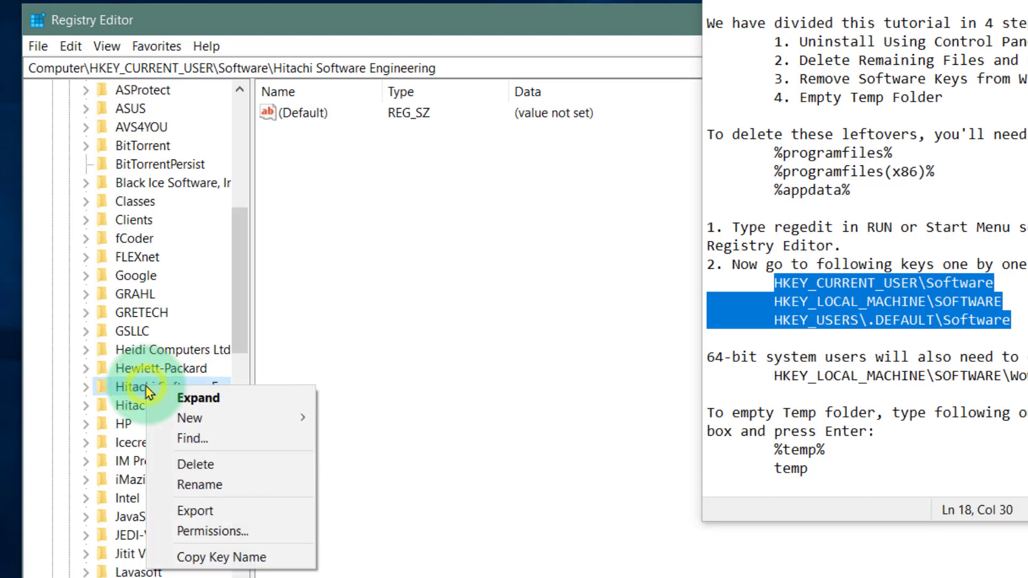
pyautogui.click(206, 464)
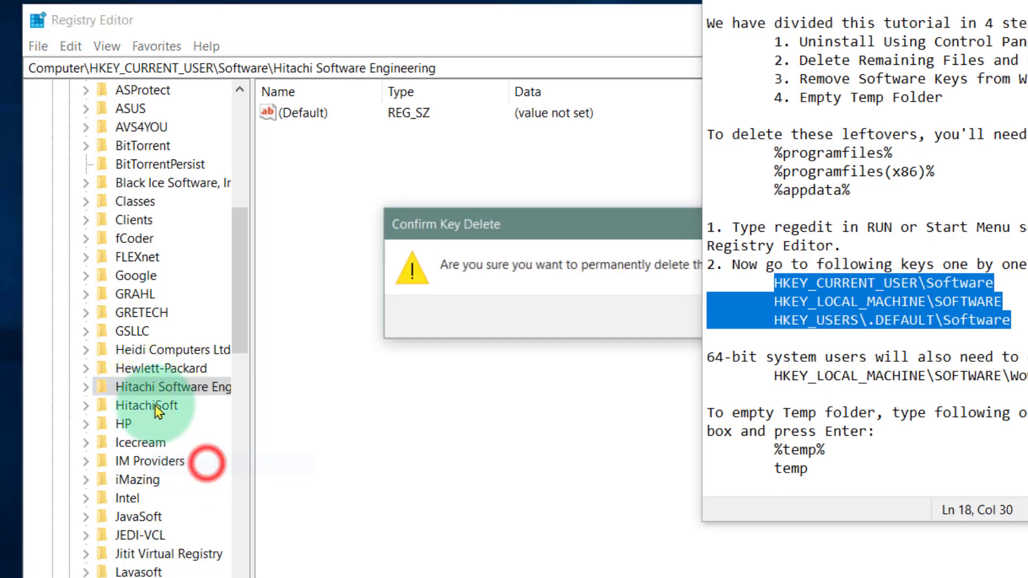
pyautogui.moveTo(578, 223); pyautogui.dragTo(299, 138)
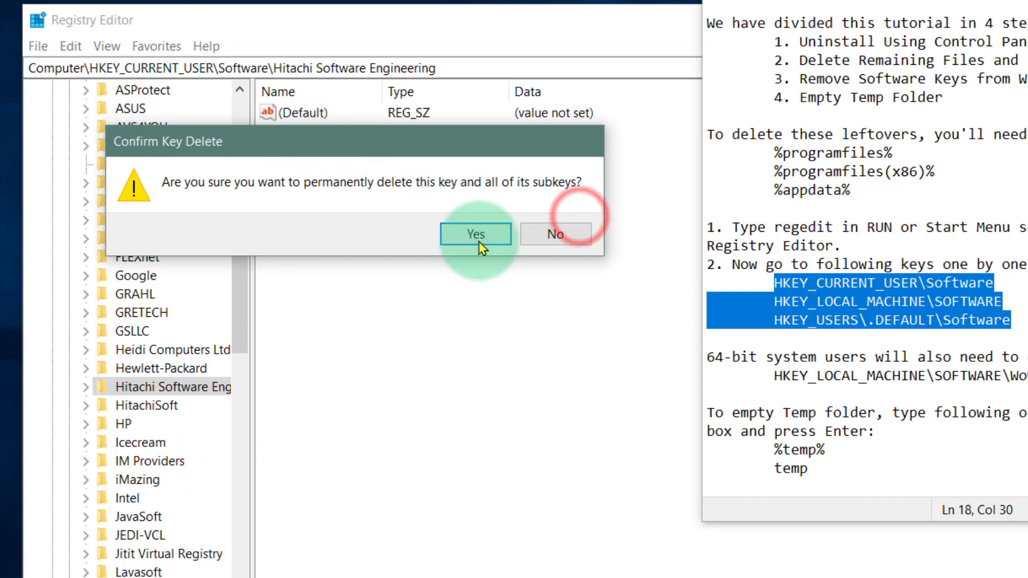
pyautogui.click(476, 238)
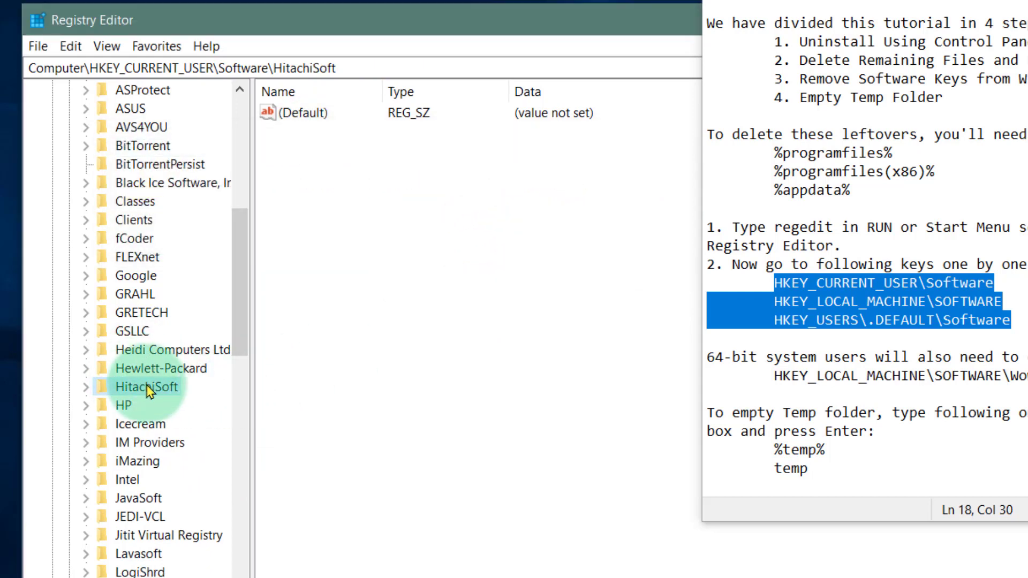
# Delete the HitachiSoft key and its subkeys from HKEY_CURRENT_USER\Software.
pyautogui.rightClick(143, 393)
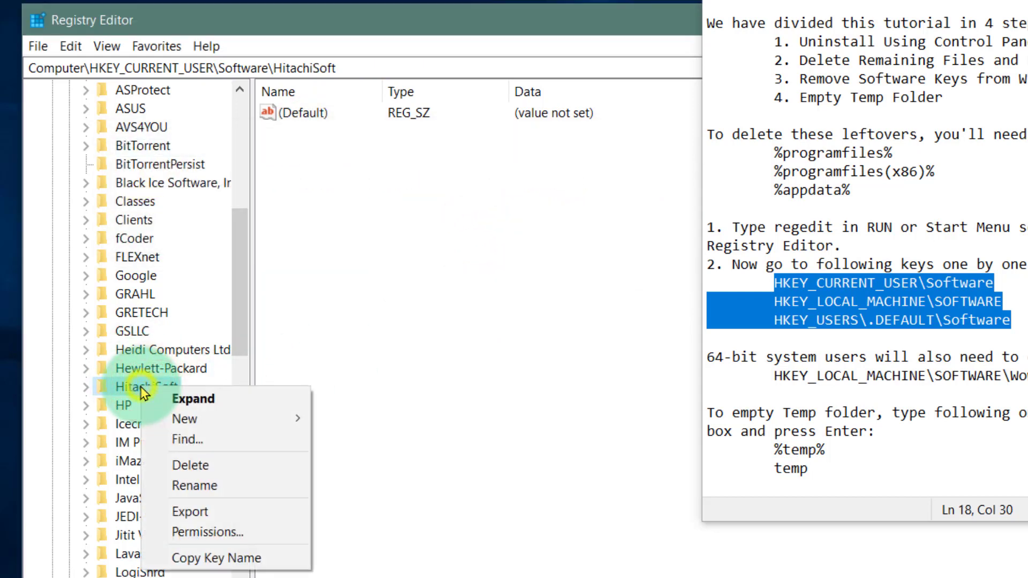
pyautogui.click(206, 464)
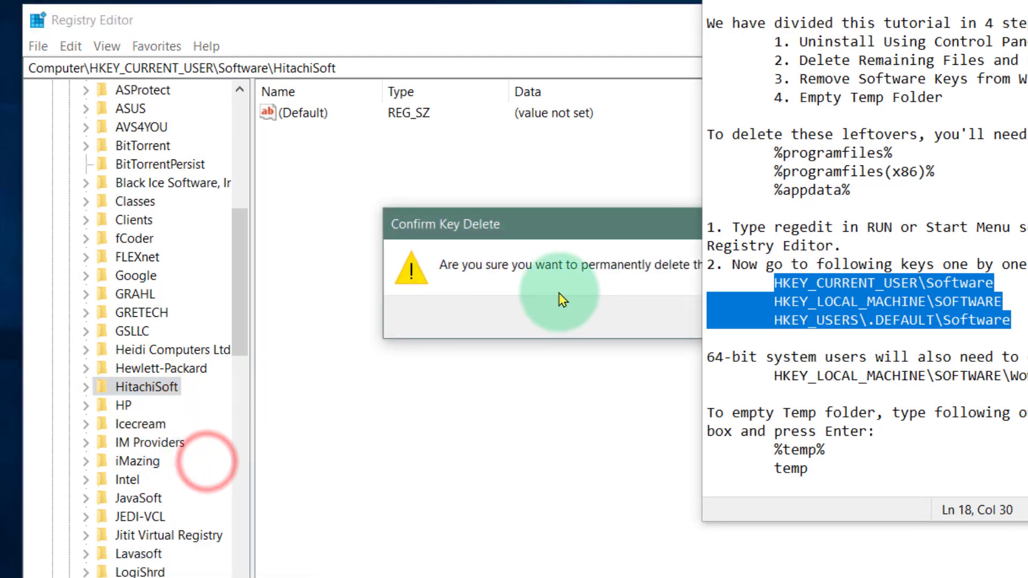
pyautogui.moveTo(578, 224); pyautogui.dragTo(287, 127)
pyautogui.click(458, 226)
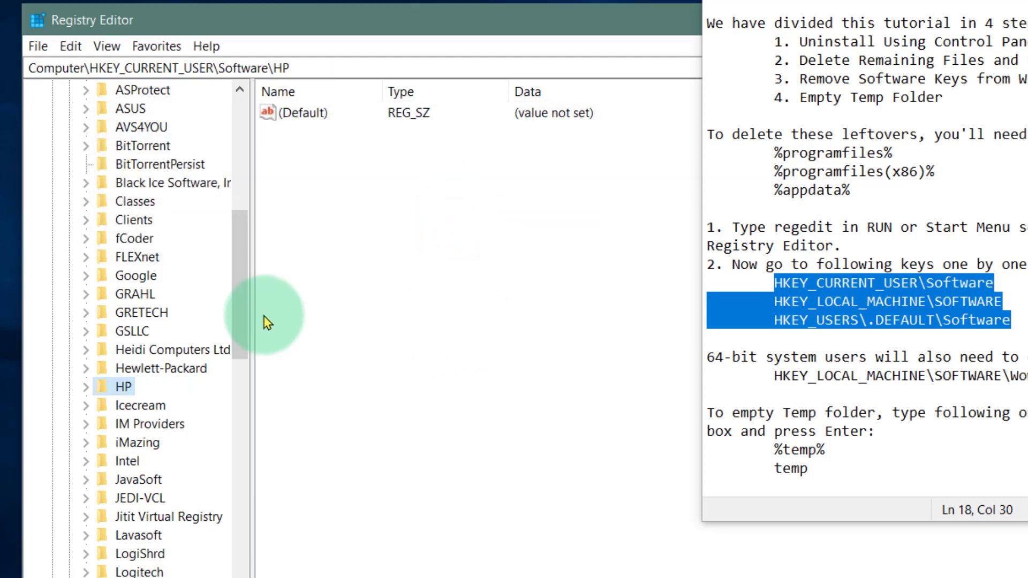
# Check the remaining HKEY_CURRENT_USER\Software keys, including Wow6432Node, for leftovers and collapse the HKEY_CURRENT_USER branch.
pyautogui.moveTo(236, 280); pyautogui.dragTo(230, 498)
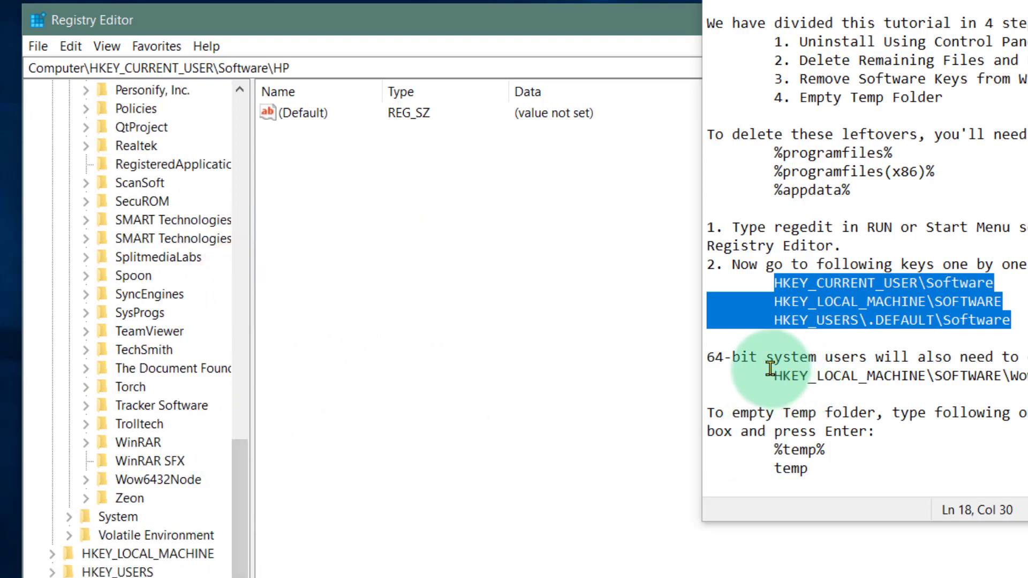
pyautogui.moveTo(1002, 375); pyautogui.dragTo(1027, 375)
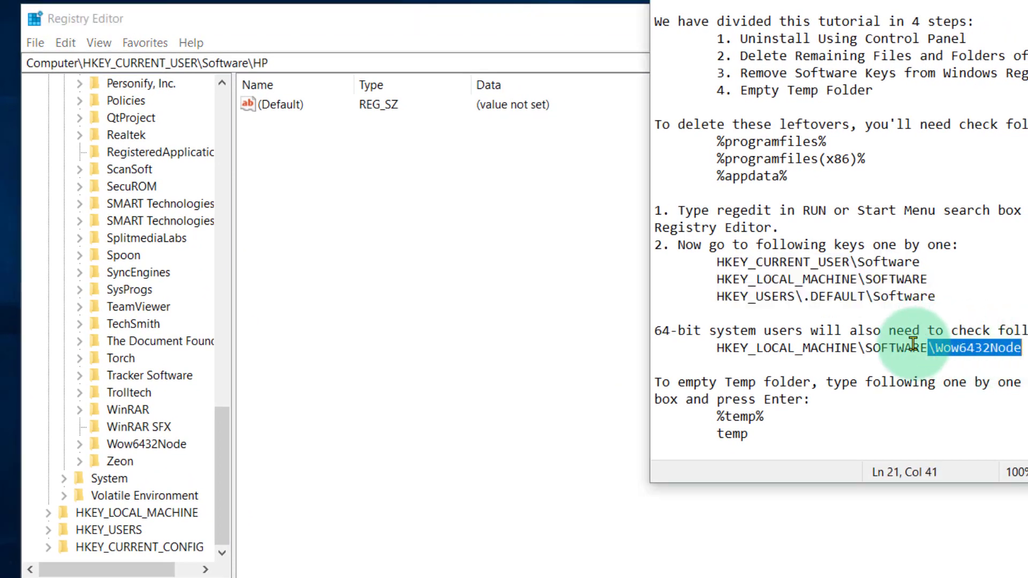
pyautogui.click(126, 444)
pyautogui.click(79, 444)
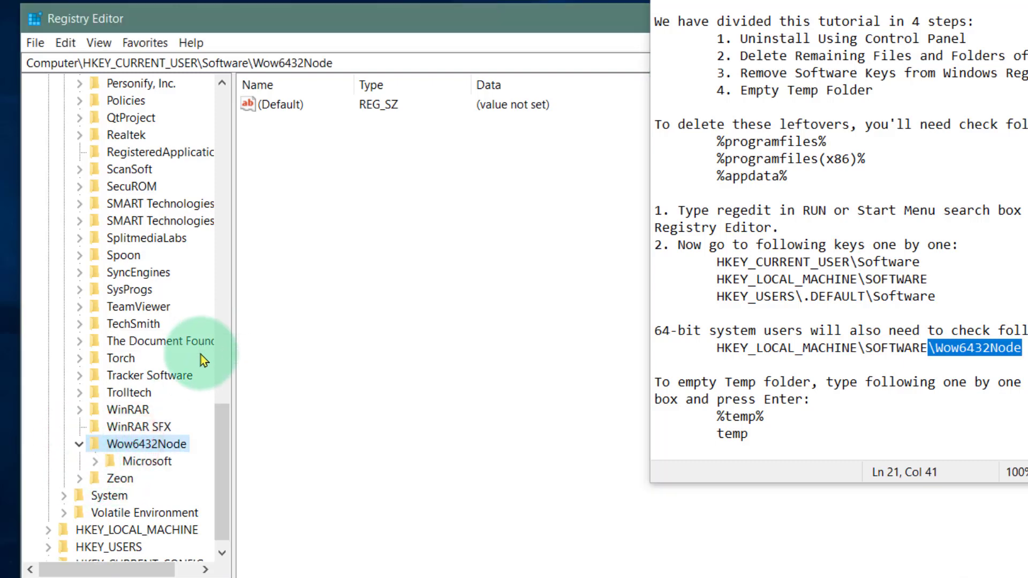
pyautogui.moveTo(215, 444); pyautogui.dragTo(249, 139)
pyautogui.click(64, 256)
pyautogui.click(49, 118)
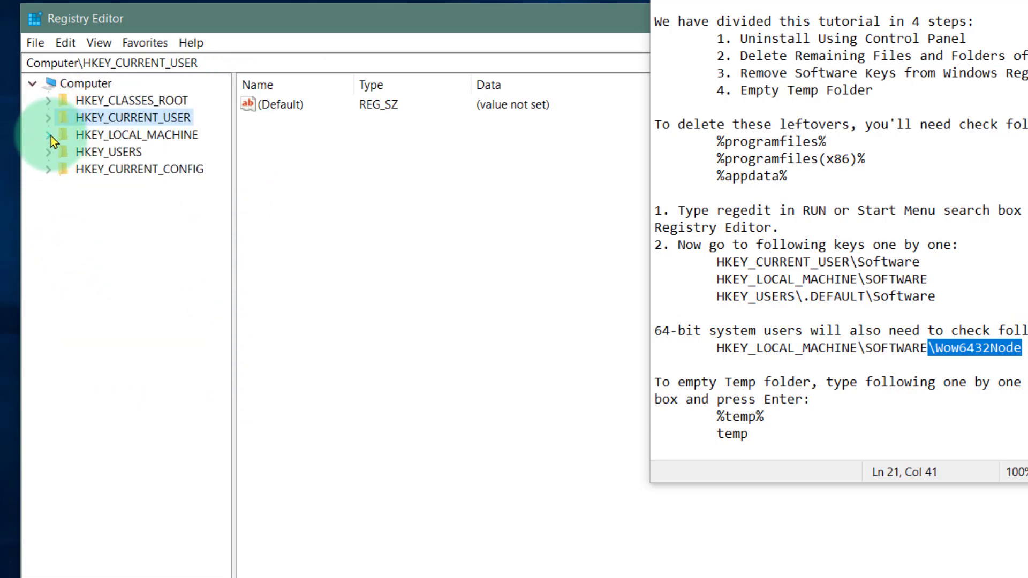
# Look through the subkeys of HKEY_LOCAL_MACHINE\SOFTWARE for Hitachi or StarBoard leftovers.
pyautogui.click(48, 135)
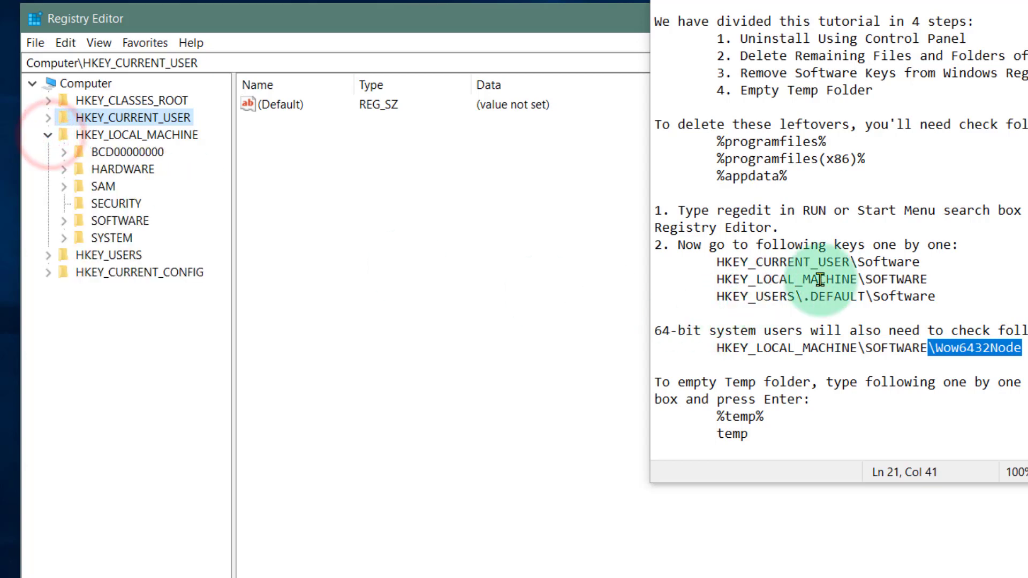
pyautogui.moveTo(801, 279); pyautogui.dragTo(928, 279)
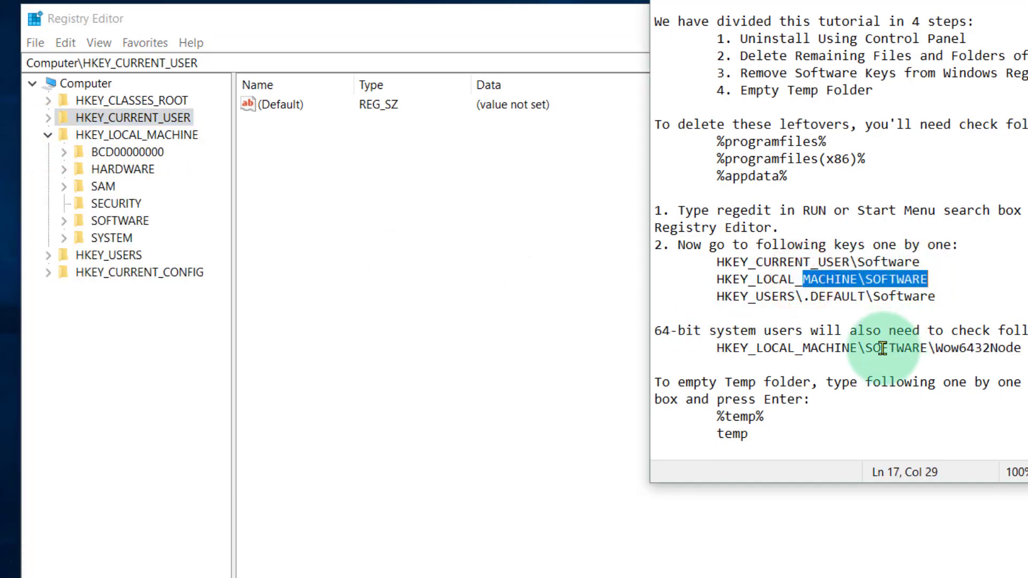
pyautogui.moveTo(882, 349); pyautogui.dragTo(1014, 348)
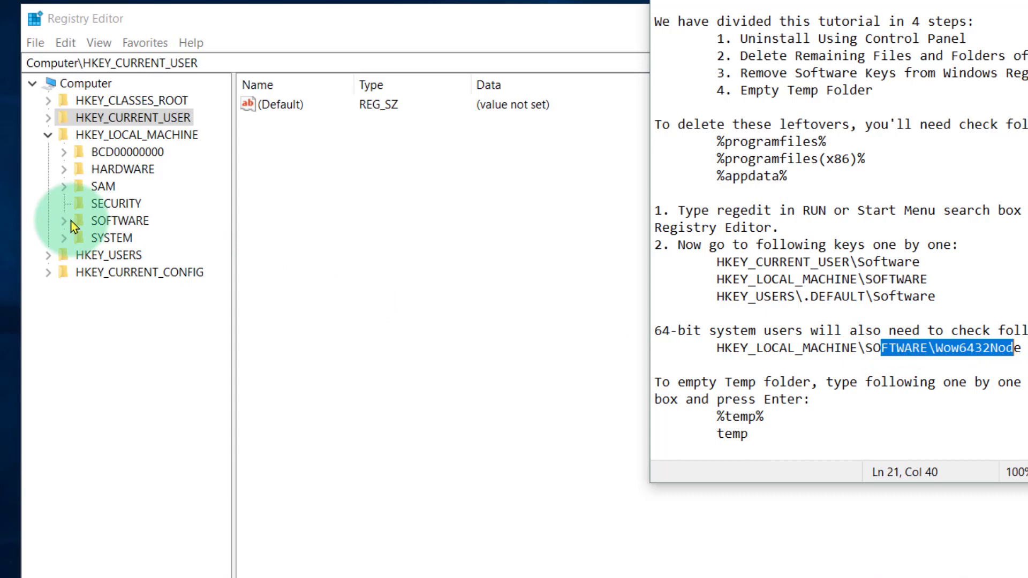
pyautogui.click(65, 219)
pyautogui.scroll(-2, 150, 305)
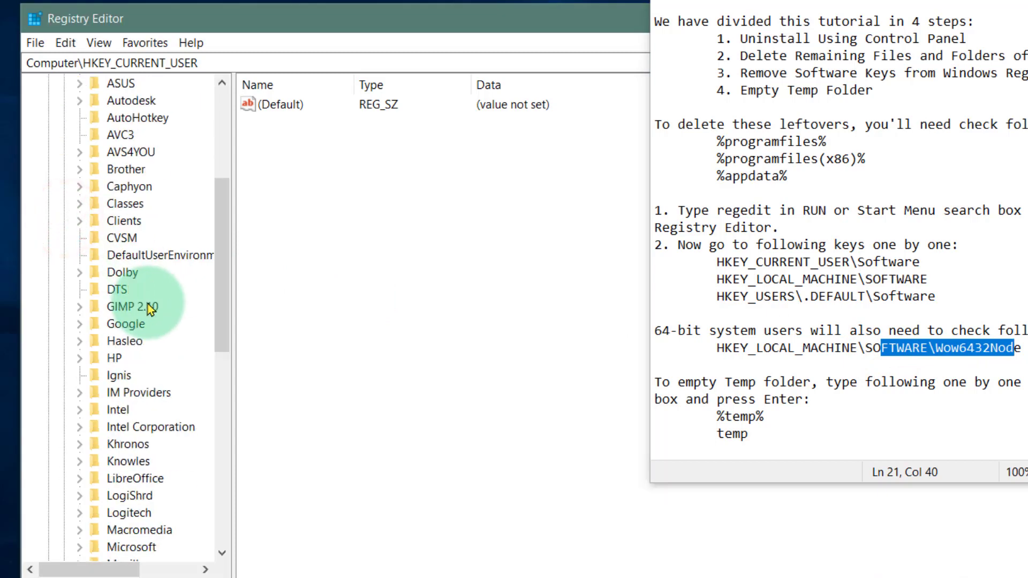
pyautogui.scroll(-2, 150, 309)
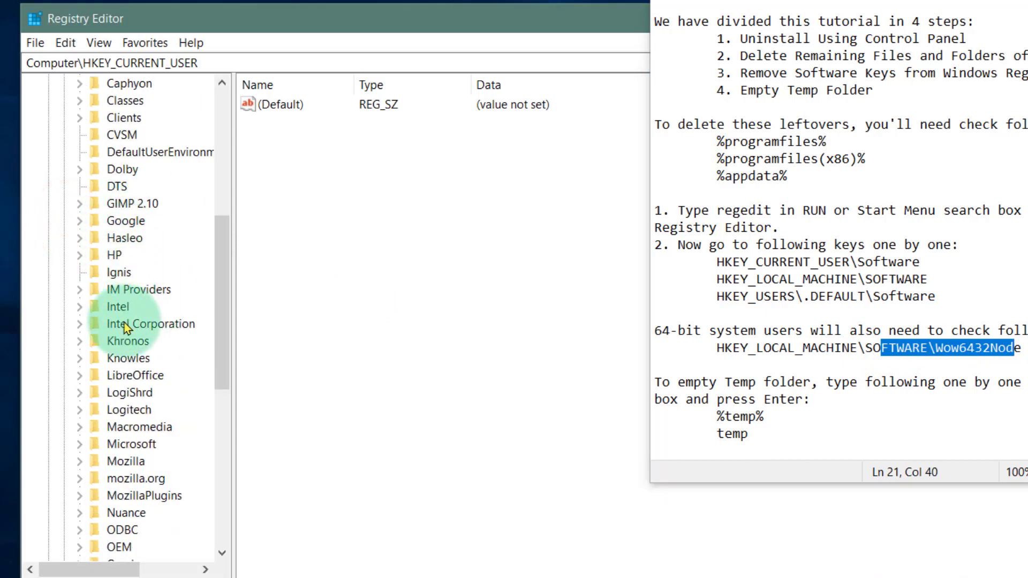
pyautogui.scroll(-6, 125, 317)
pyautogui.scroll(-3, 127, 313)
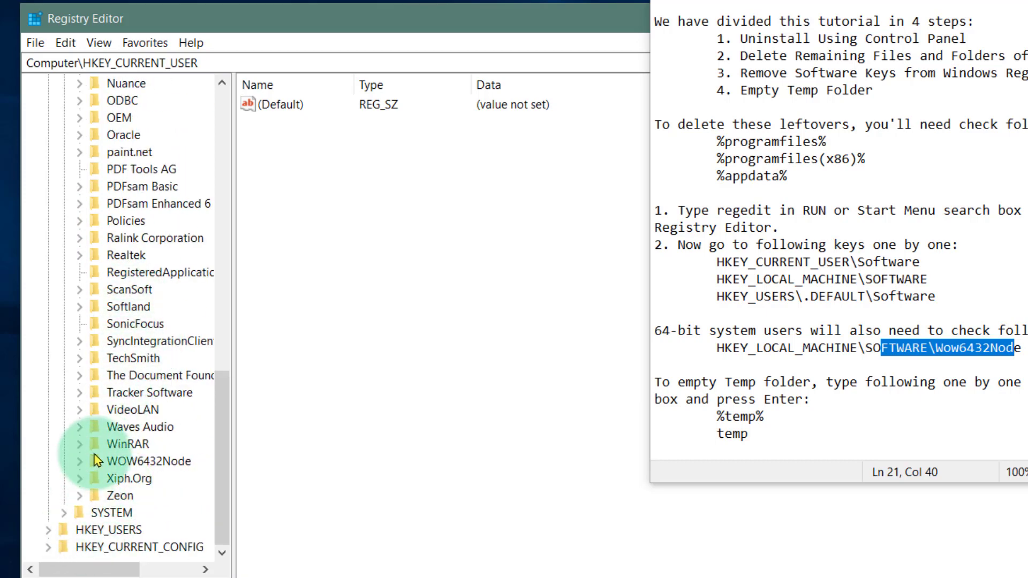
# Check the WOW6432Node subkeys under HKEY_LOCAL_MACHINE\SOFTWARE for leftovers, and collapse the WOW6432Node and SOFTWARE branches.
pyautogui.click(79, 461)
pyautogui.scroll(-4, 161, 381)
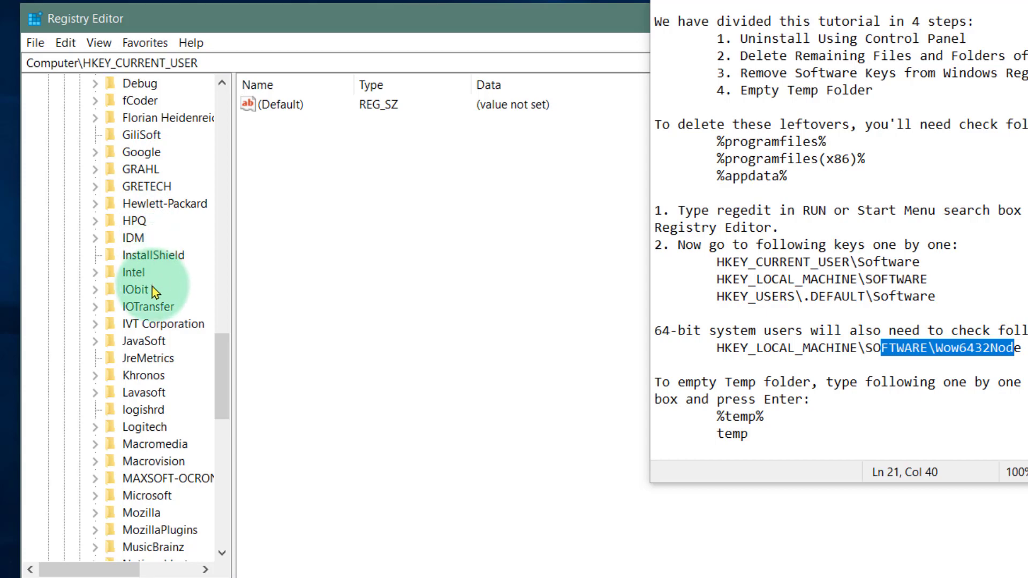
pyautogui.scroll(-10, 141, 332)
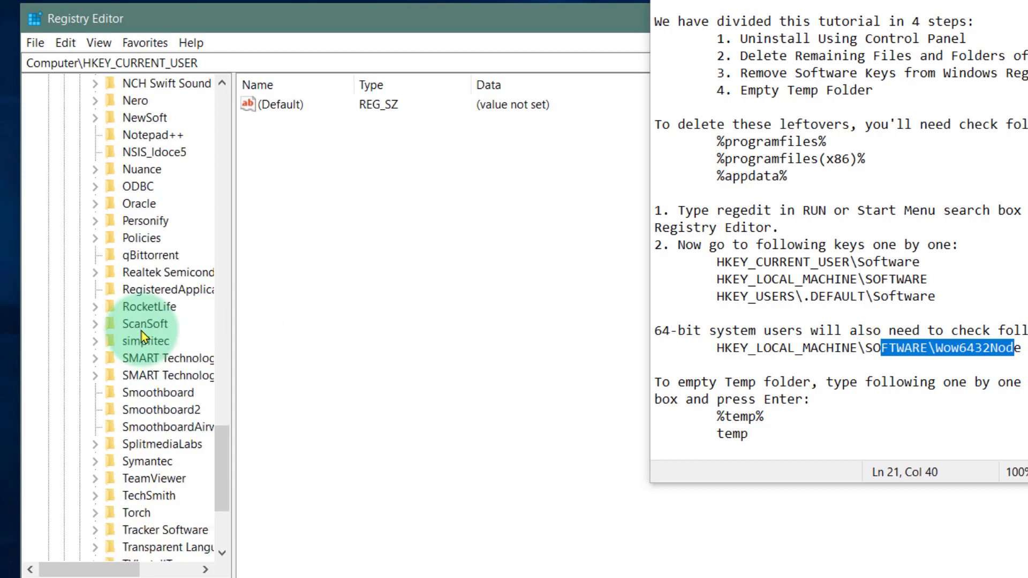
pyautogui.scroll(-4, 141, 335)
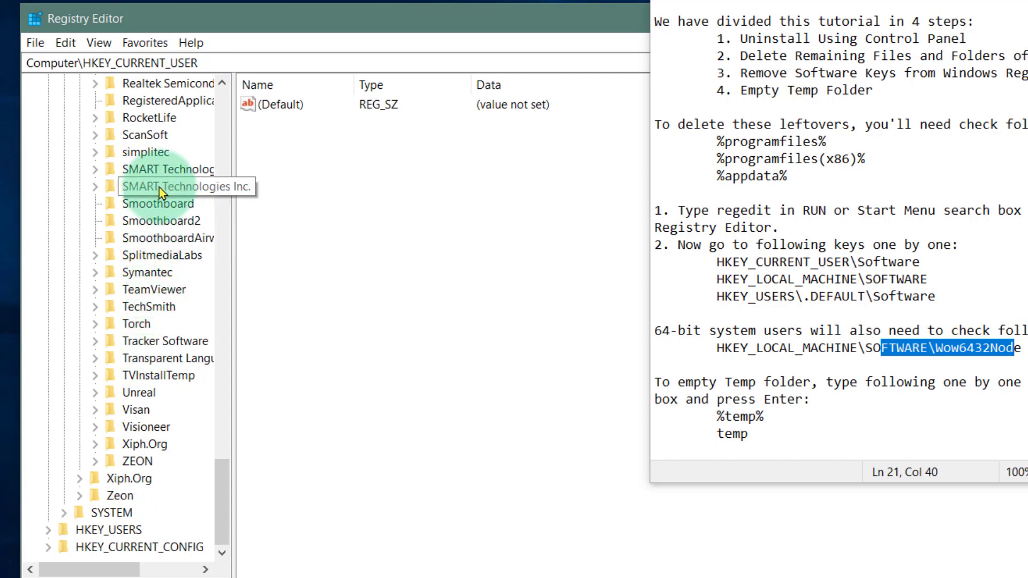
pyautogui.scroll(20, 159, 192)
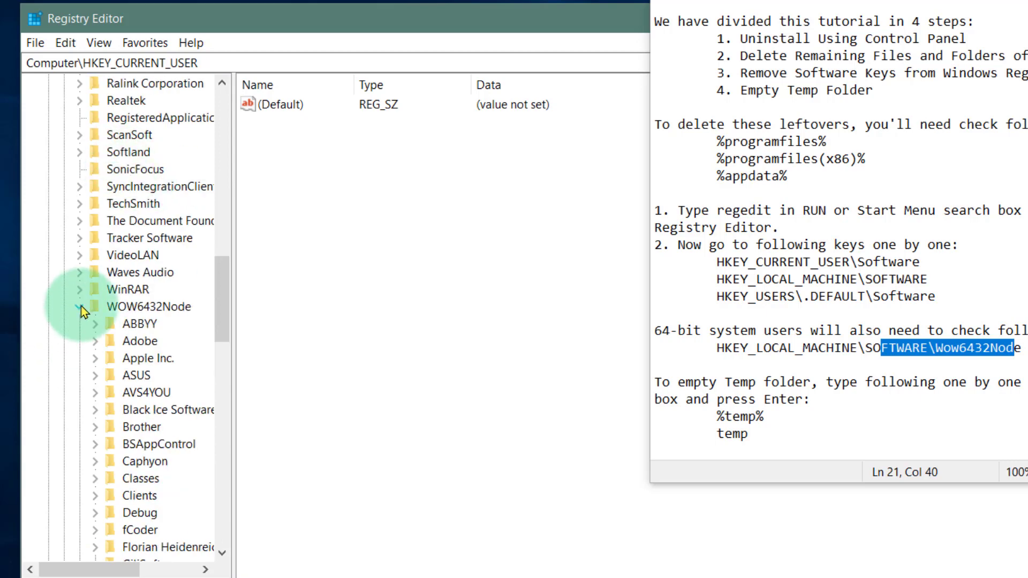
pyautogui.click(81, 307)
pyautogui.scroll(20, 78, 268)
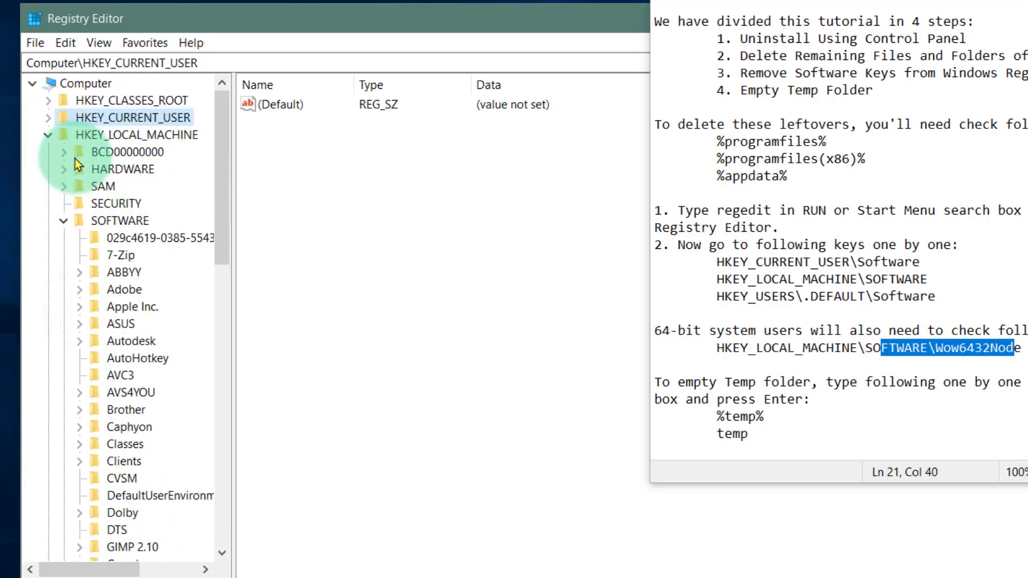
pyautogui.click(63, 220)
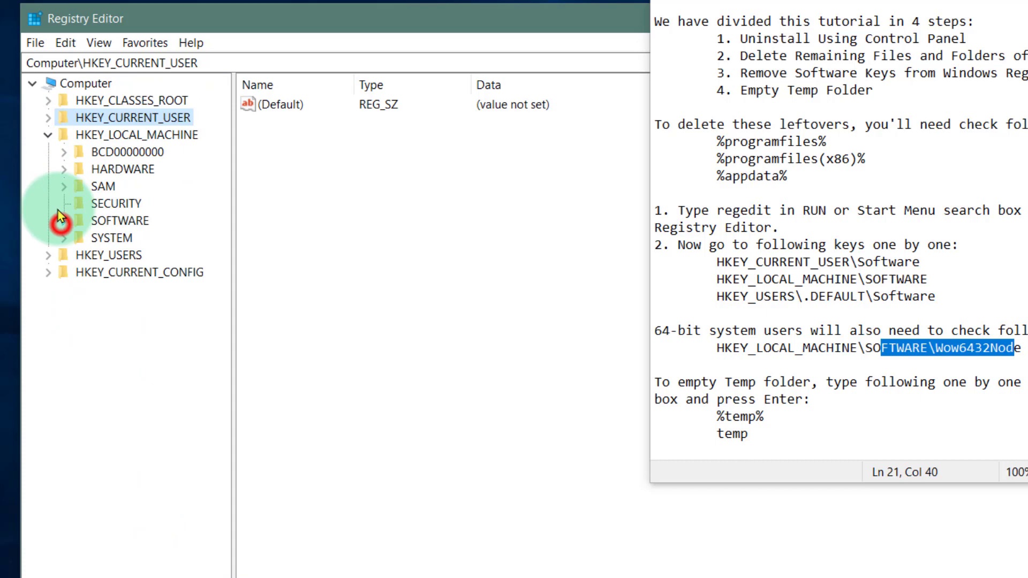
# Check the subkeys of HKEY_USERS\.DEFAULT\Software for Hitachi or StarBoard leftovers and close the Registry Editor.
pyautogui.click(47, 135)
pyautogui.click(48, 152)
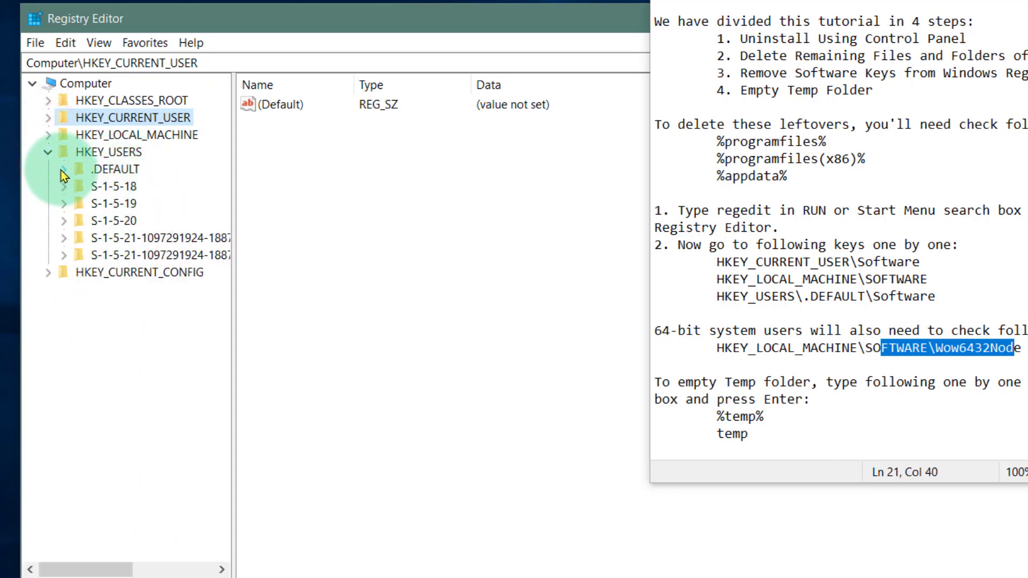
pyautogui.moveTo(763, 296); pyautogui.dragTo(655, 313)
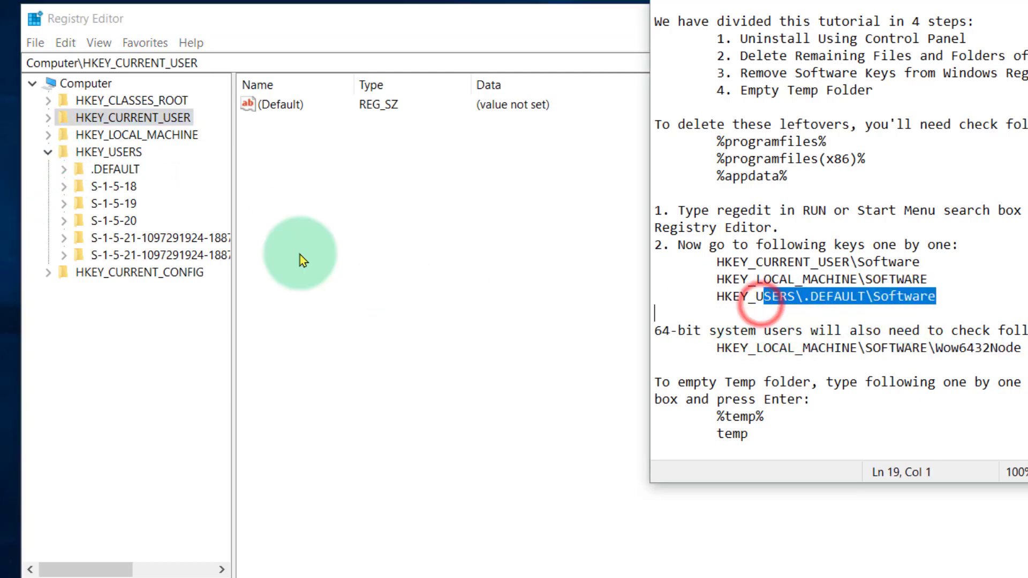
pyautogui.click(65, 169)
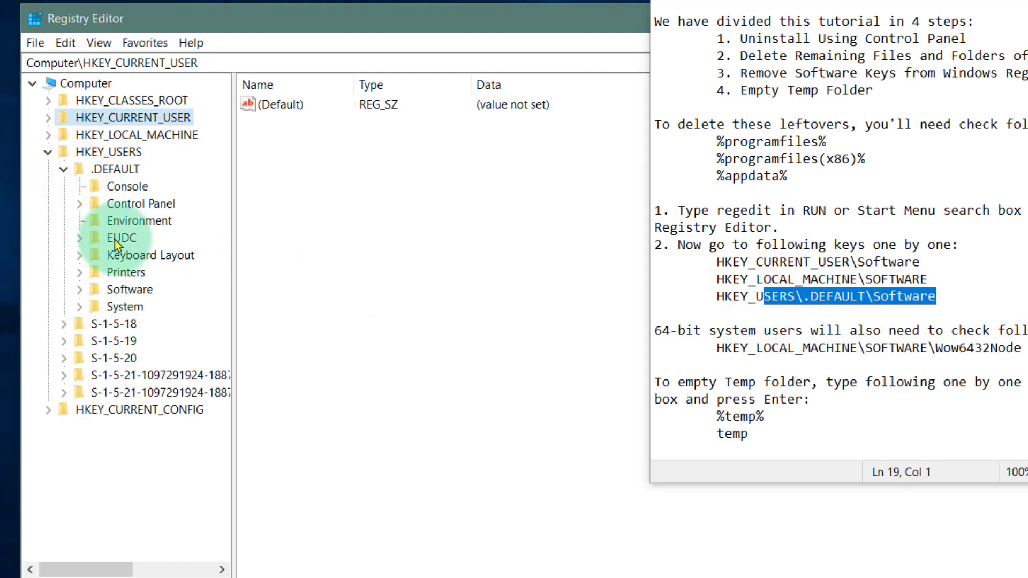
pyautogui.click(78, 290)
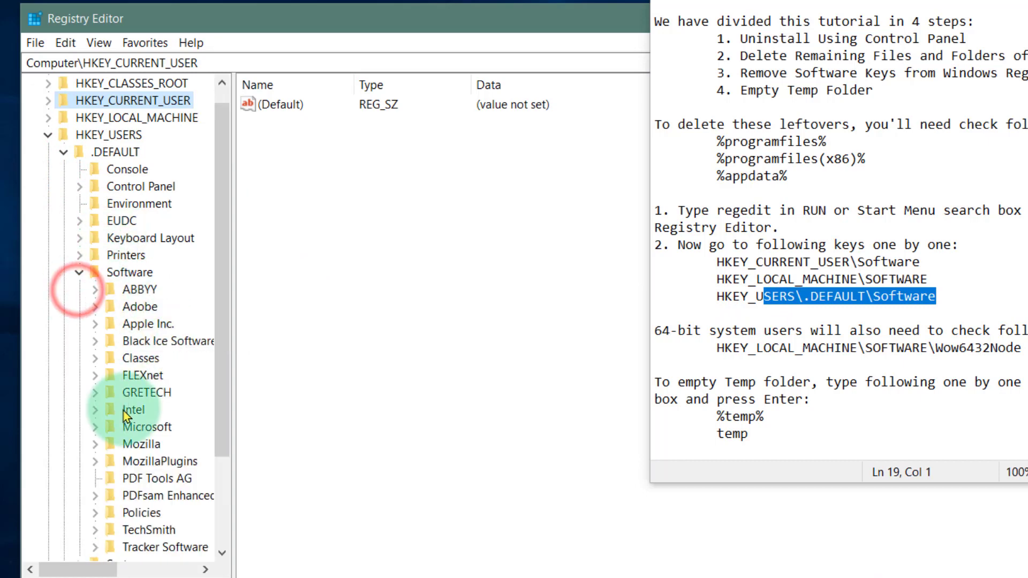
pyautogui.scroll(-3, 144, 279)
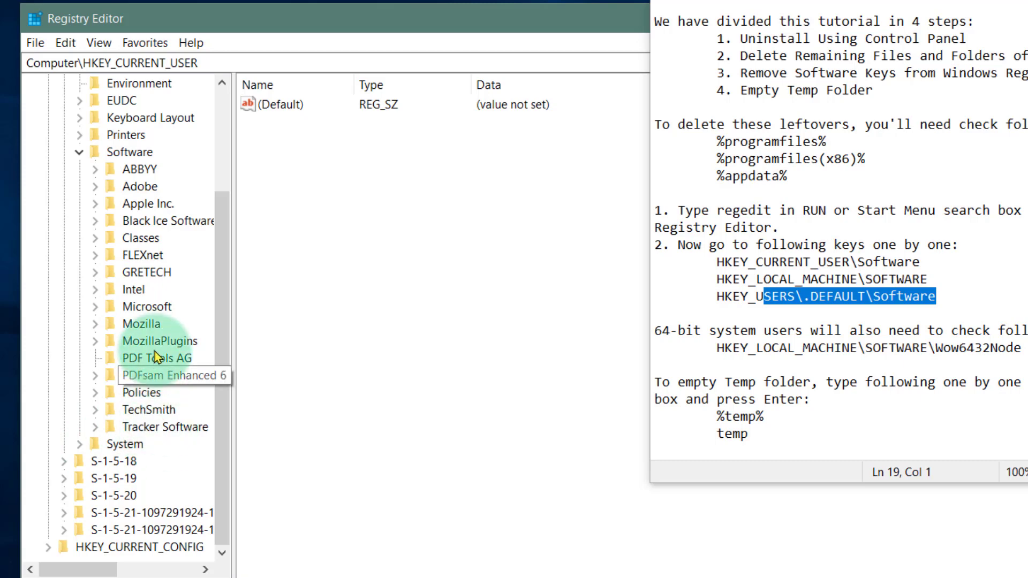
pyautogui.moveTo(441, 32); pyautogui.dragTo(31, 122)
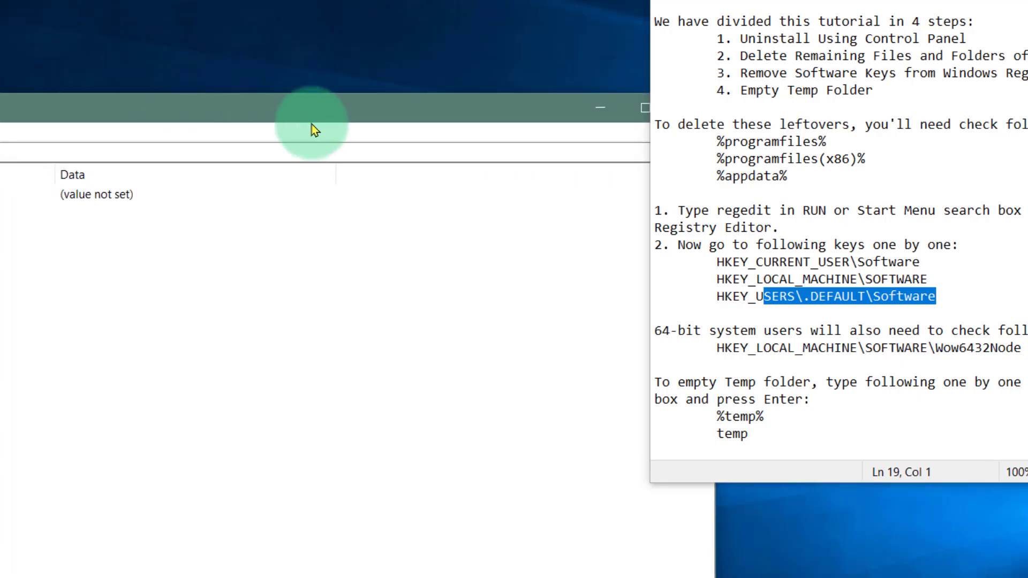
pyautogui.moveTo(328, 114); pyautogui.dragTo(222, 124)
pyautogui.click(589, 110)
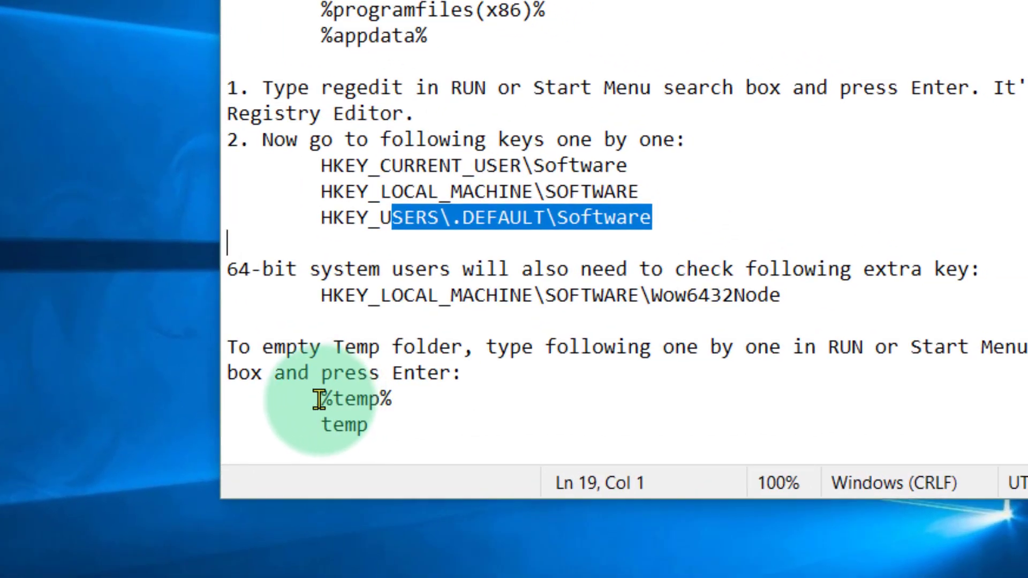
# Copy %temp% from the notes and open the user's temporary files folder through Windows search.
pyautogui.moveTo(319, 399); pyautogui.dragTo(420, 391)
pyautogui.hotkey('ctrl', 'c')
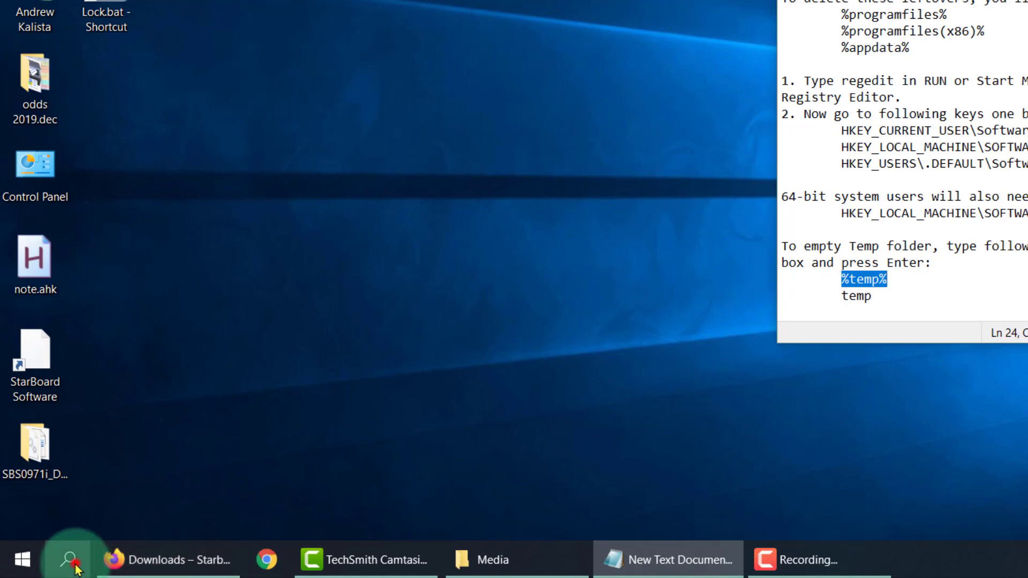
pyautogui.click(74, 566)
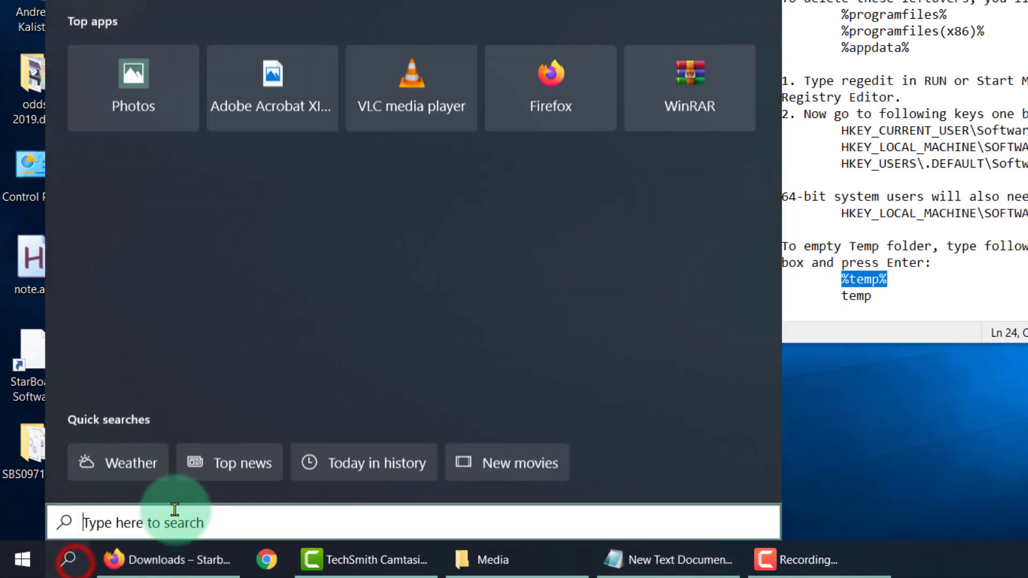
pyautogui.hotkey('ctrl', 'v')
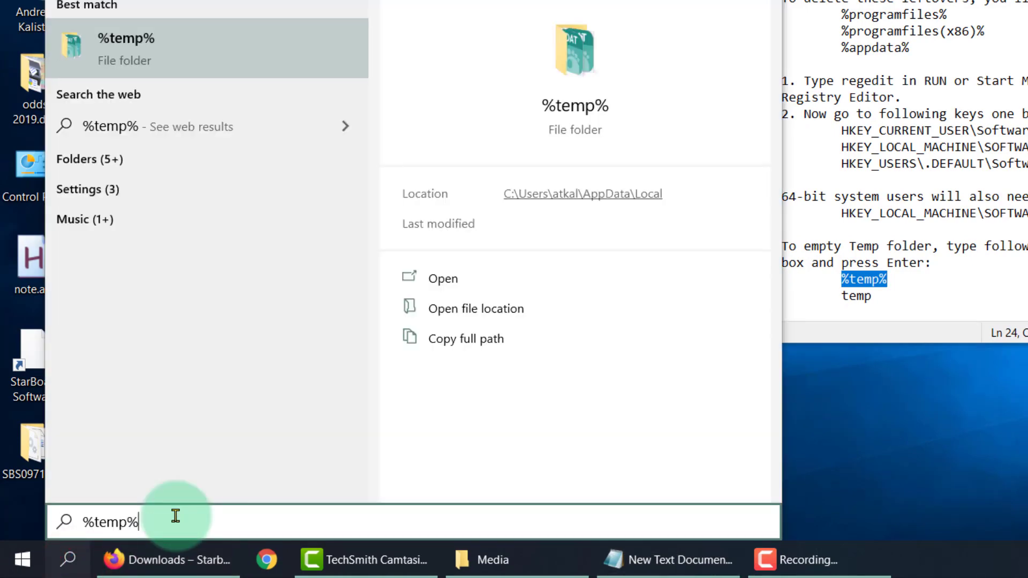
pyautogui.click(214, 48)
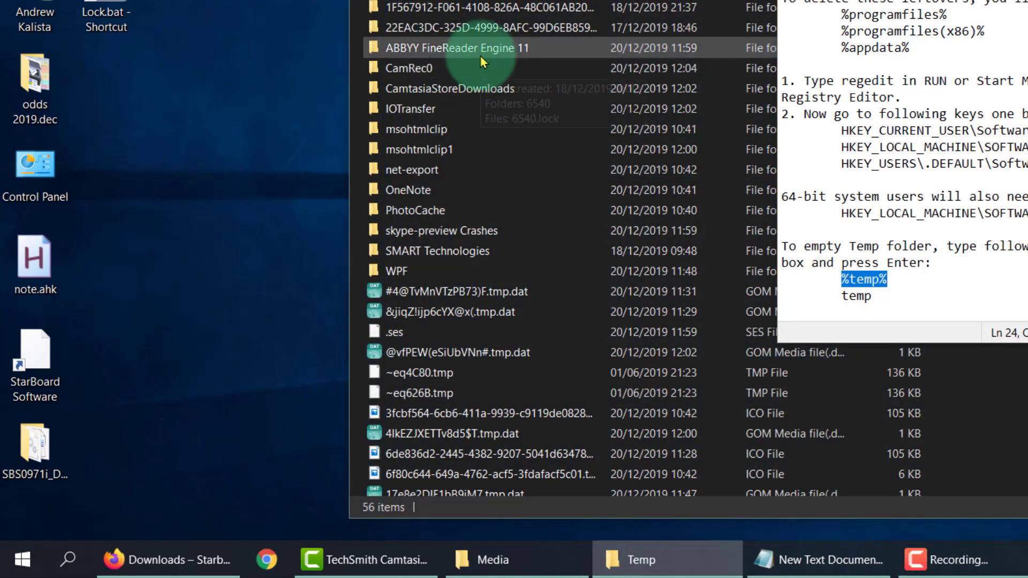
# Delete everything in the Temp folder, skipping the folders and files in use, and close the folder window.
pyautogui.hotkey('ctrl', 'a')
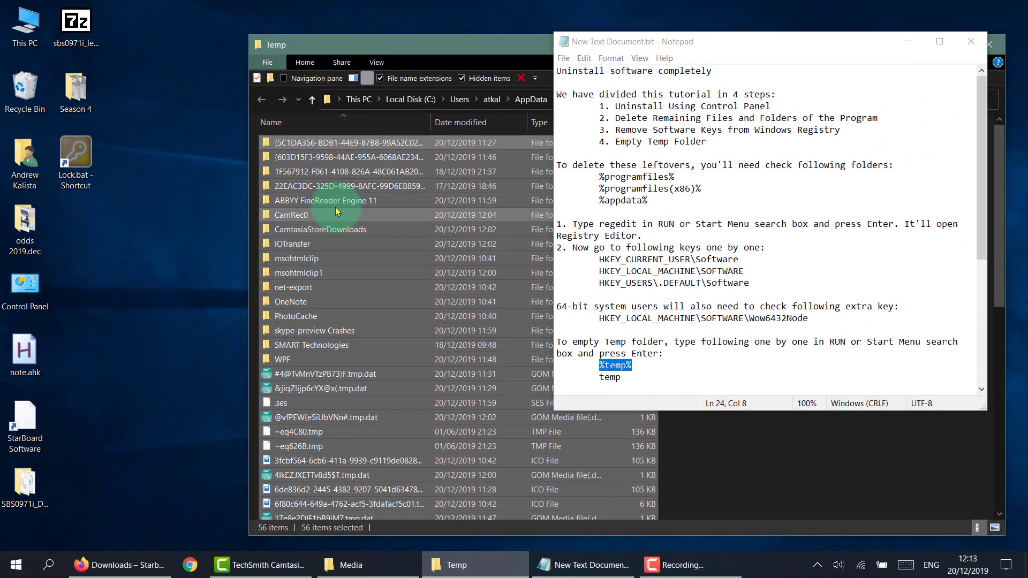
pyautogui.click(522, 79)
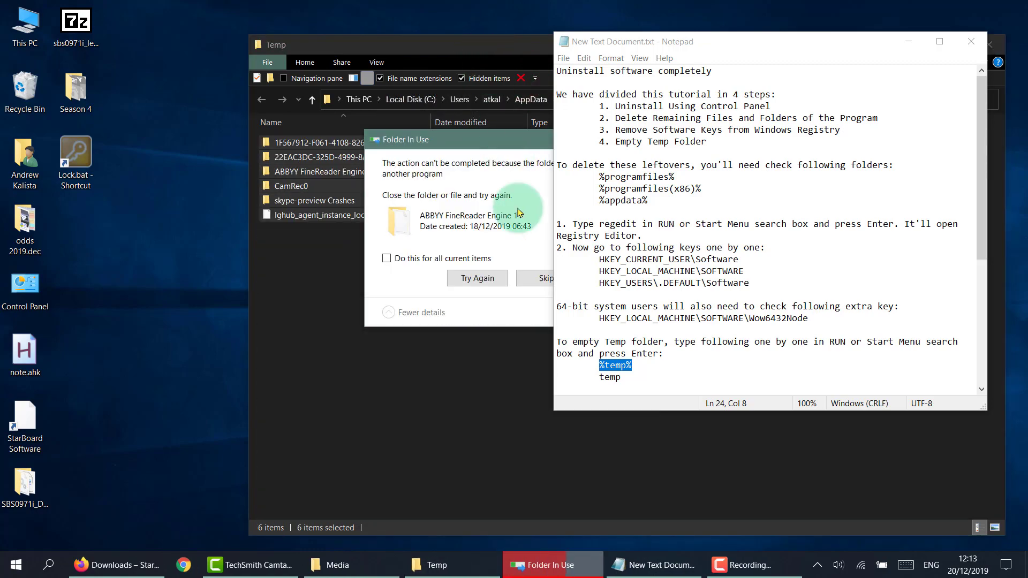
pyautogui.moveTo(486, 142); pyautogui.dragTo(309, 196)
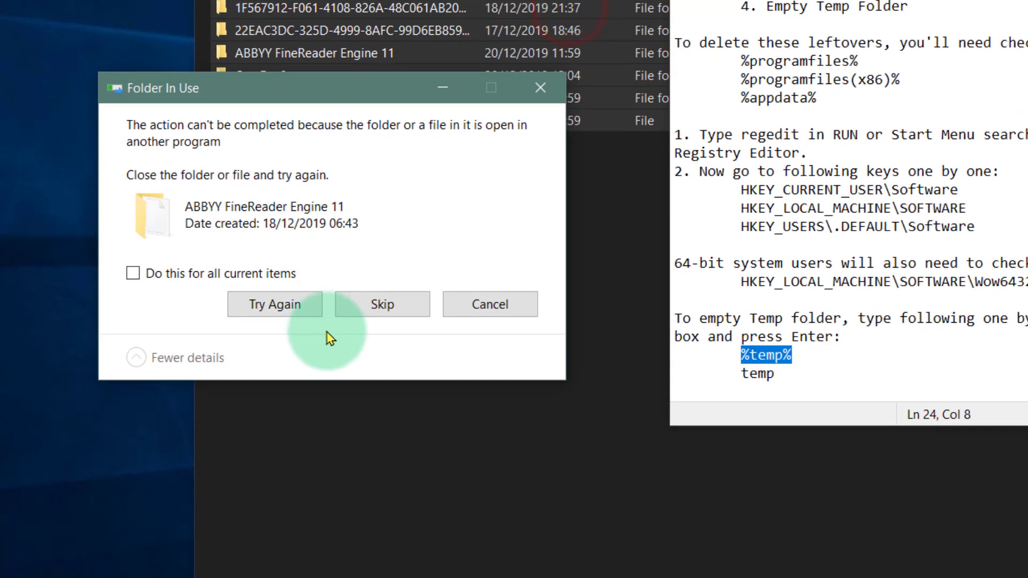
pyautogui.click(379, 310)
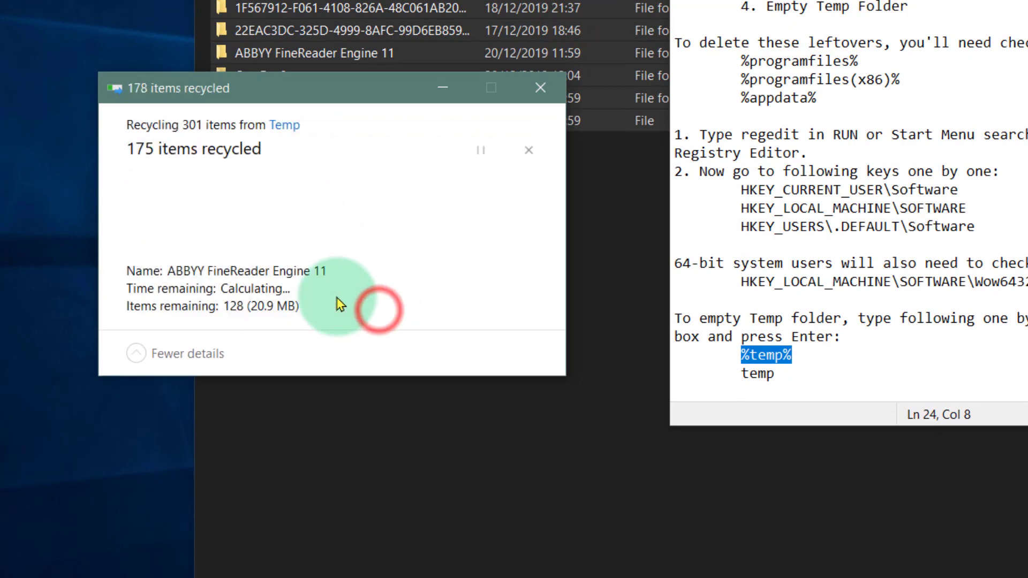
pyautogui.click(396, 306)
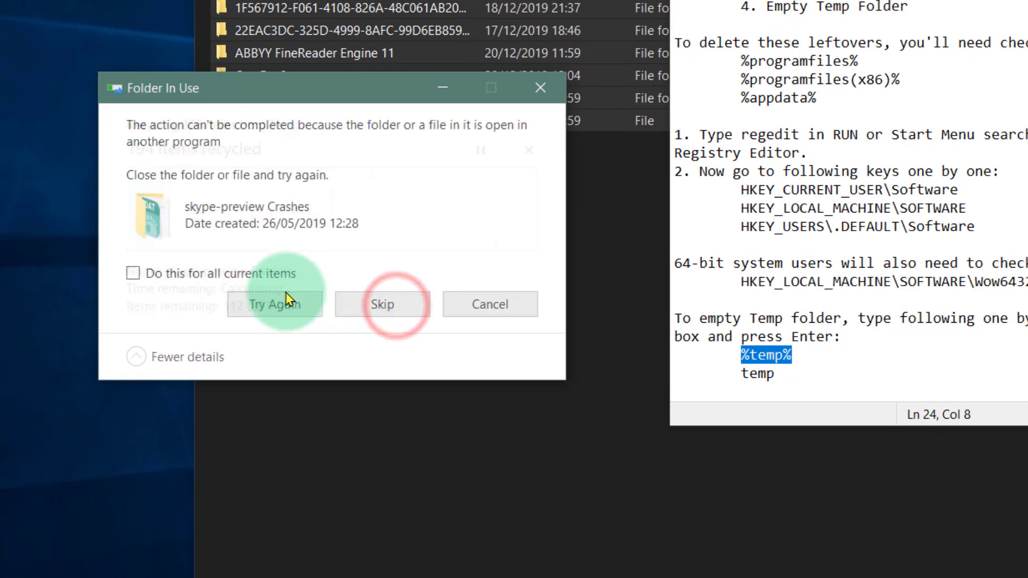
pyautogui.click(395, 305)
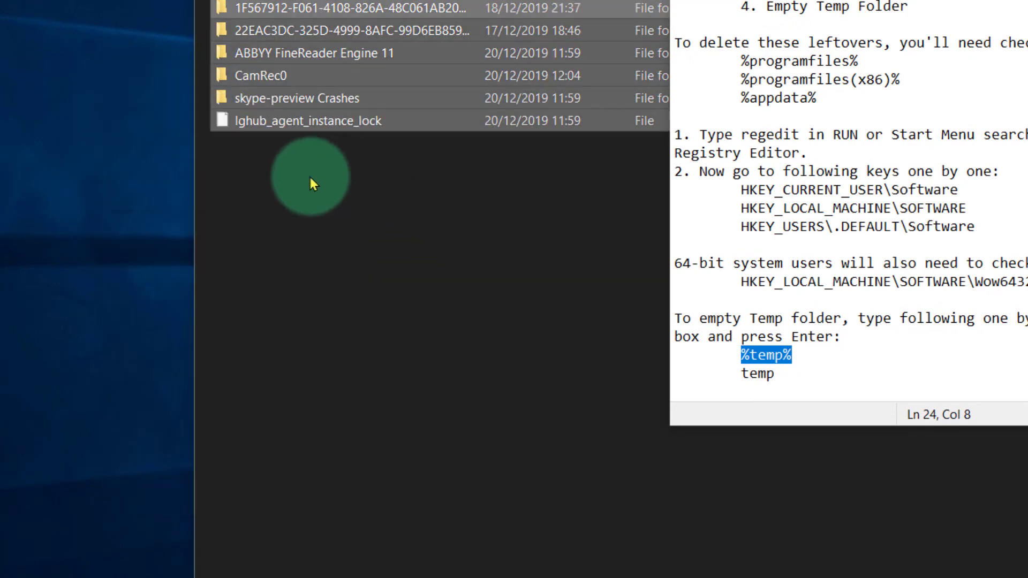
pyautogui.click(312, 176)
pyautogui.moveTo(328, 27); pyautogui.dragTo(315, 263)
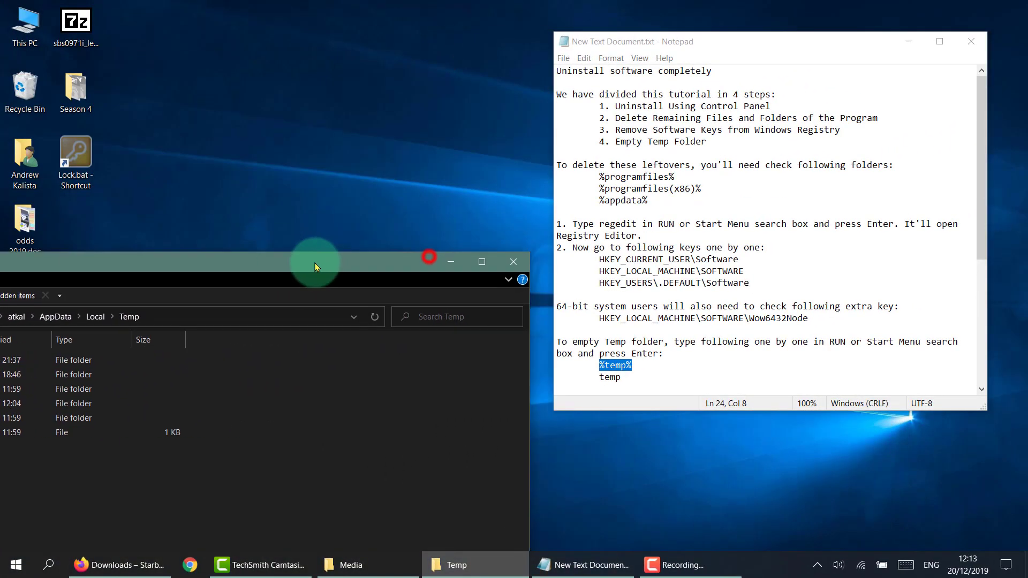
pyautogui.click(516, 264)
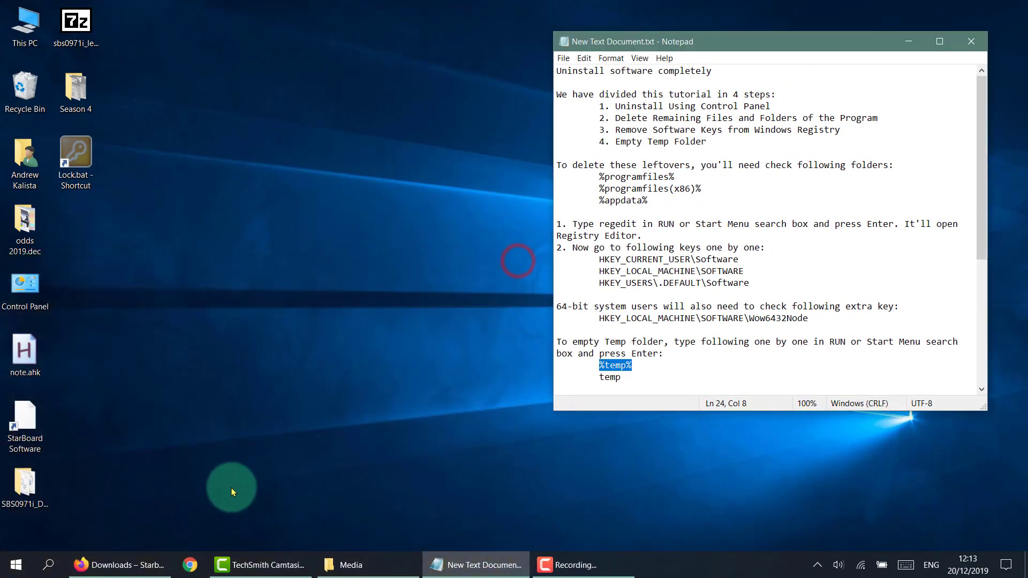
# Search Windows for temp, check the Temp folder in XSplit Recordings for files, and close it.
pyautogui.click(48, 561)
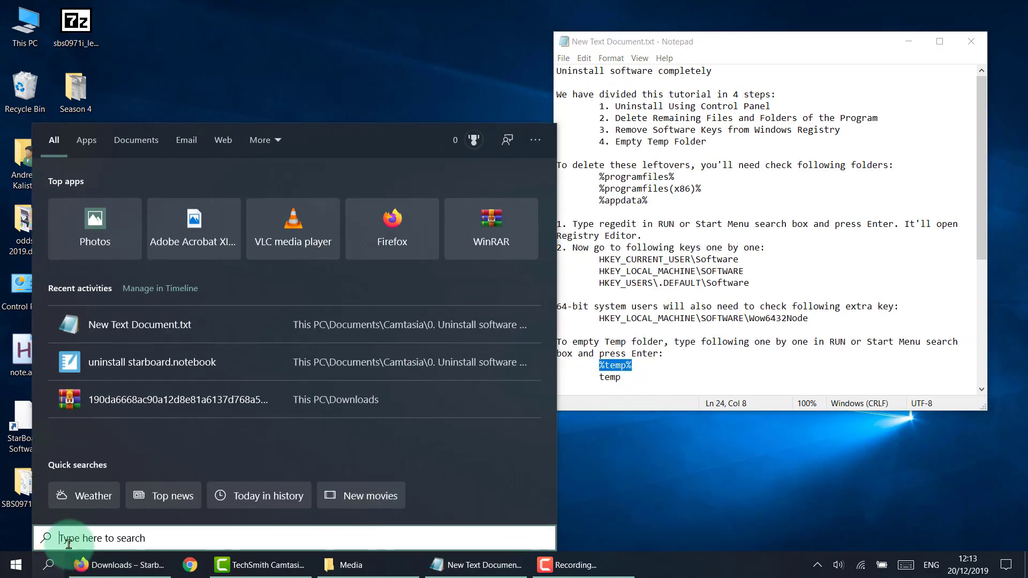
pyautogui.write('t')
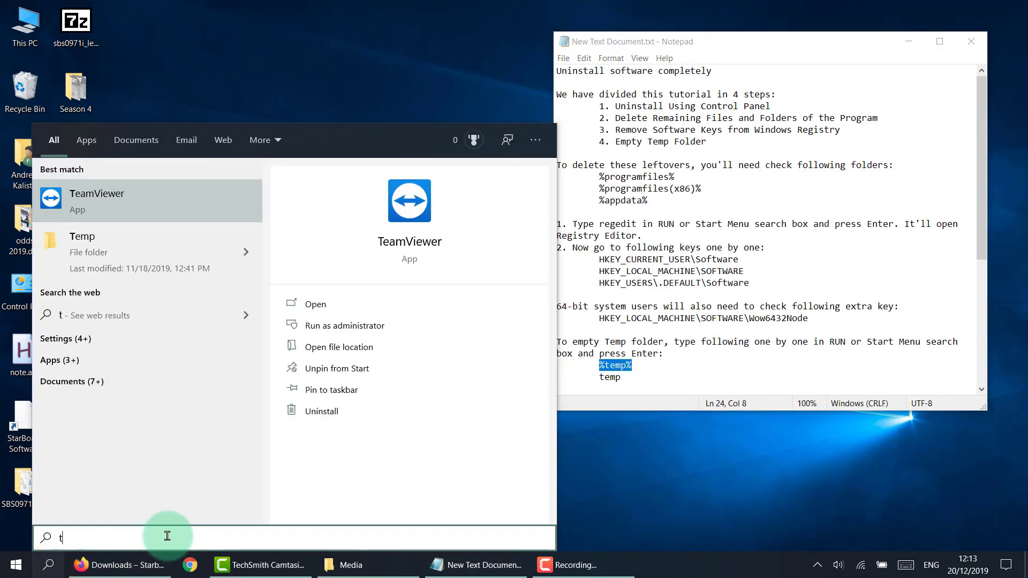
pyautogui.write('emp')
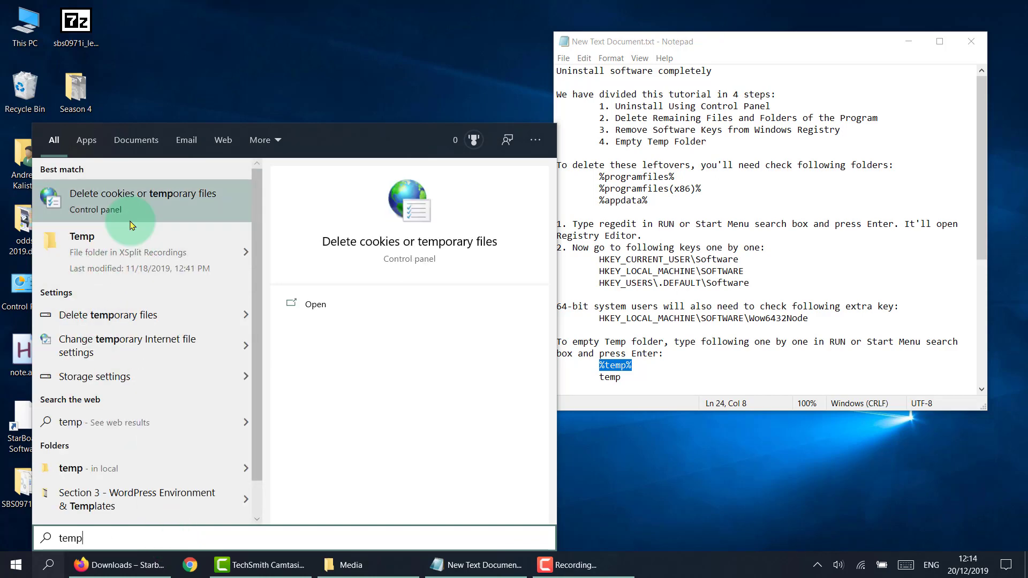
pyautogui.click(122, 250)
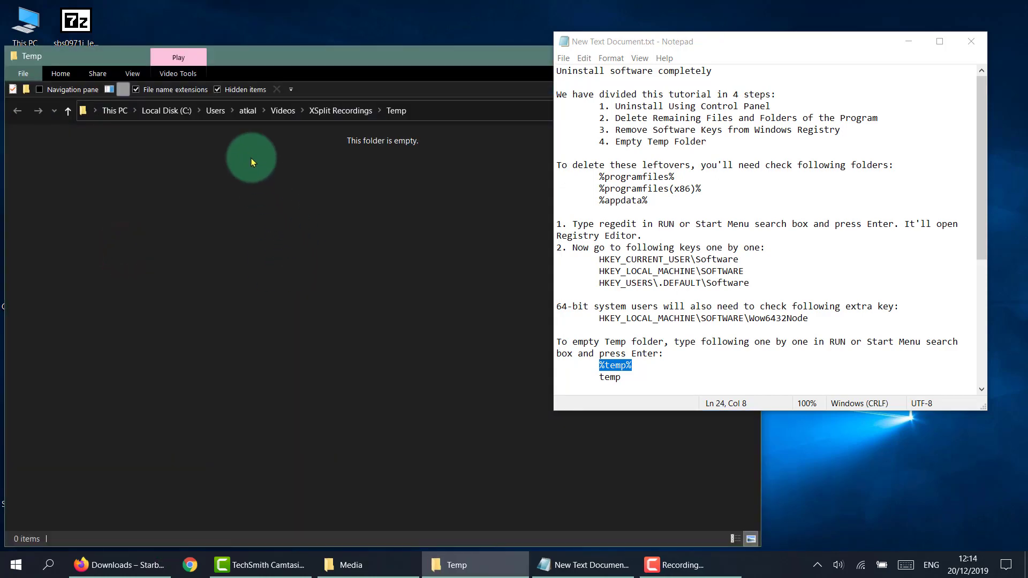
pyautogui.moveTo(269, 54); pyautogui.dragTo(311, 130)
pyautogui.click(478, 122)
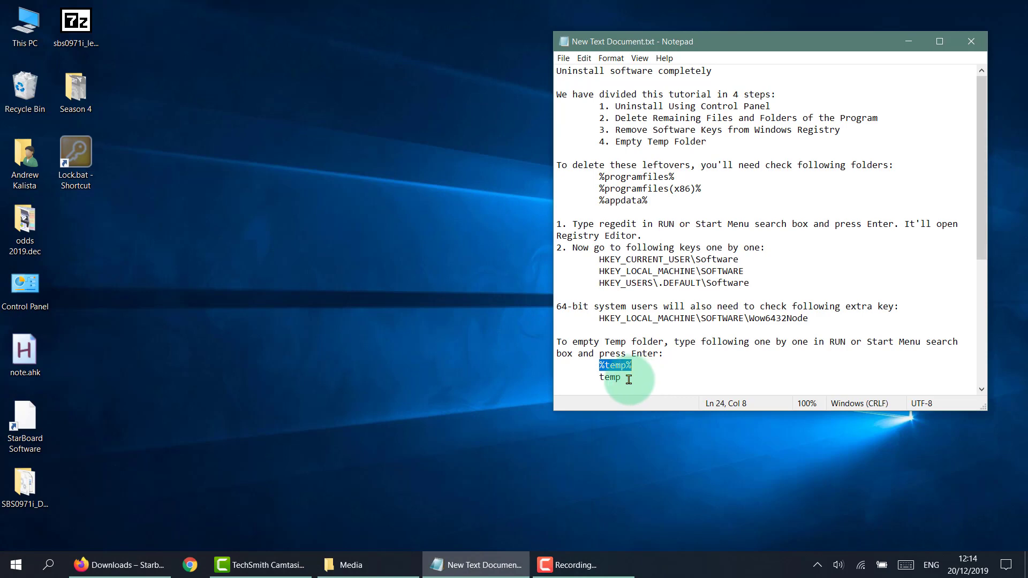
pyautogui.click(382, 340)
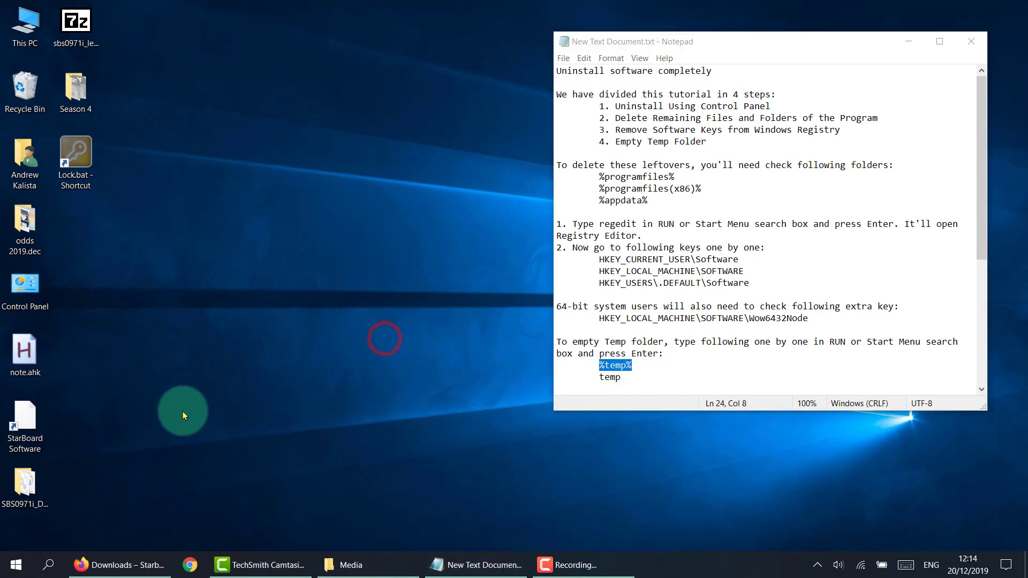
# Open the Documents folder and delete the .StarBoardFavourites folder.
pyautogui.click(16, 571)
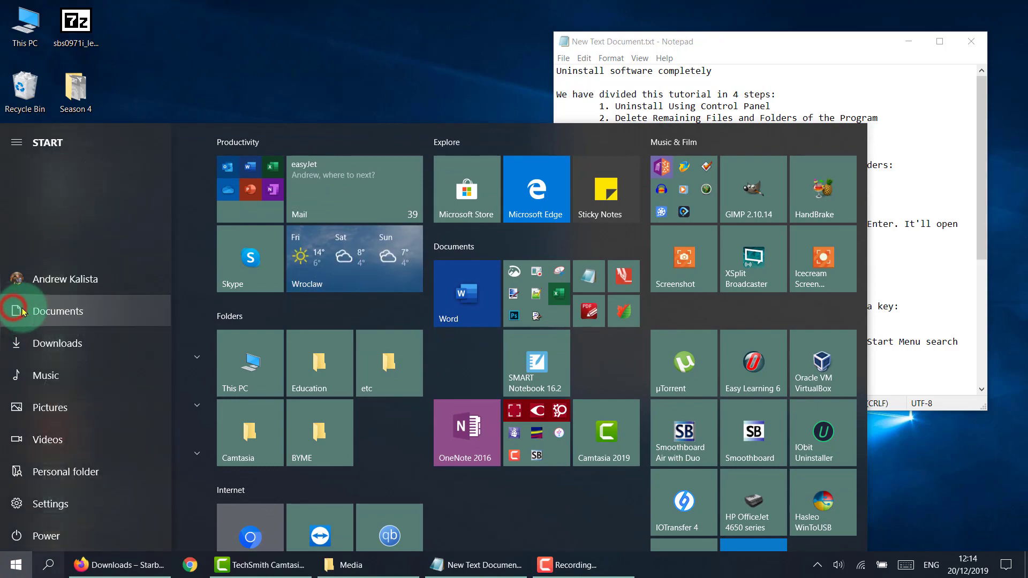
pyautogui.click(16, 309)
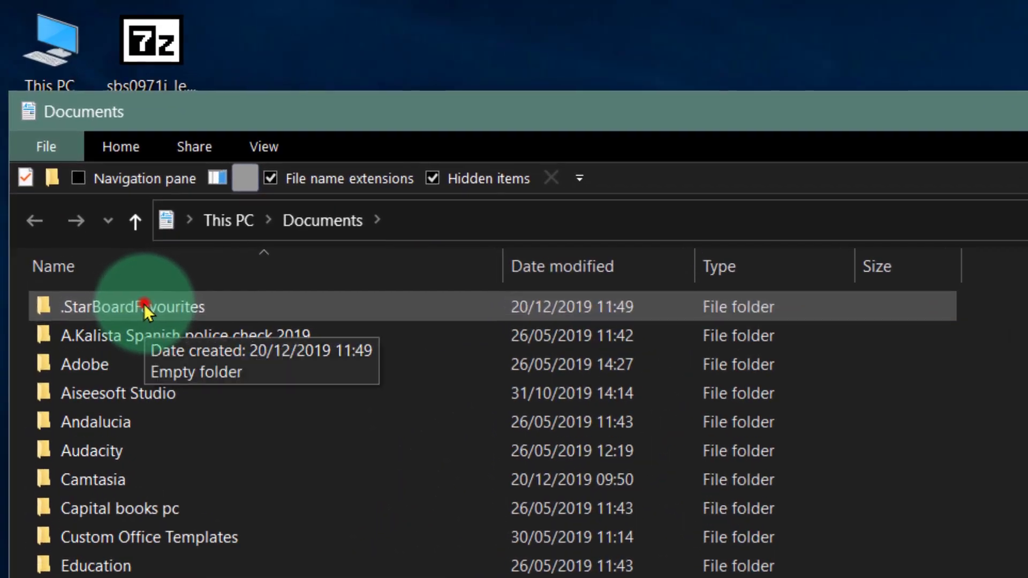
pyautogui.doubleClick(72, 153)
pyautogui.click(135, 222)
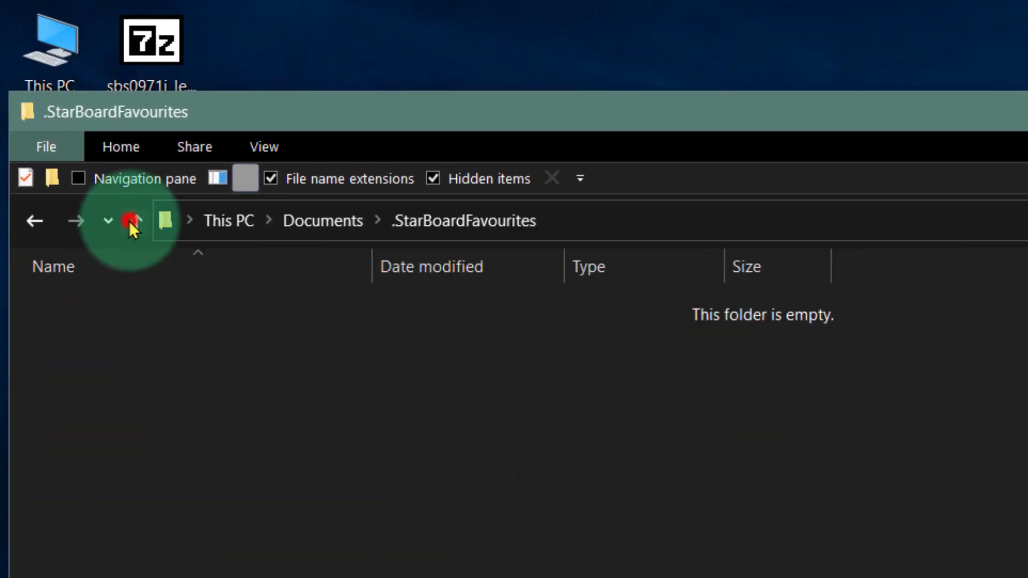
pyautogui.click(551, 179)
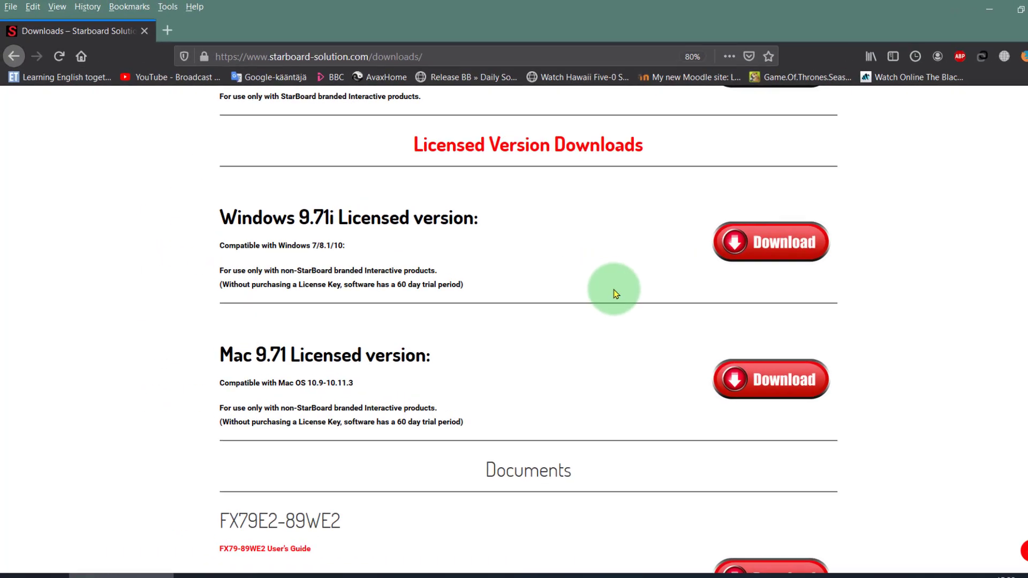
# Switch to the Starboard Solution downloads page in Firefox, request the Windows 9.71i Licensed version download and dismiss the save prompt.
pyautogui.moveTo(447, 56); pyautogui.dragTo(237, 47)
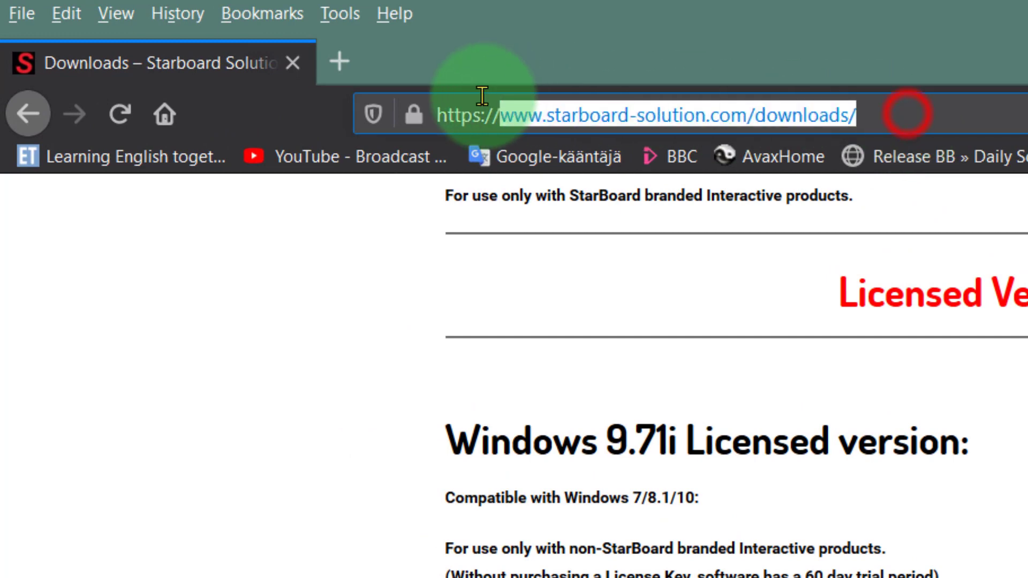
pyautogui.moveTo(482, 95); pyautogui.dragTo(394, 101)
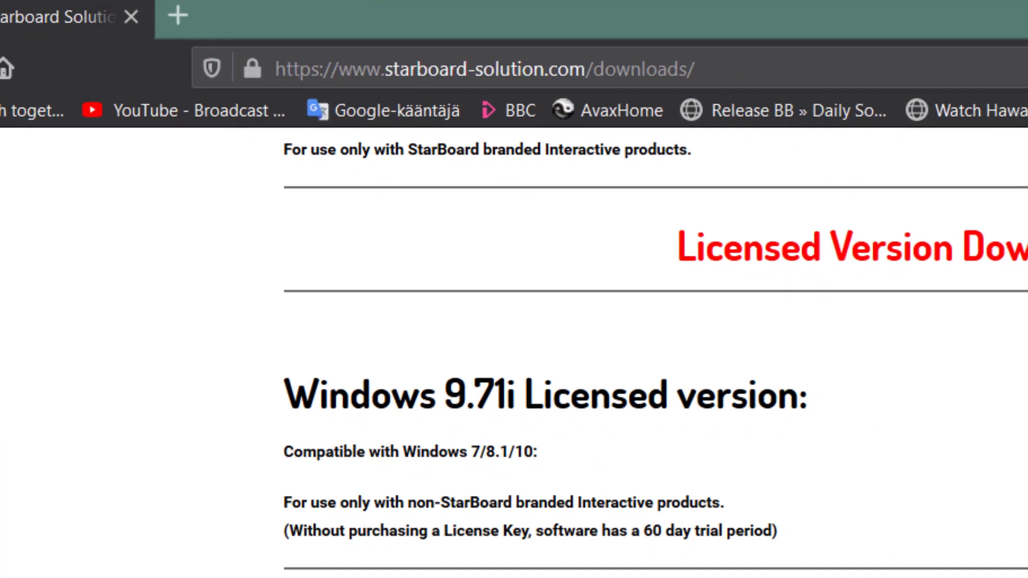
pyautogui.click(677, 259)
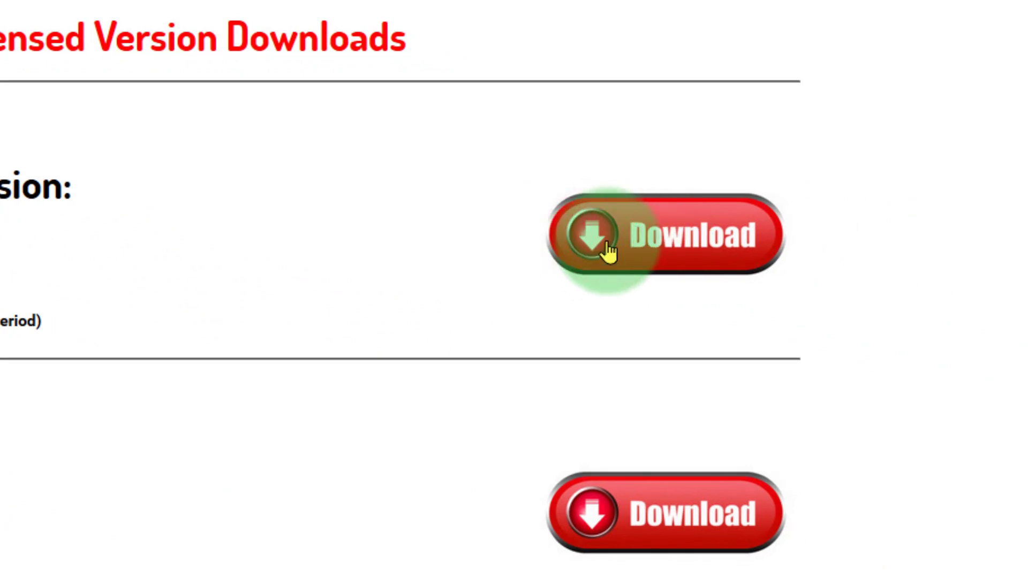
pyautogui.moveTo(349, 218); pyautogui.dragTo(317, 129)
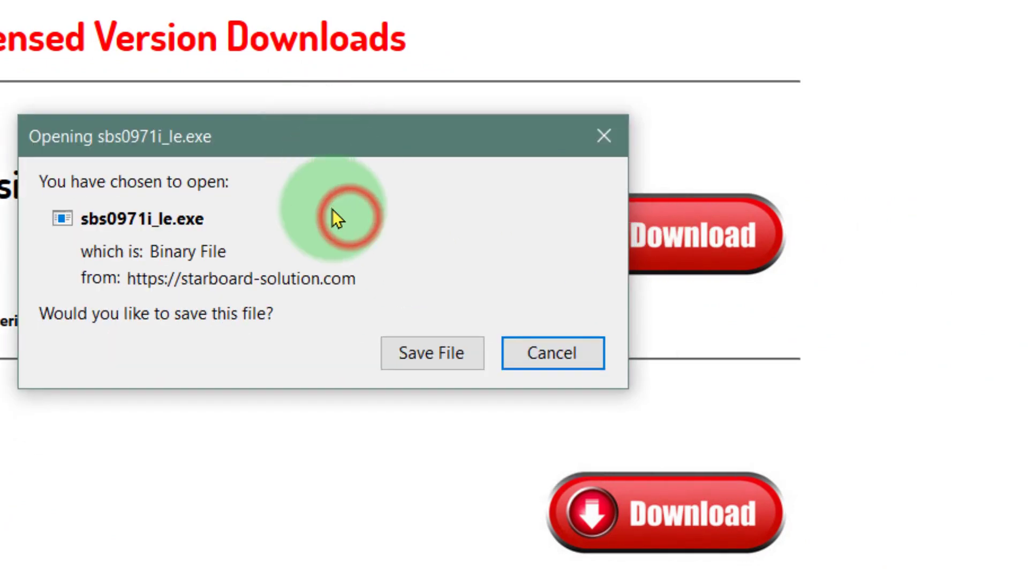
pyautogui.click(603, 135)
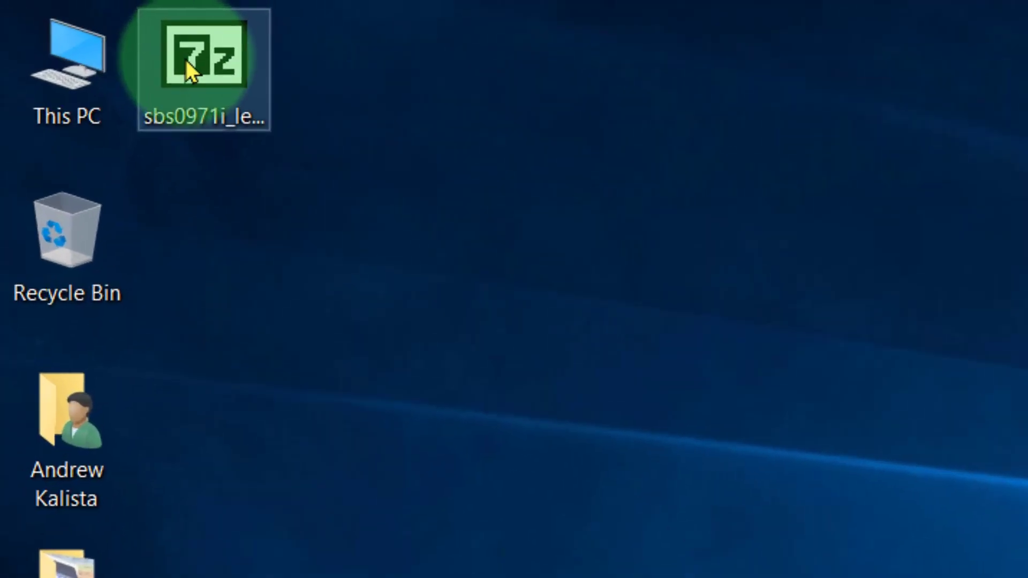
# Launch the sbs0971i_le.exe installer from the desktop.
pyautogui.moveTo(190, 69)
pyautogui.mouseDown()
pyautogui.moveTo(249, 165)
pyautogui.moveTo(197, 76)
pyautogui.mouseUp()
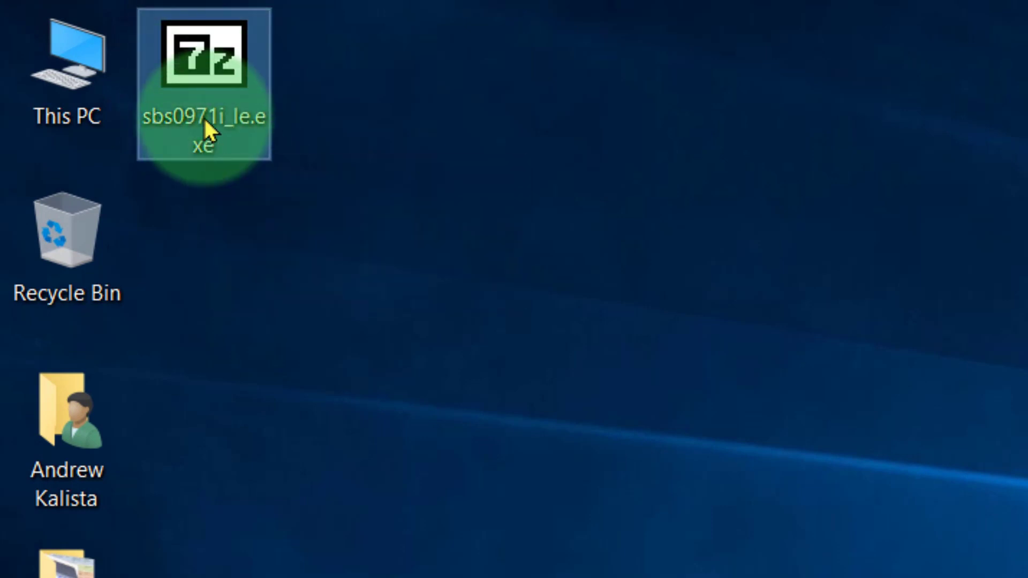
pyautogui.doubleClick(183, 81)
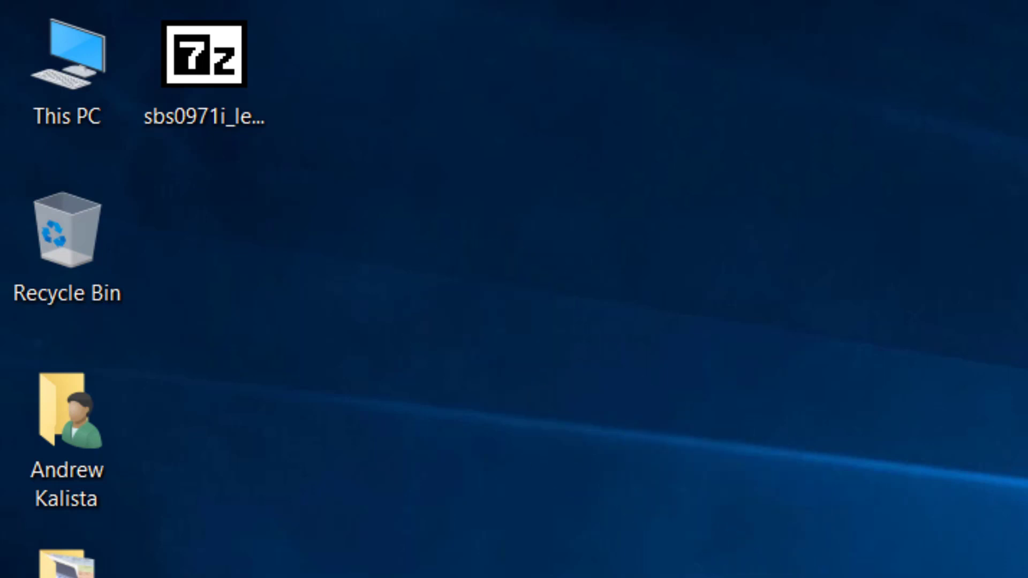
# Run the sbs0971i_le.exe installer as administrator, allow it past the SmartScreen block and extract its files to the desktop.
pyautogui.click(192, 95)
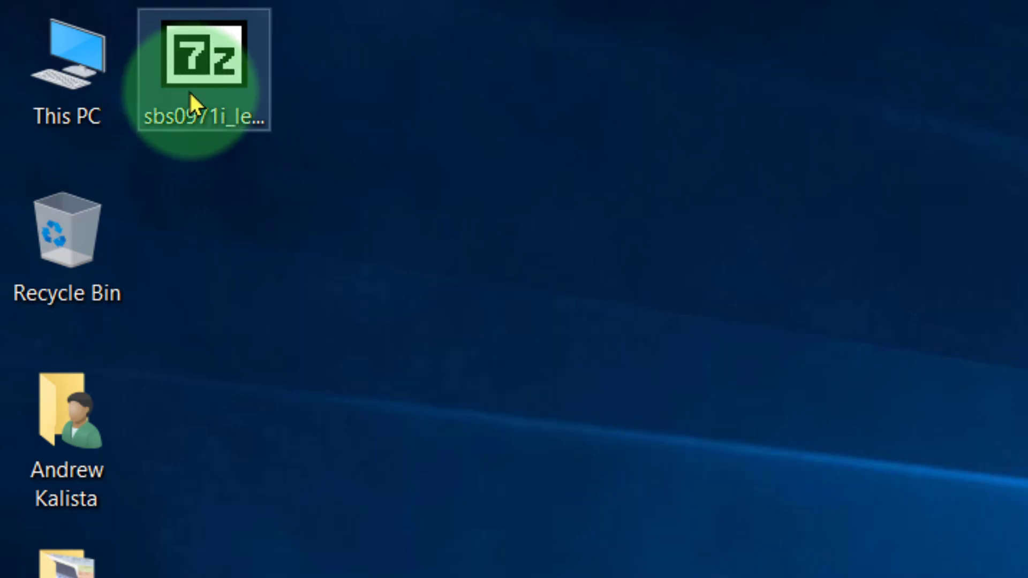
pyautogui.rightClick(218, 91)
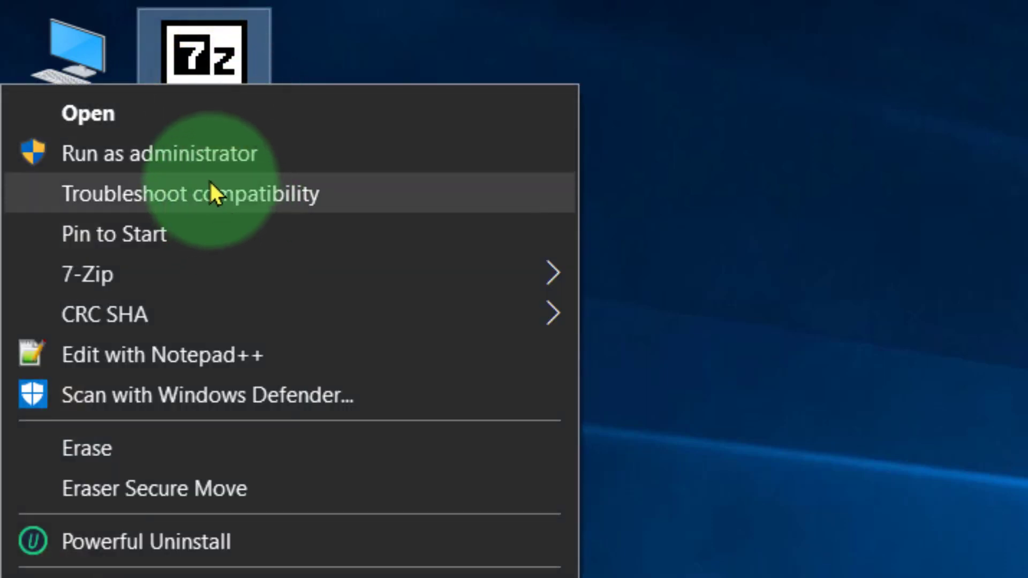
pyautogui.click(226, 154)
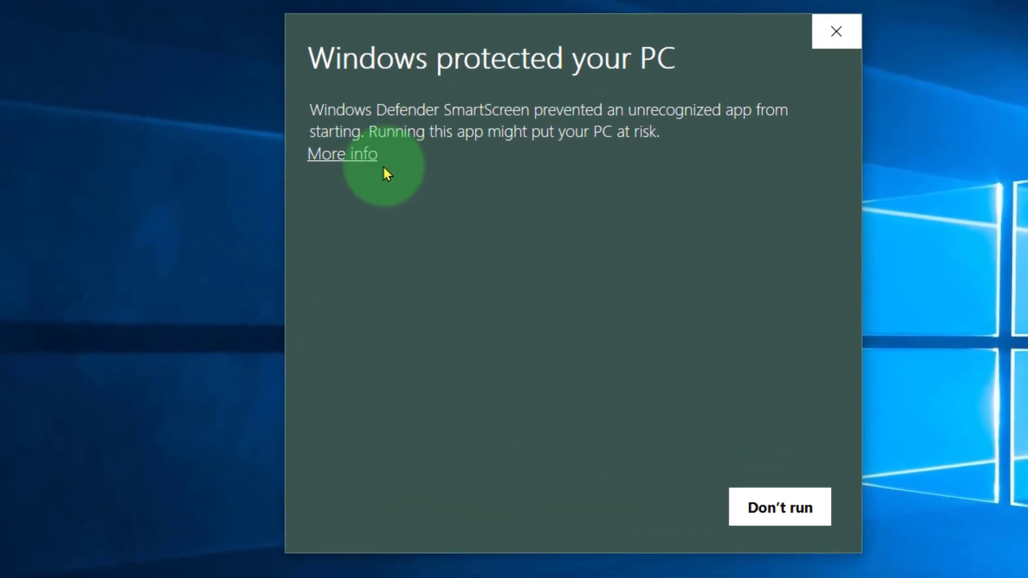
pyautogui.click(347, 152)
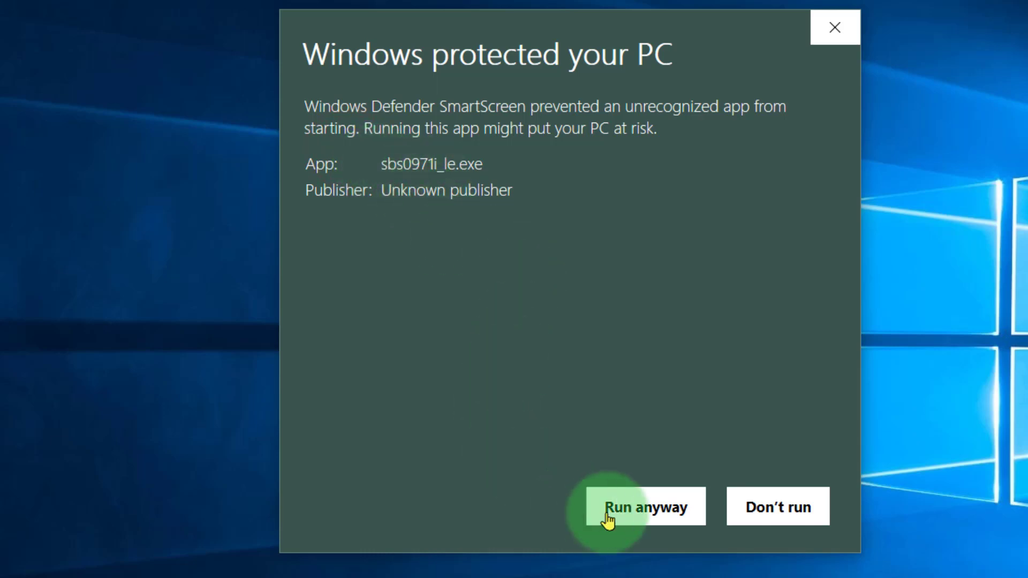
pyautogui.click(648, 511)
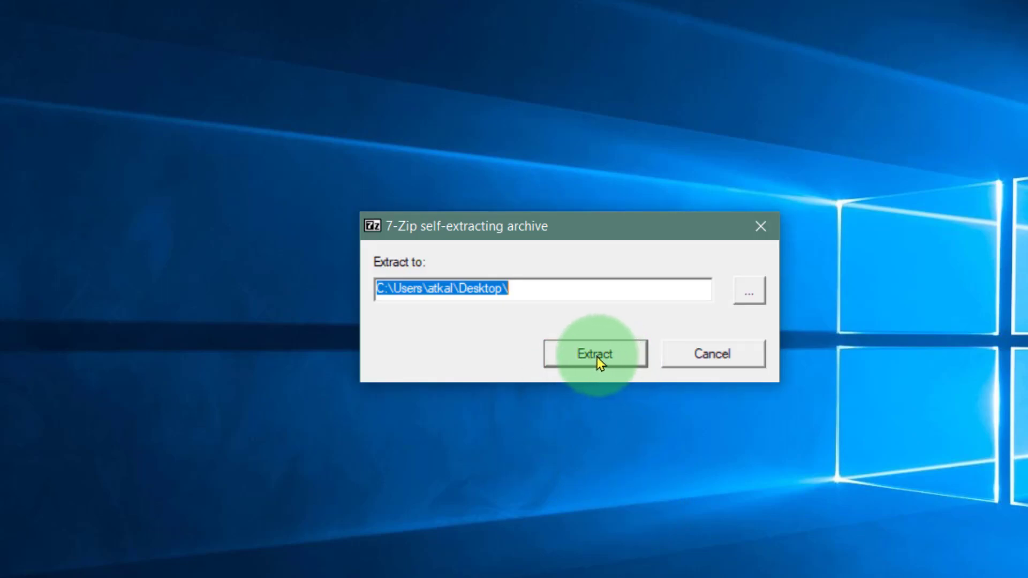
pyautogui.click(596, 358)
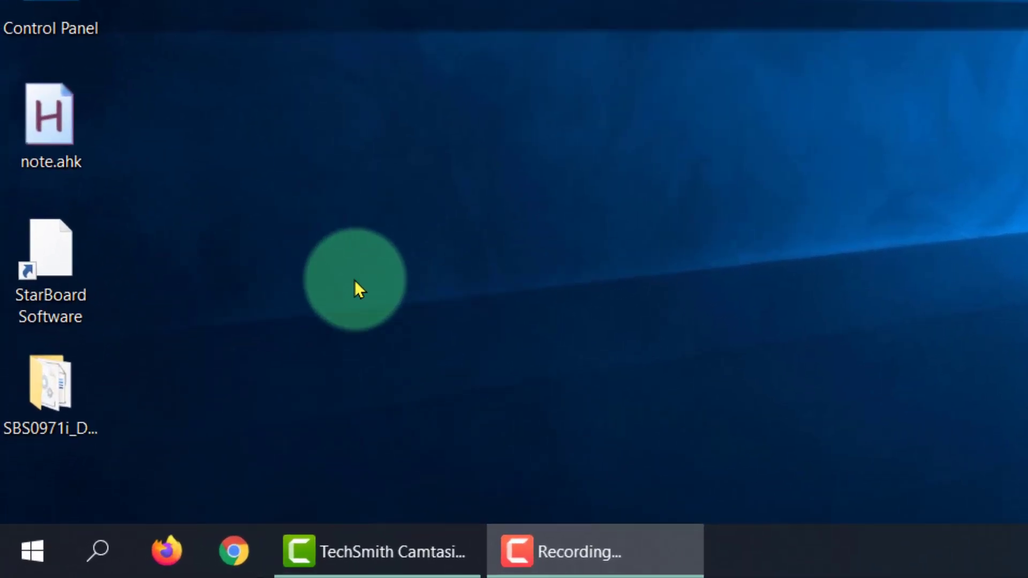
# Run Setup.exe from the extracted SBS0971i folder on the desktop and start the StarBoard Software 9.71i LE installation.
pyautogui.doubleClick(76, 384)
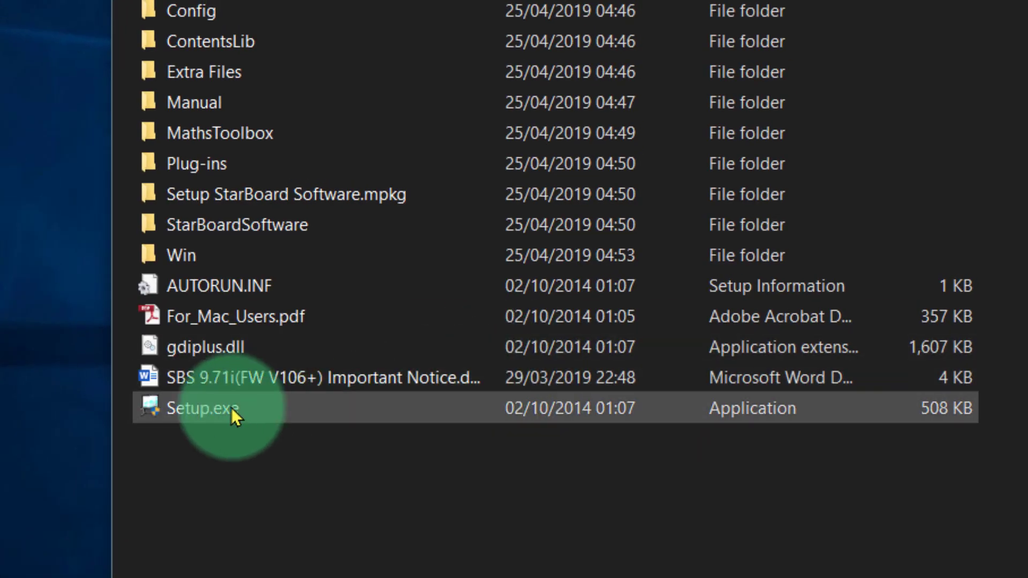
pyautogui.doubleClick(232, 407)
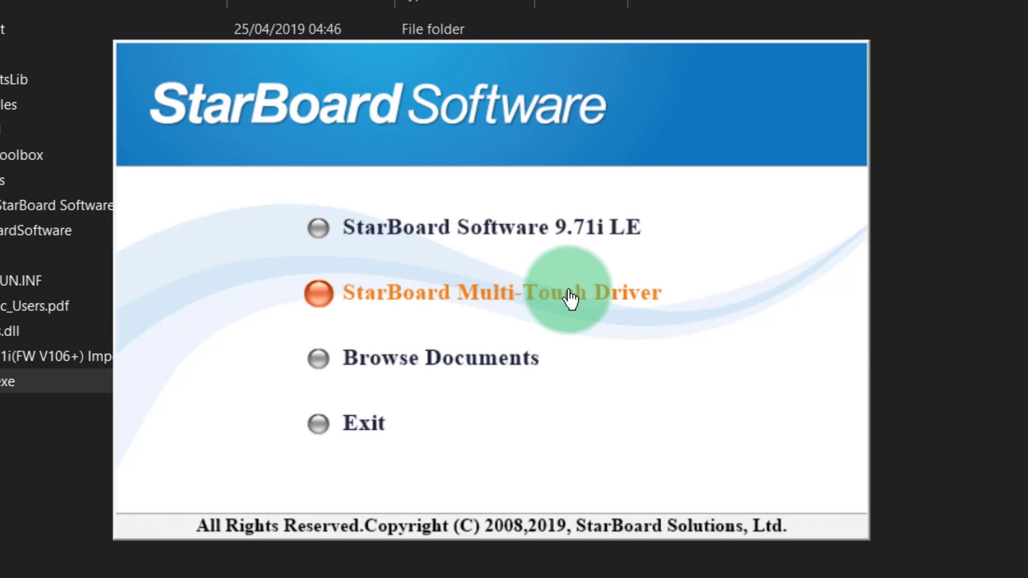
pyautogui.click(533, 227)
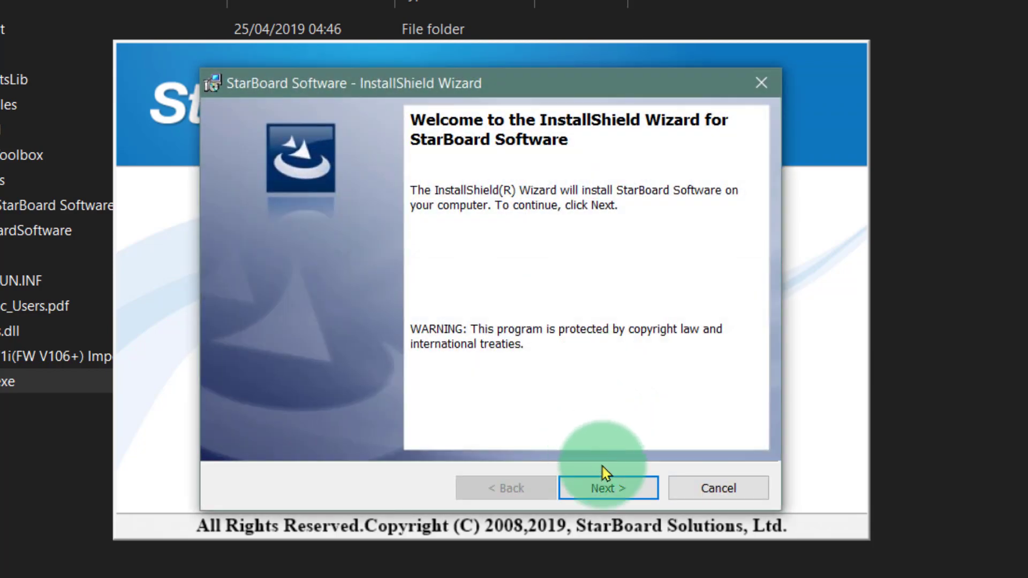
# Proceed through the StarBoard Software wizard's welcome and information pages and accept the license agreement terms.
pyautogui.click(608, 489)
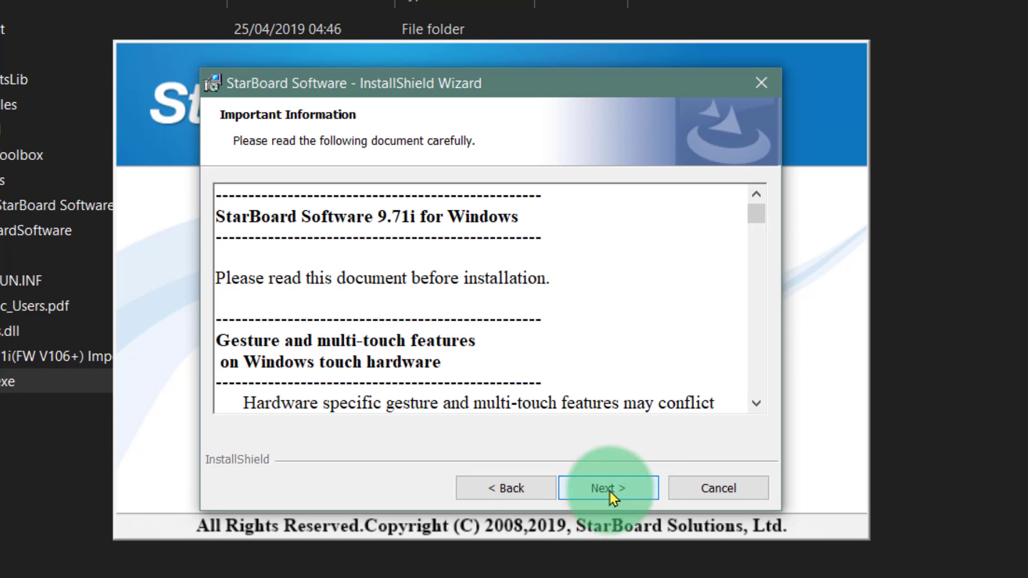
pyautogui.click(610, 492)
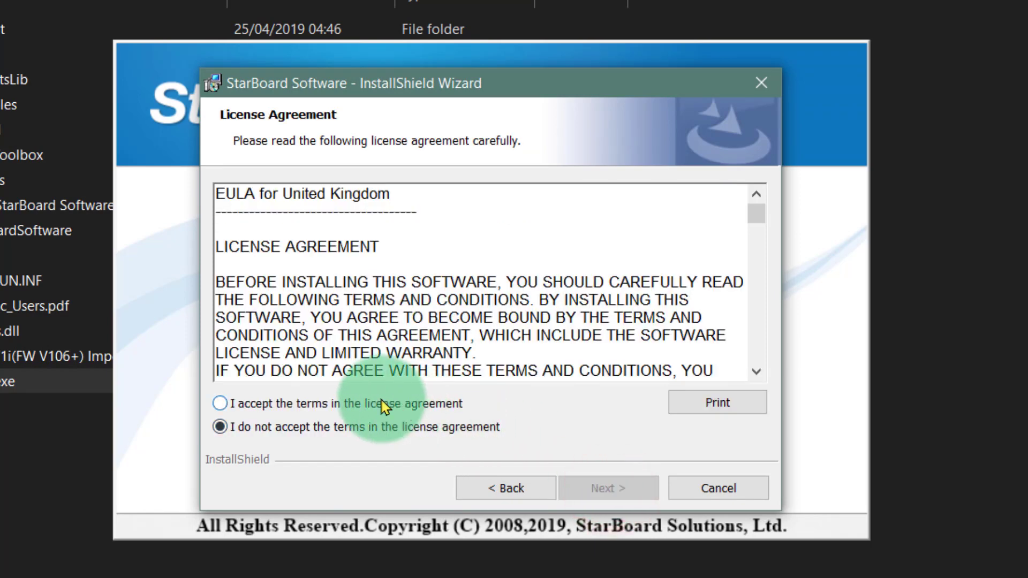
pyautogui.click(385, 405)
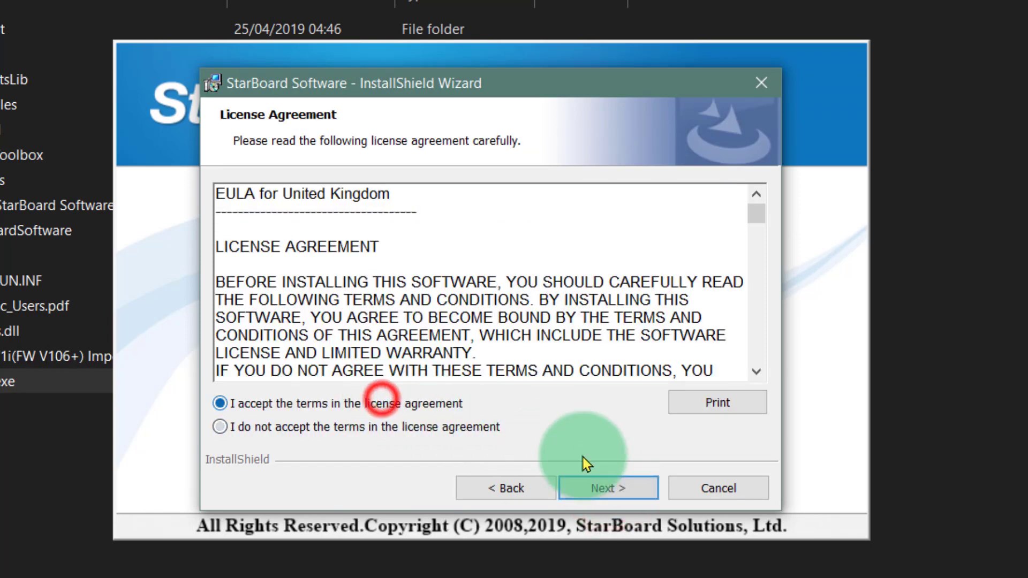
pyautogui.click(610, 490)
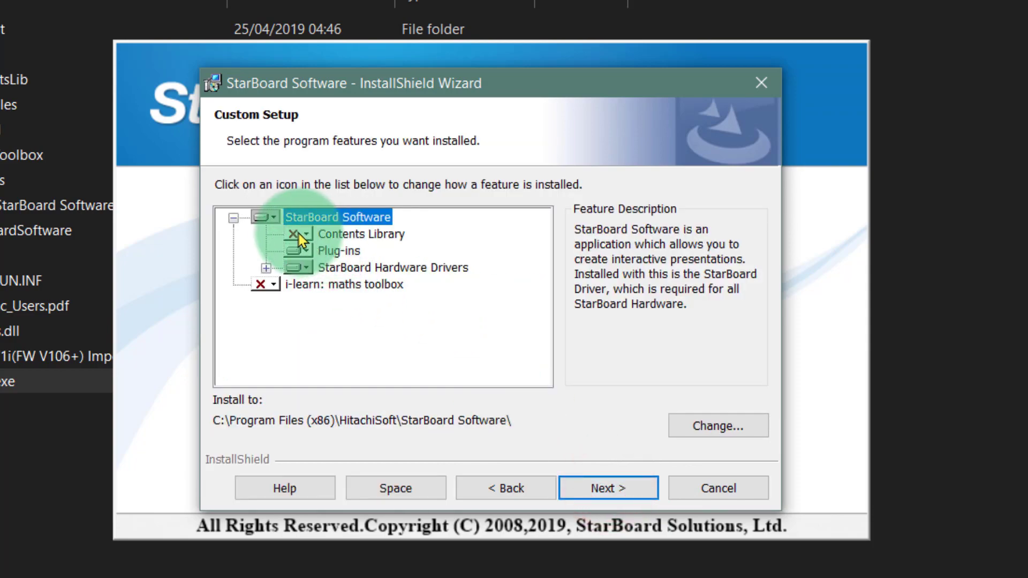
# Set the Contents Library and i-learn: maths toolbox features to install on the local hard drive and start the installation.
pyautogui.click(300, 234)
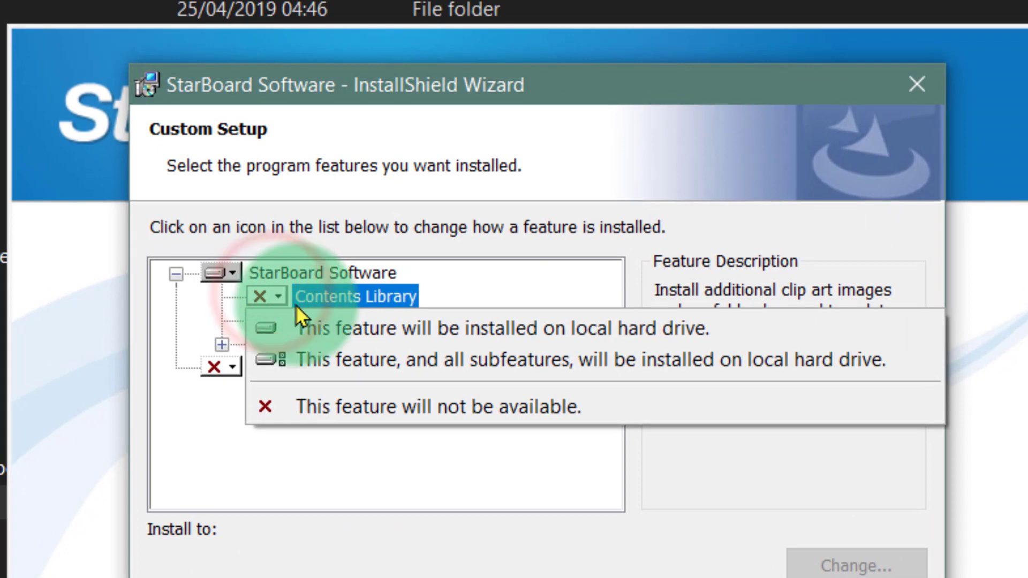
pyautogui.click(387, 331)
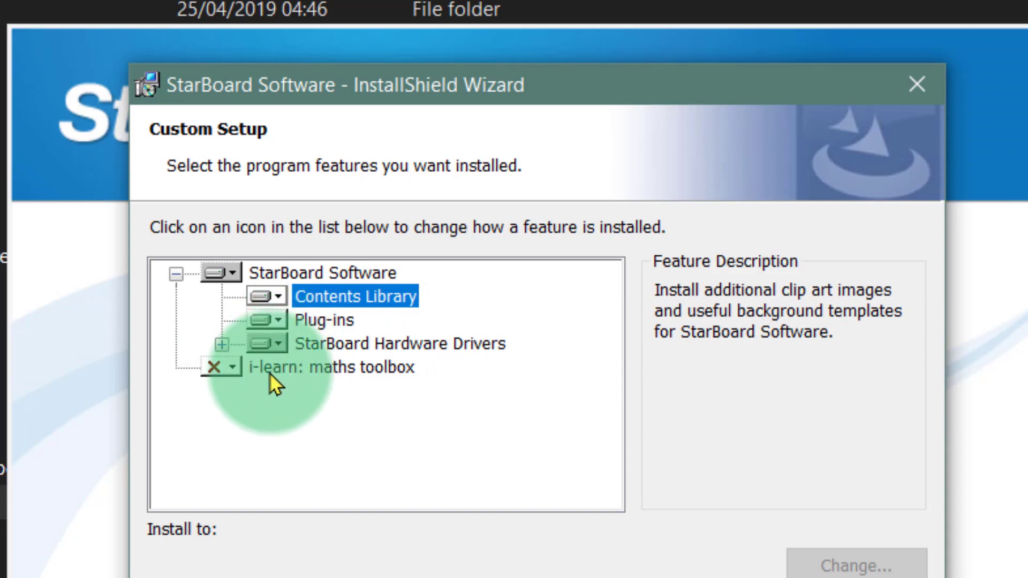
pyautogui.click(229, 366)
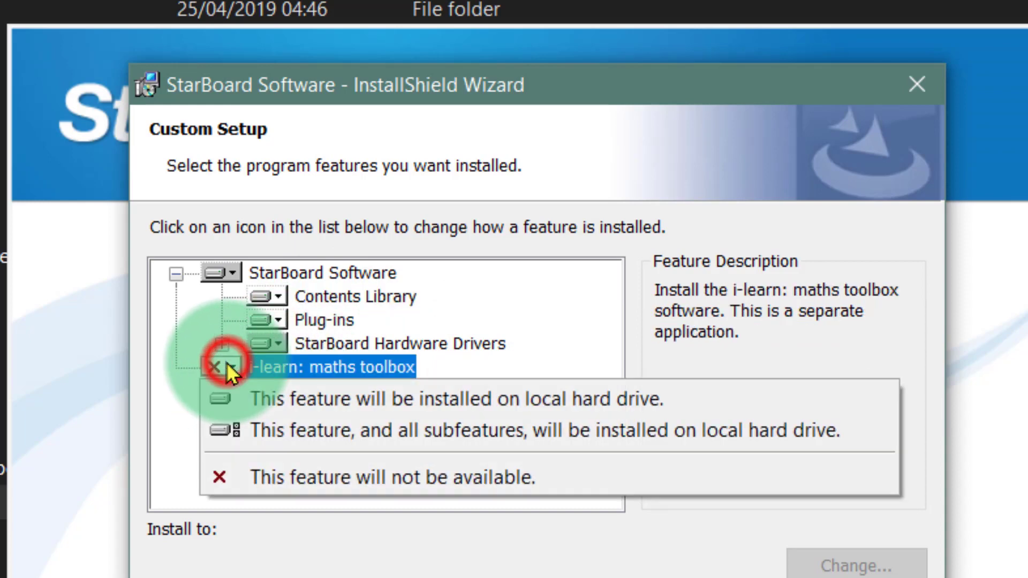
pyautogui.click(283, 393)
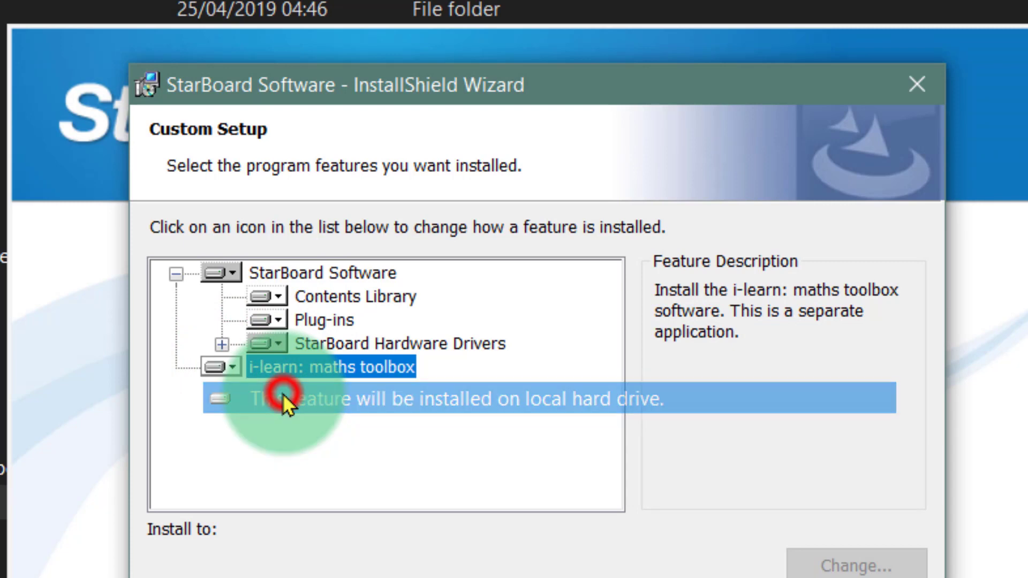
pyautogui.click(223, 367)
pyautogui.click(223, 366)
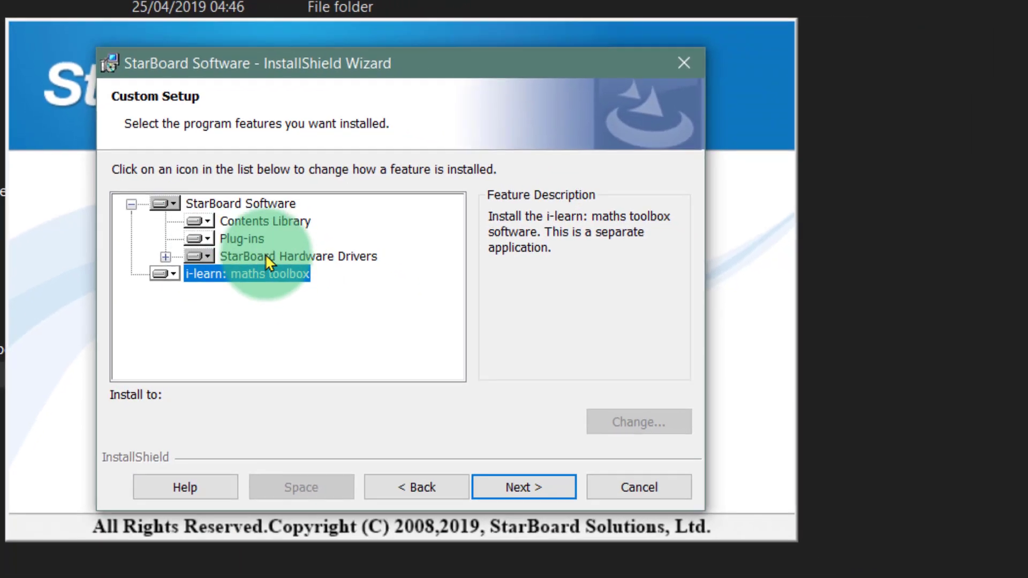
pyautogui.click(259, 317)
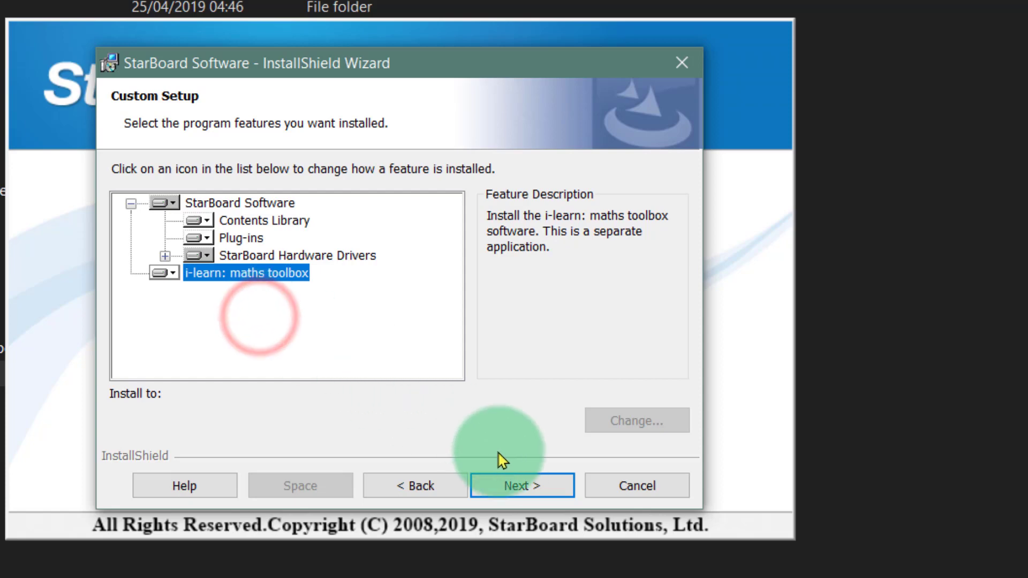
pyautogui.click(515, 488)
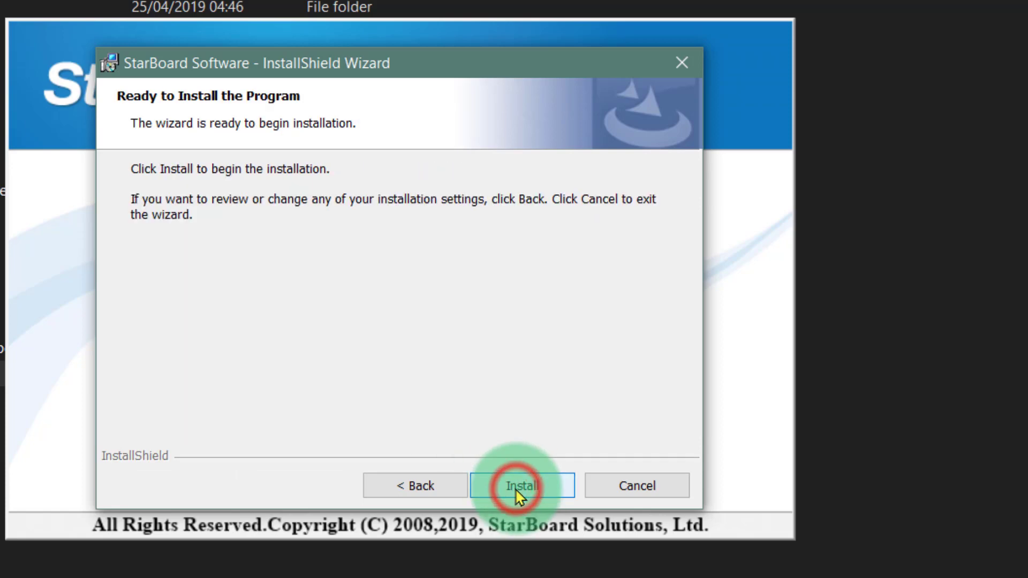
pyautogui.click(515, 488)
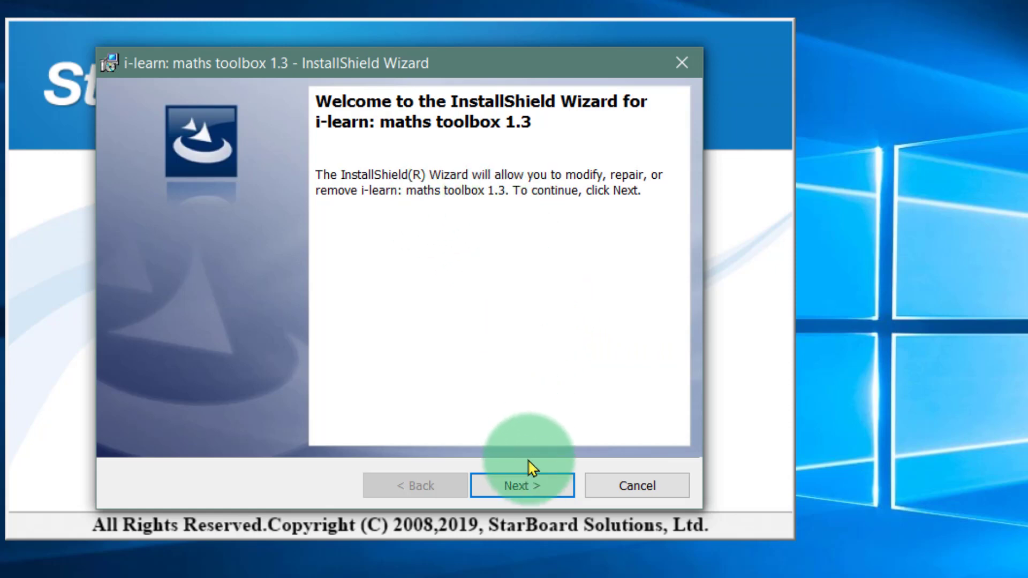
# Complete the i-learn: maths toolbox 1.3 setup with the Modify option and exit the StarBoard setup launcher.
pyautogui.click(523, 489)
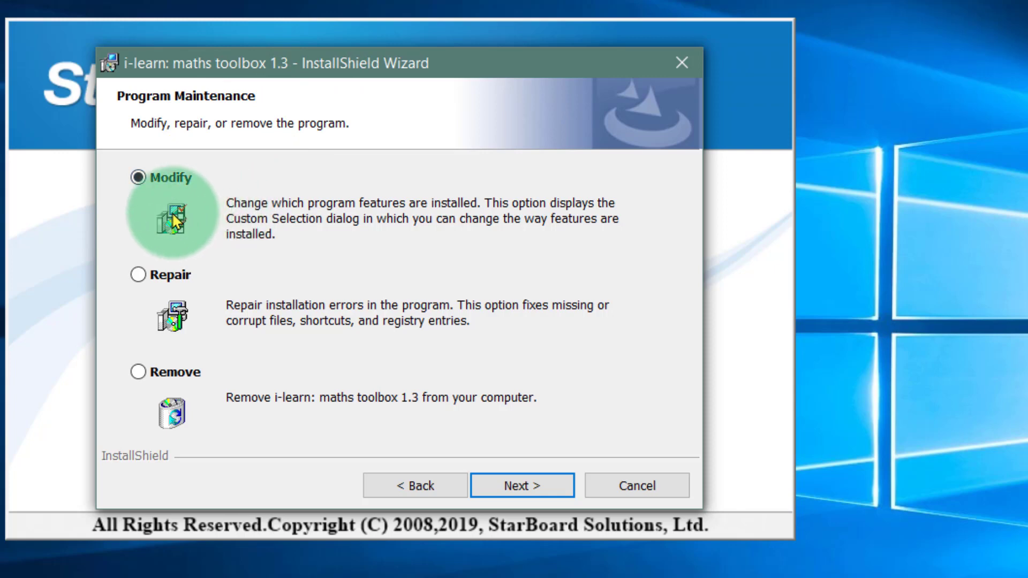
pyautogui.click(140, 275)
pyautogui.click(157, 181)
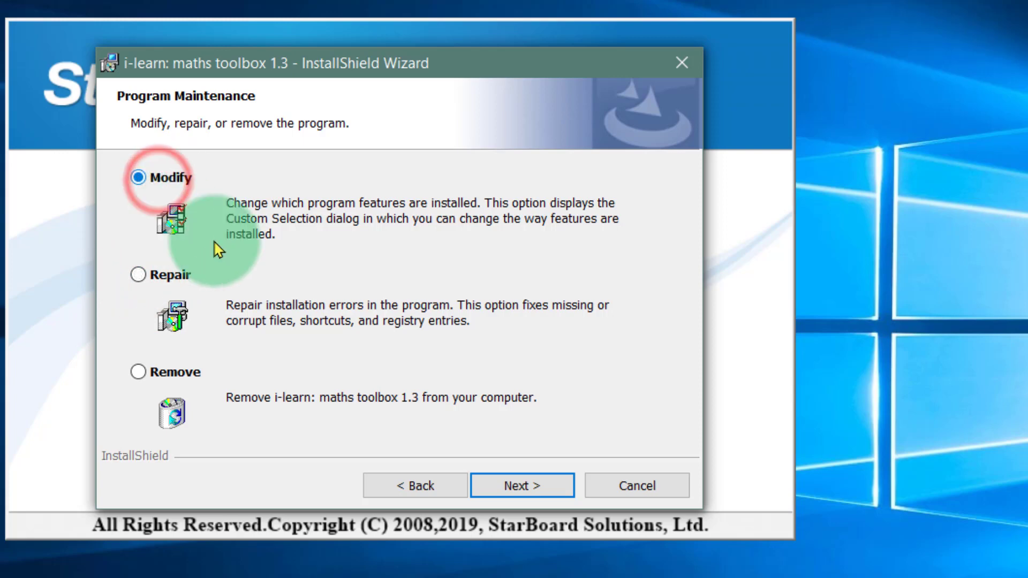
pyautogui.click(525, 484)
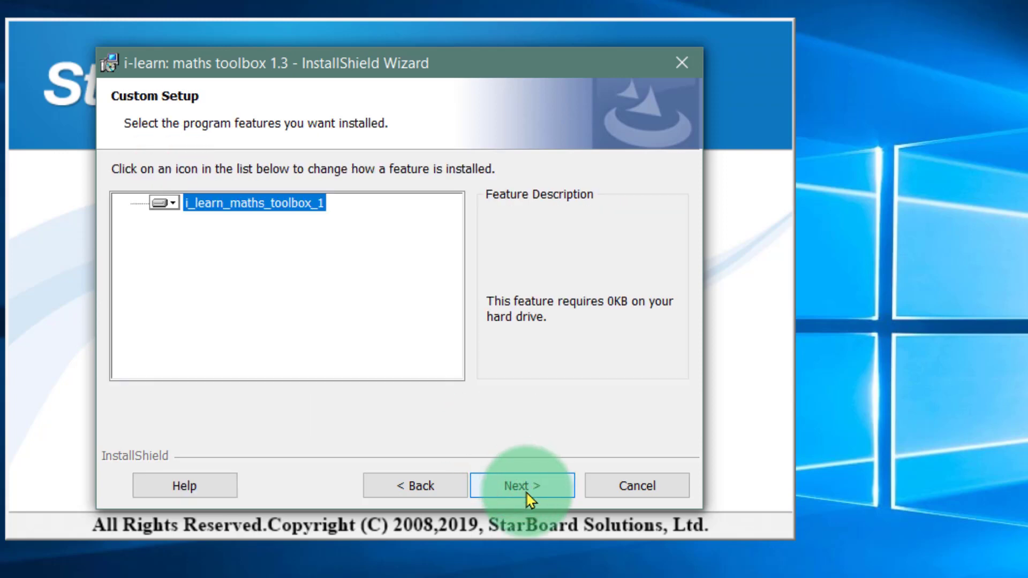
pyautogui.click(525, 490)
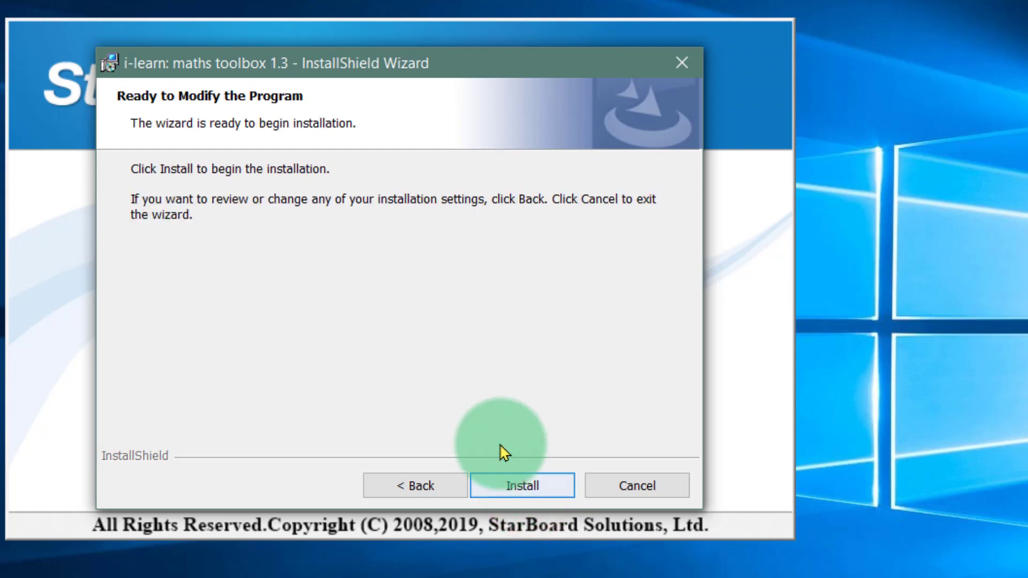
pyautogui.click(528, 486)
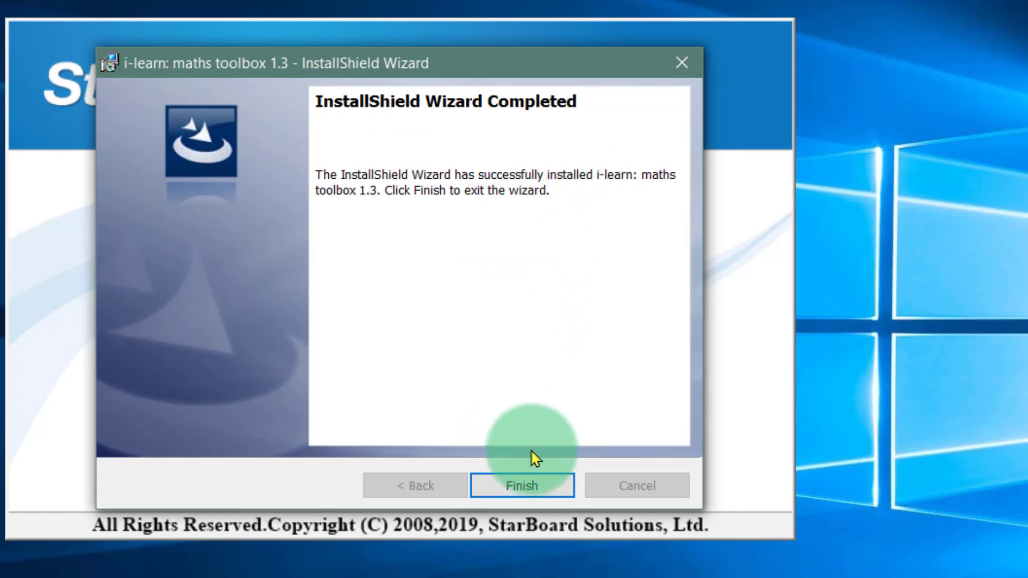
pyautogui.click(525, 486)
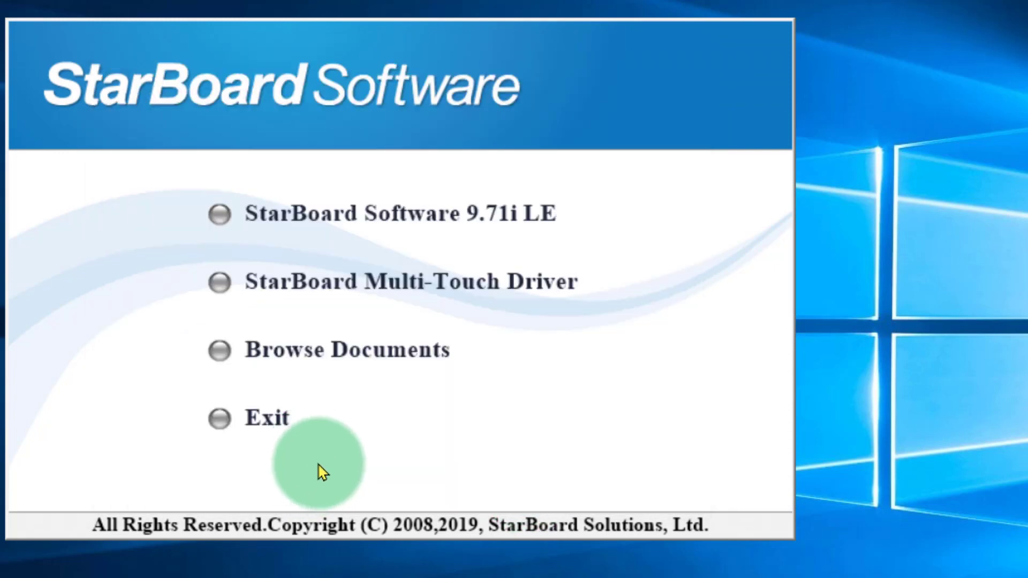
pyautogui.click(269, 422)
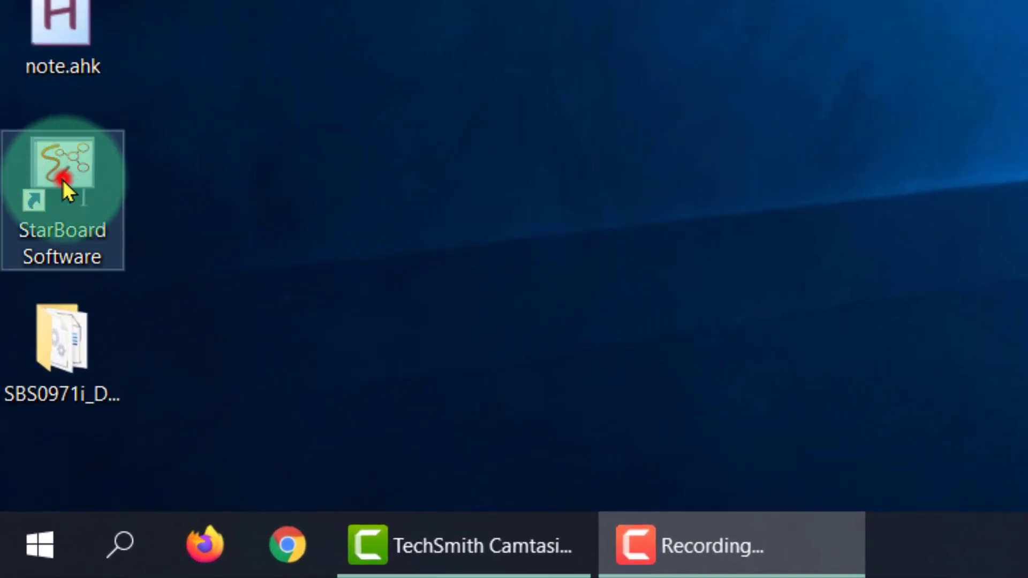
# Launch StarBoard Software from the desktop, dismiss the license activation notice and create a new profile with the Standard settings template.
pyautogui.doubleClick(63, 180)
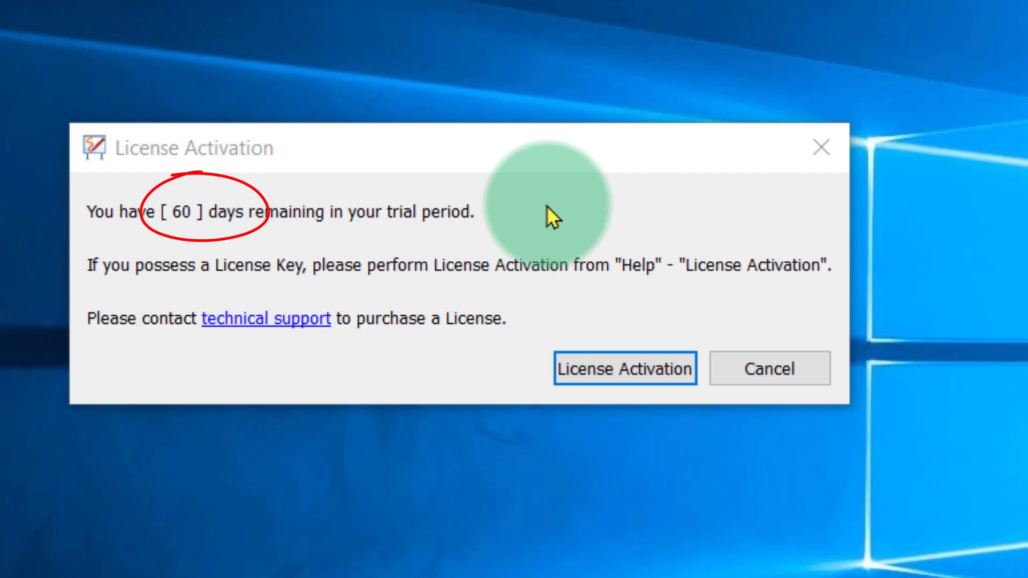
pyautogui.click(782, 371)
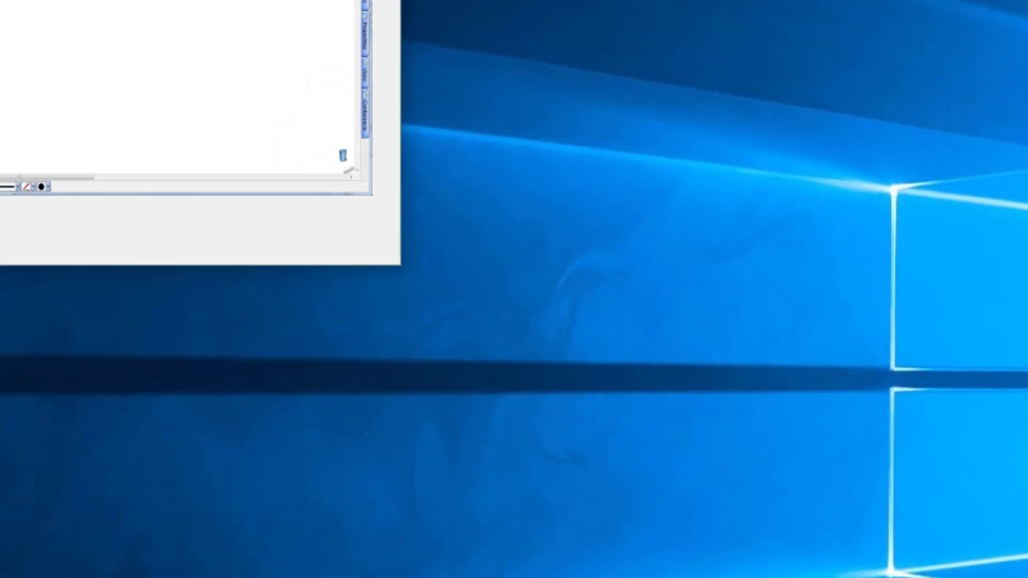
pyautogui.moveTo(393, 15); pyautogui.dragTo(654, 128)
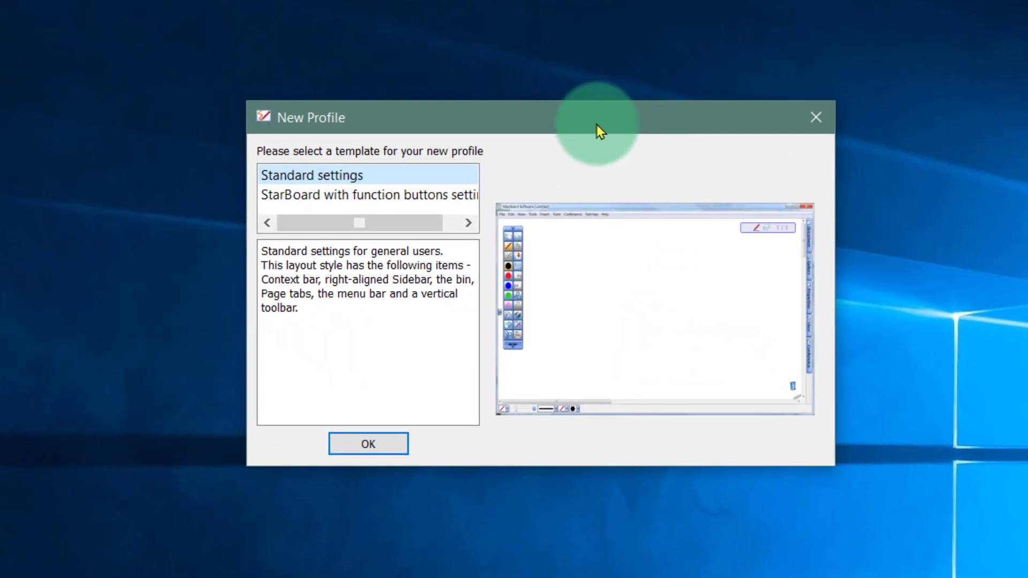
pyautogui.click(315, 177)
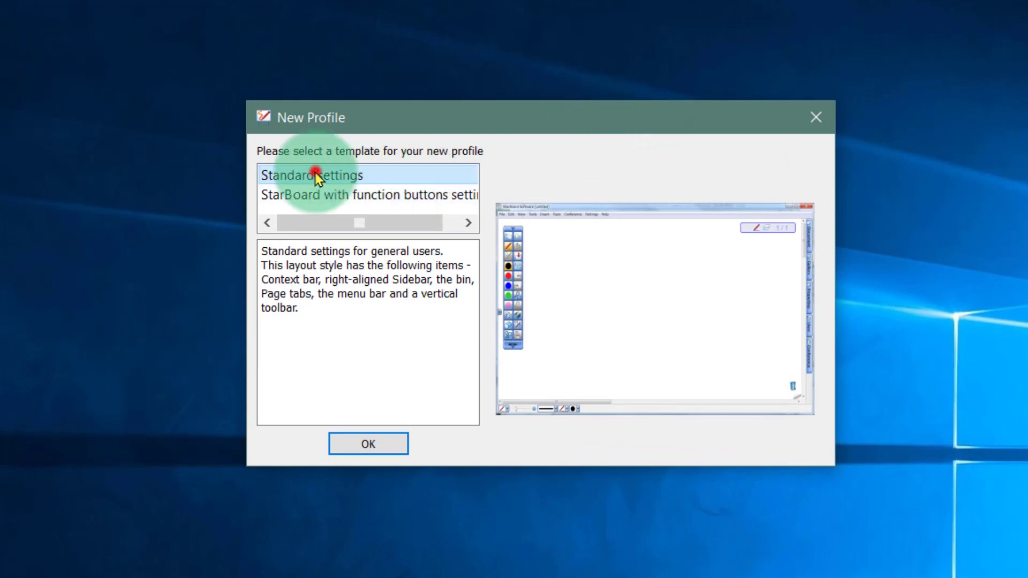
pyautogui.click(374, 446)
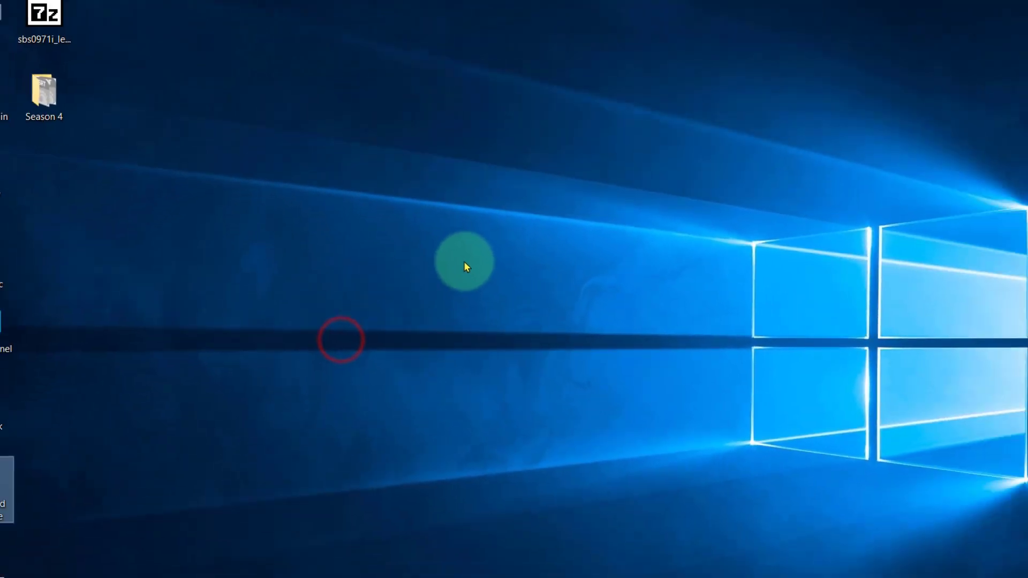